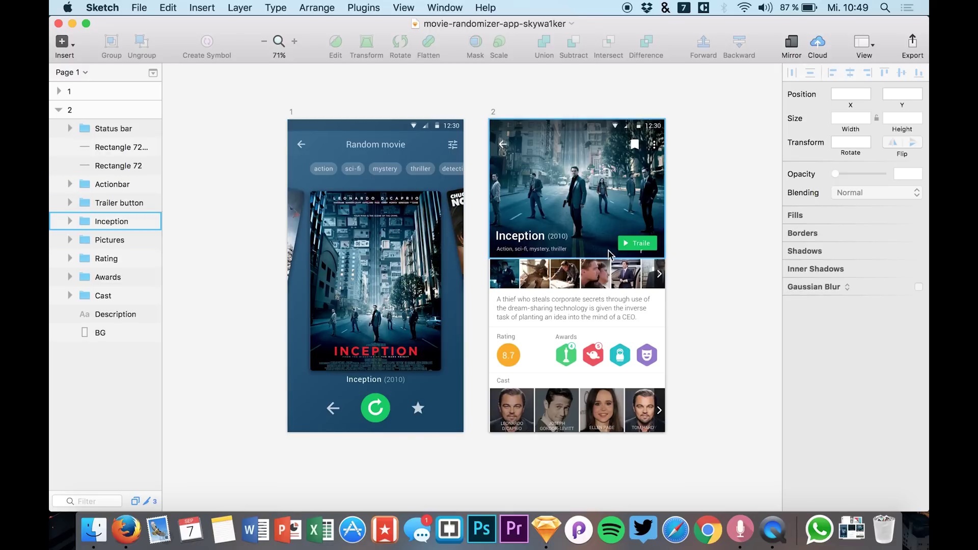
# - Switch from Sketch to Principle, which shows an empty 360 × 640 Untitled artboard
pyautogui.click(579, 541)
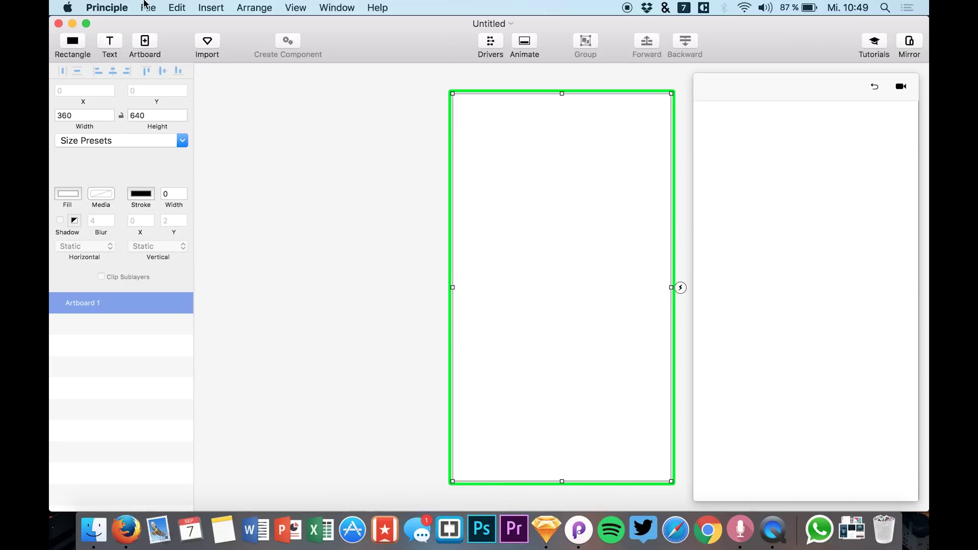
# - Import the open Sketch design at 2× and delete the two tilted side posters
pyautogui.click(206, 43)
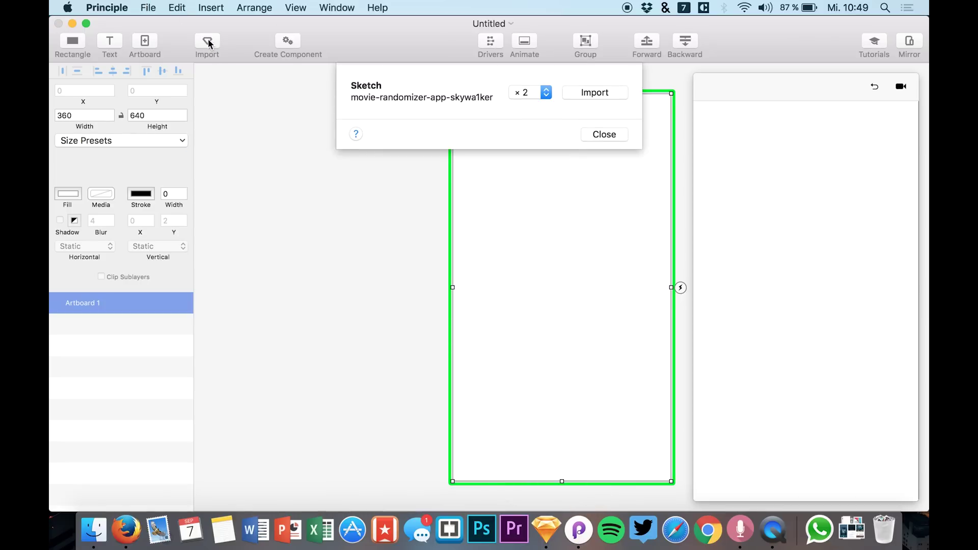
pyautogui.click(585, 92)
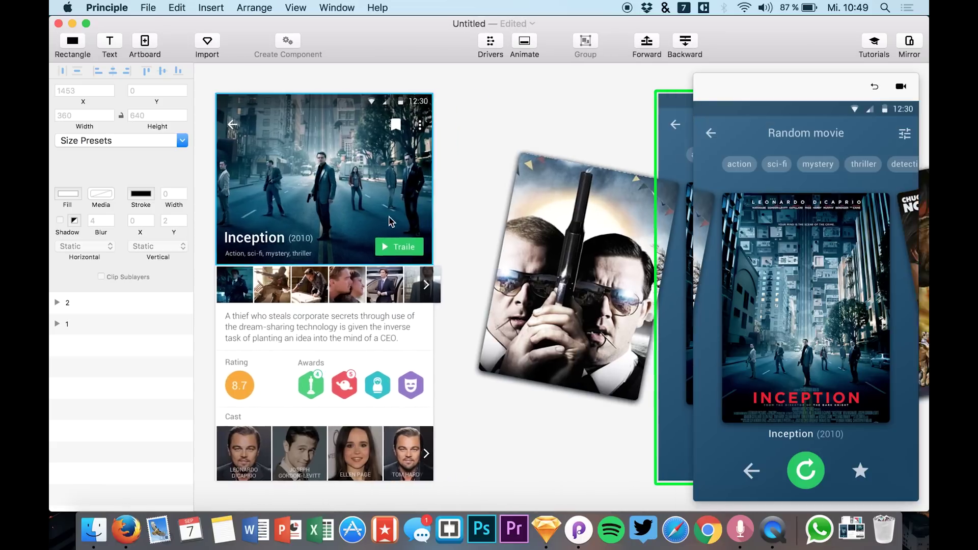
pyautogui.click(406, 221)
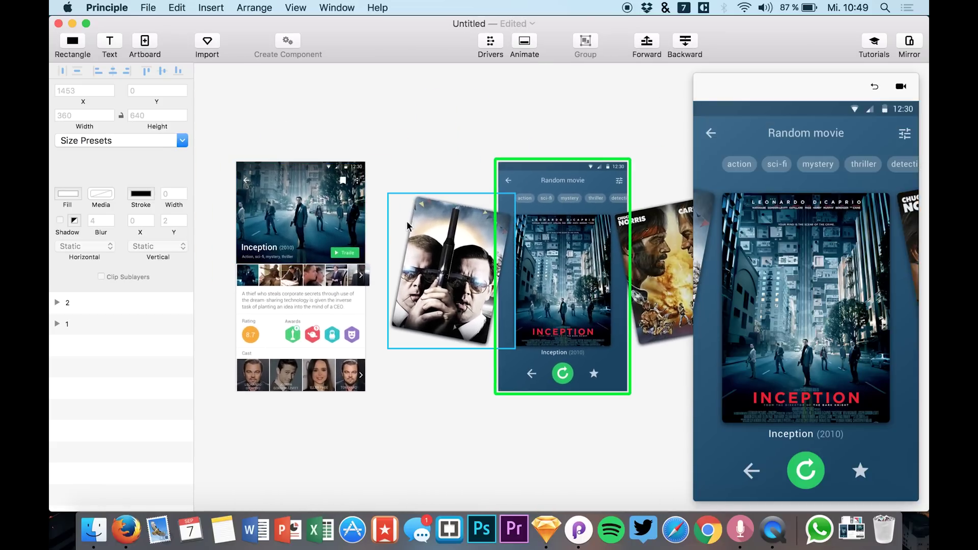
pyautogui.hscroll(2, 484, 253)
pyautogui.press('Delete')
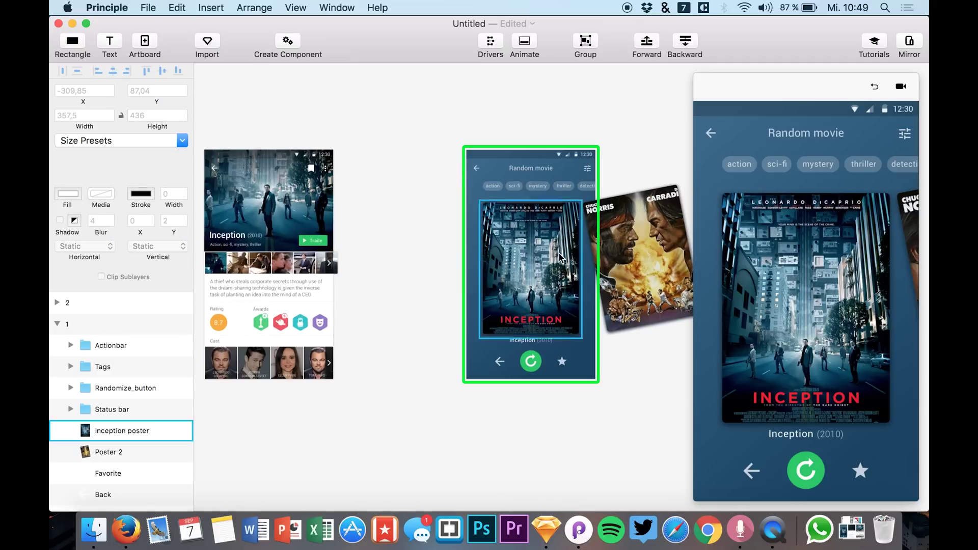
pyautogui.click(644, 255)
pyautogui.press('Delete')
pyautogui.click(482, 265)
pyautogui.click(388, 285)
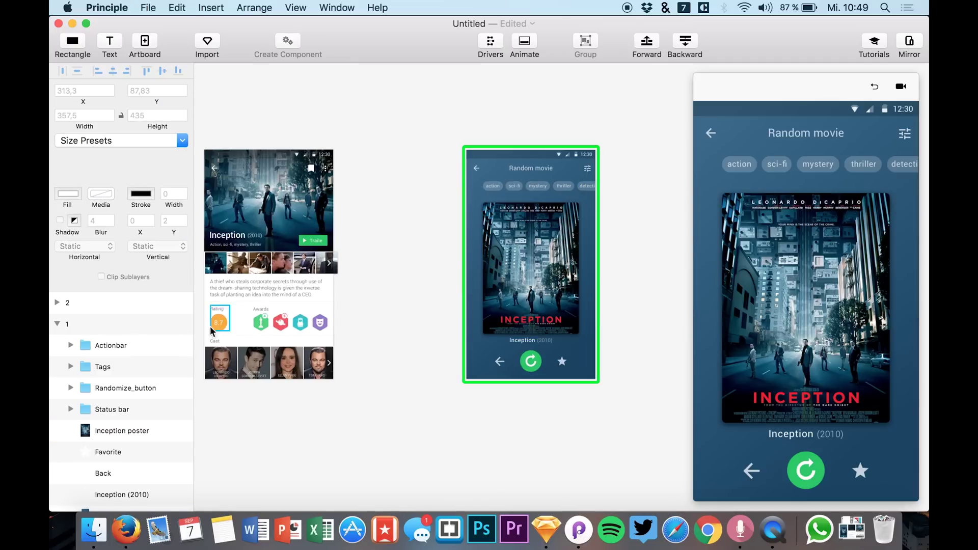
# - Collapse the first screen's layer group and select the movie detail artboard
pyautogui.click(57, 324)
pyautogui.click(75, 311)
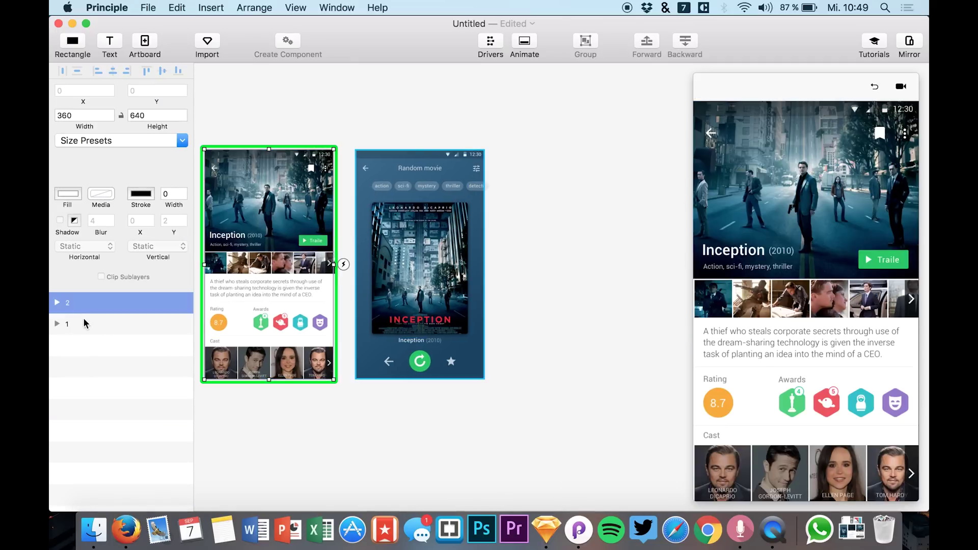
pyautogui.hscroll(-5, 402, 400)
pyautogui.scroll(2, 385, 386)
pyautogui.scroll(3, 433, 295)
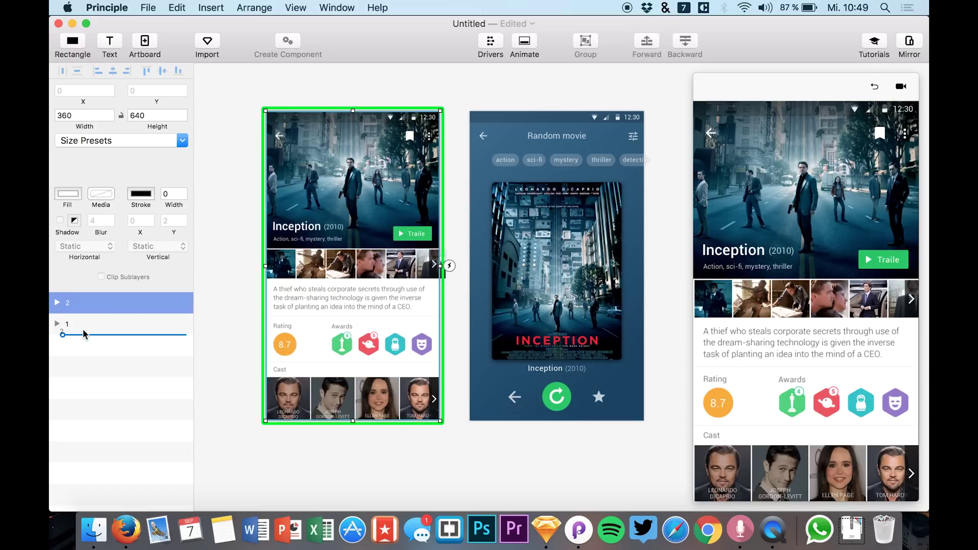
# - Put Random movie first and link an Inception poster Tap to the detail artboard
pyautogui.moveTo(84, 334); pyautogui.dragTo(84, 326)
pyautogui.click(88, 304)
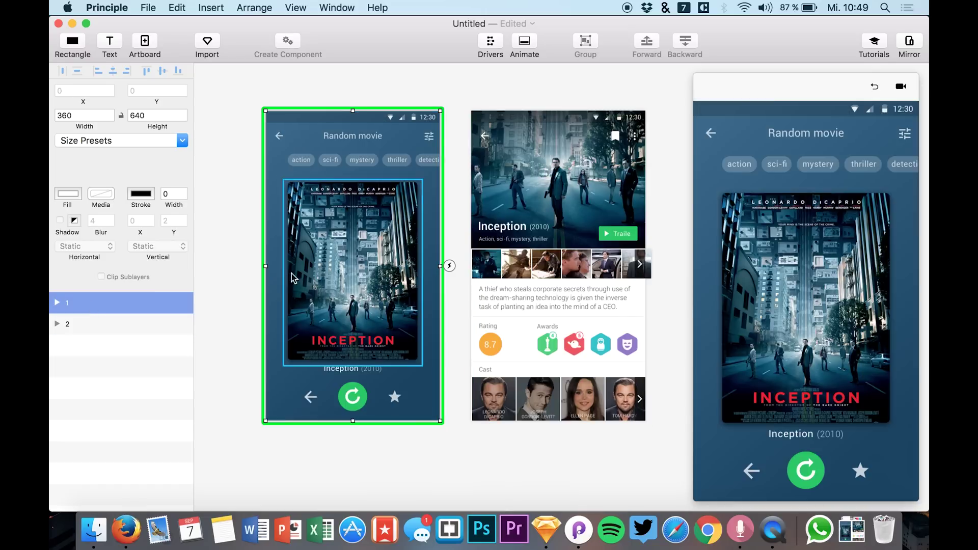
pyautogui.click(368, 262)
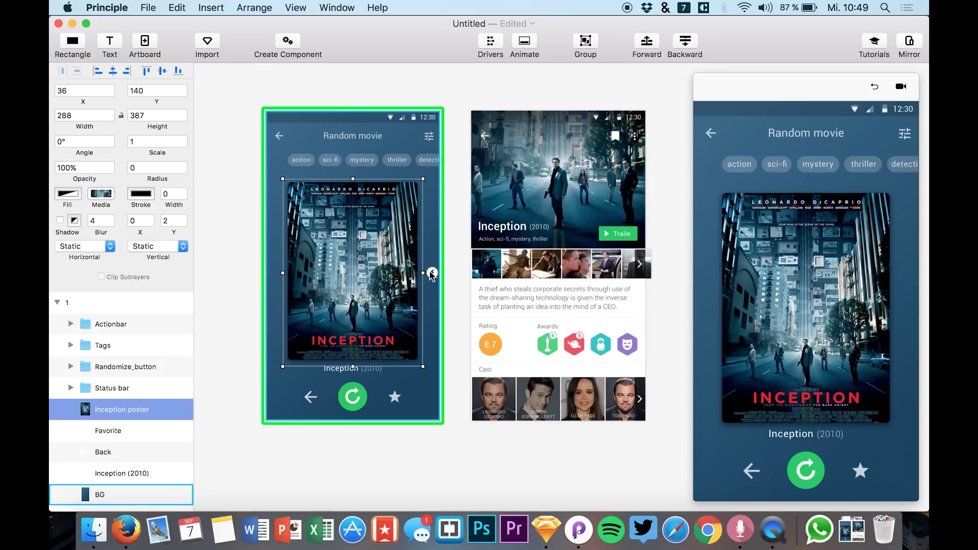
pyautogui.moveTo(432, 272); pyautogui.dragTo(509, 235)
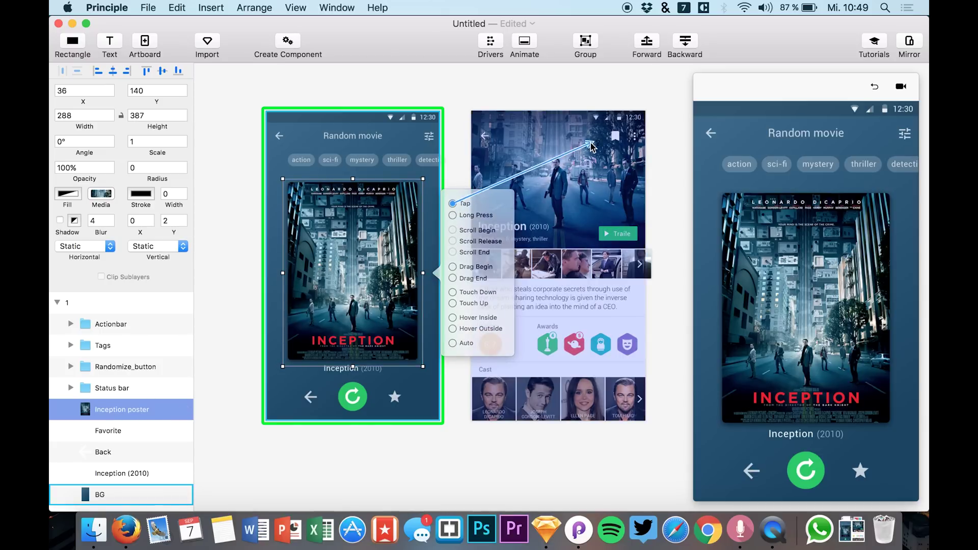
pyautogui.click(454, 203)
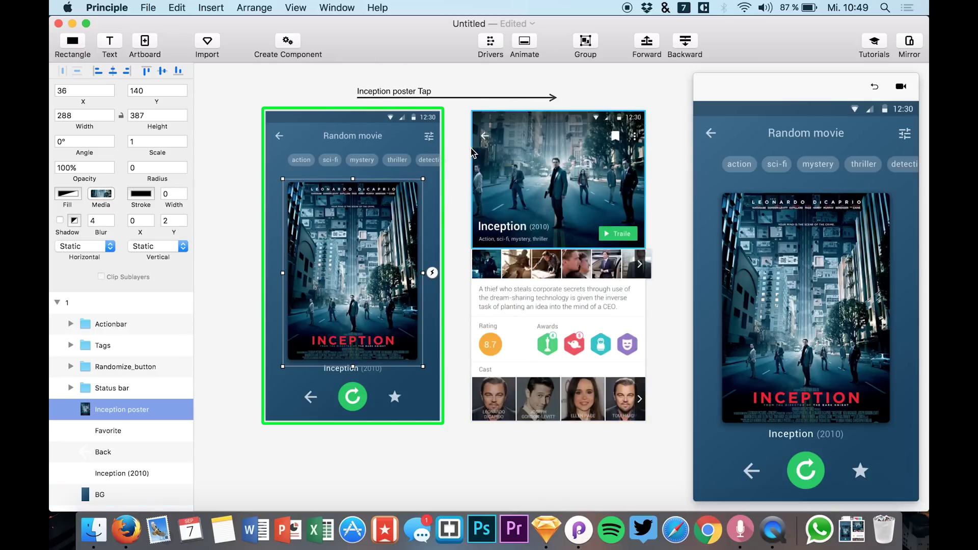
pyautogui.click(485, 141)
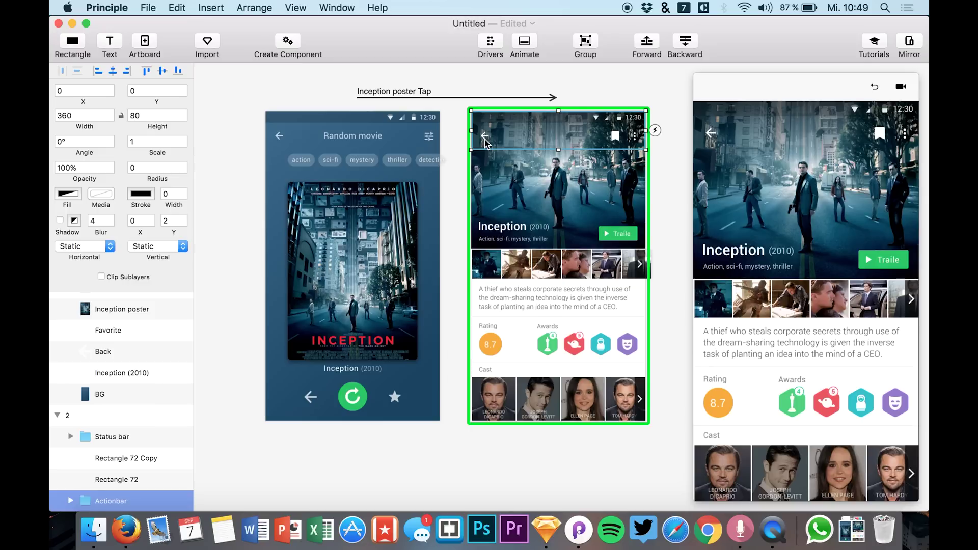
# - Link a Tap on the back arrow (Shape 9) back to the Random movie screen
pyautogui.doubleClick(486, 141)
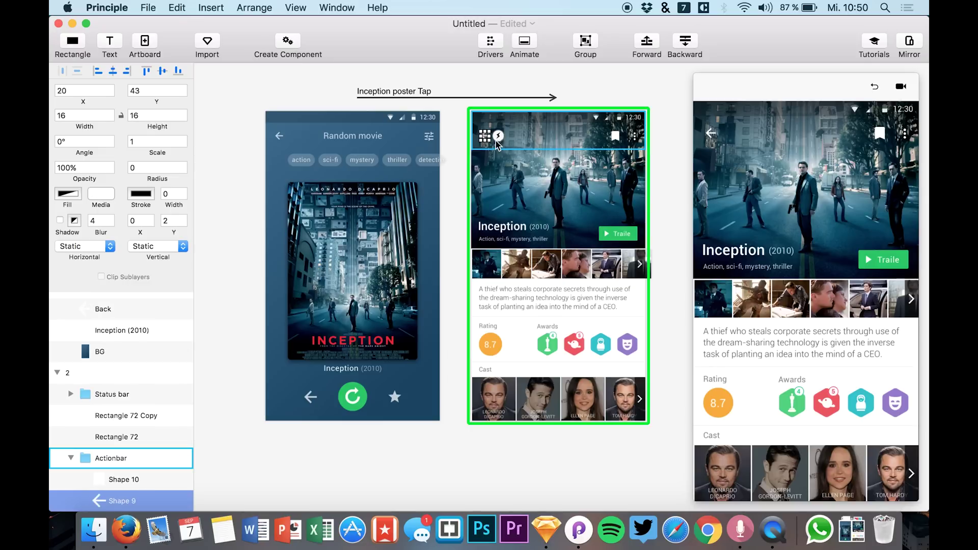
pyautogui.click(498, 136)
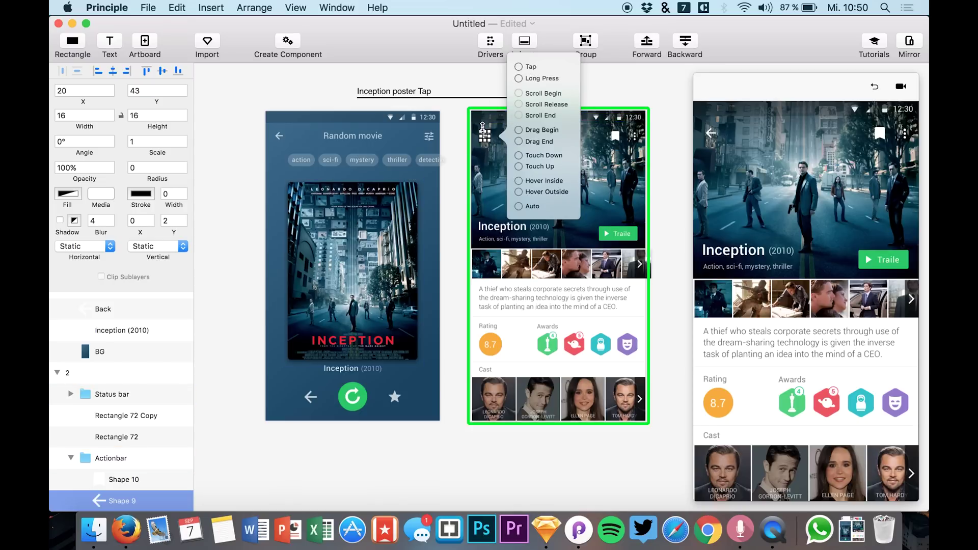
pyautogui.click(493, 136)
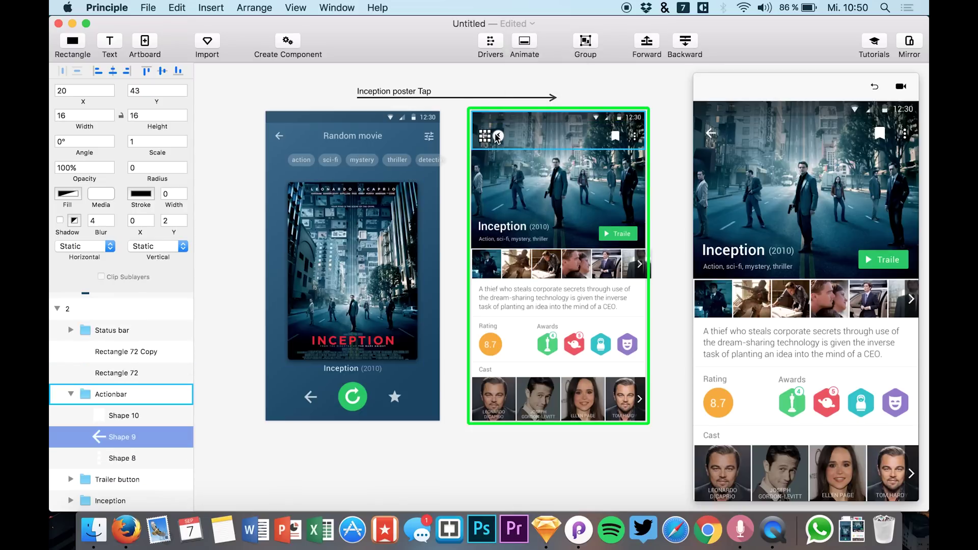
pyautogui.click(499, 136)
pyautogui.moveTo(524, 68); pyautogui.dragTo(310, 260)
pyautogui.click(611, 84)
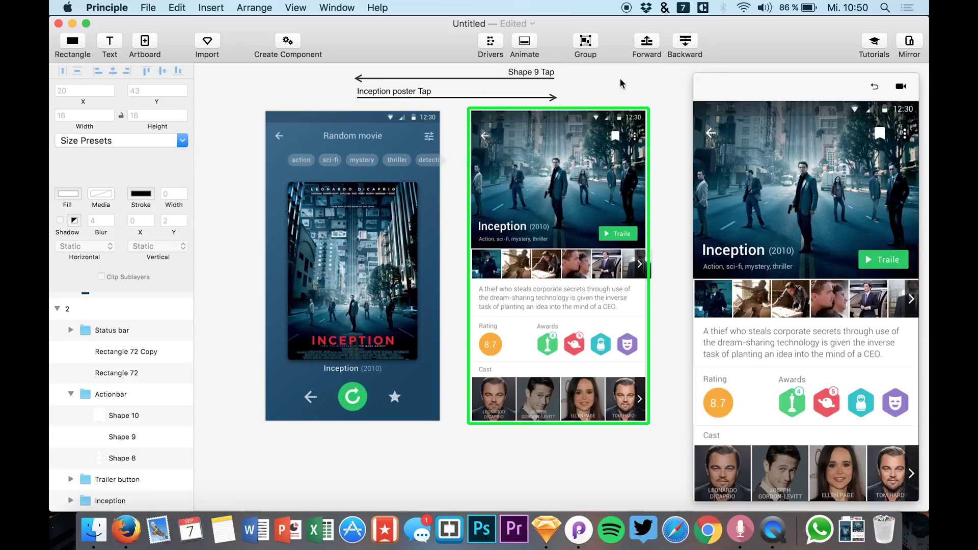
# - Test poster-tap and back-arrow navigation repeatedly in the preview
pyautogui.click(875, 86)
pyautogui.click(792, 282)
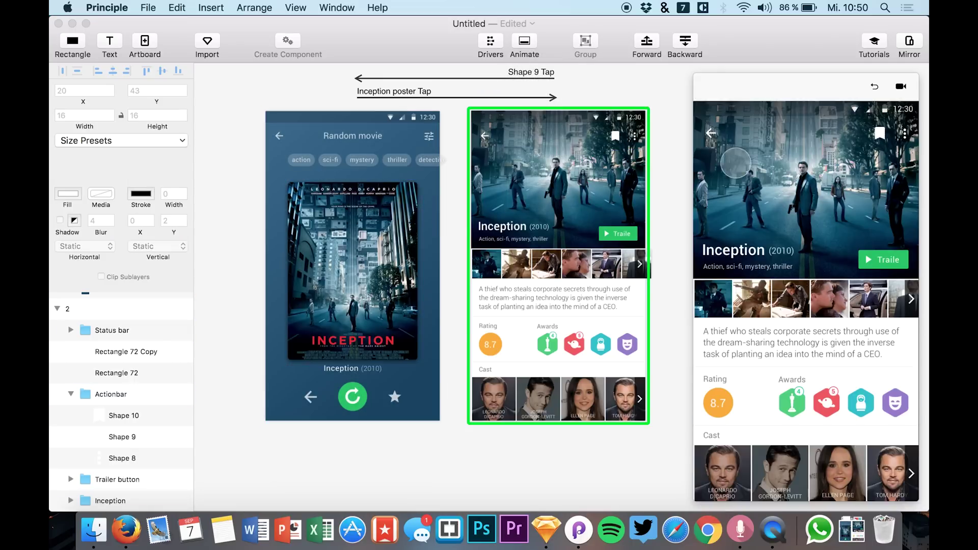
pyautogui.click(713, 133)
pyautogui.click(804, 229)
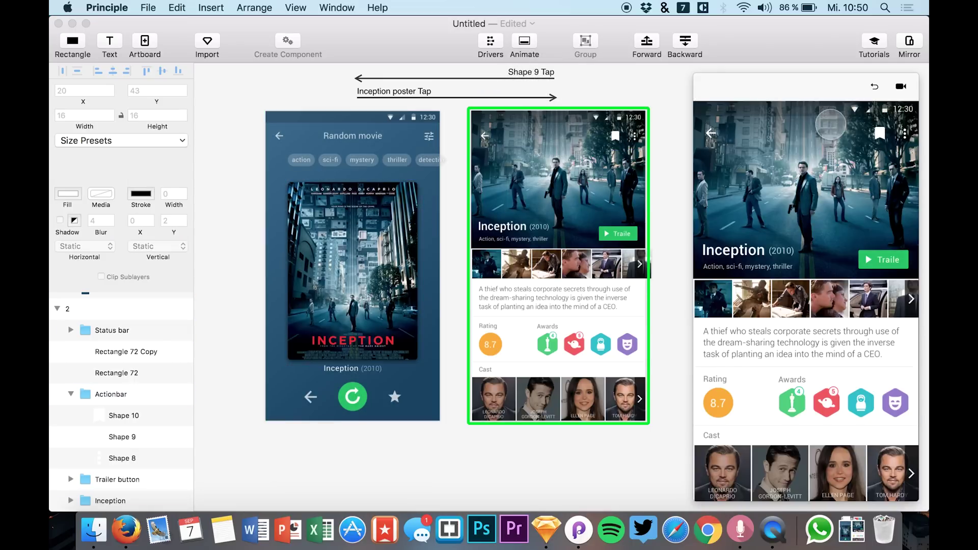
pyautogui.click(720, 134)
pyautogui.click(826, 288)
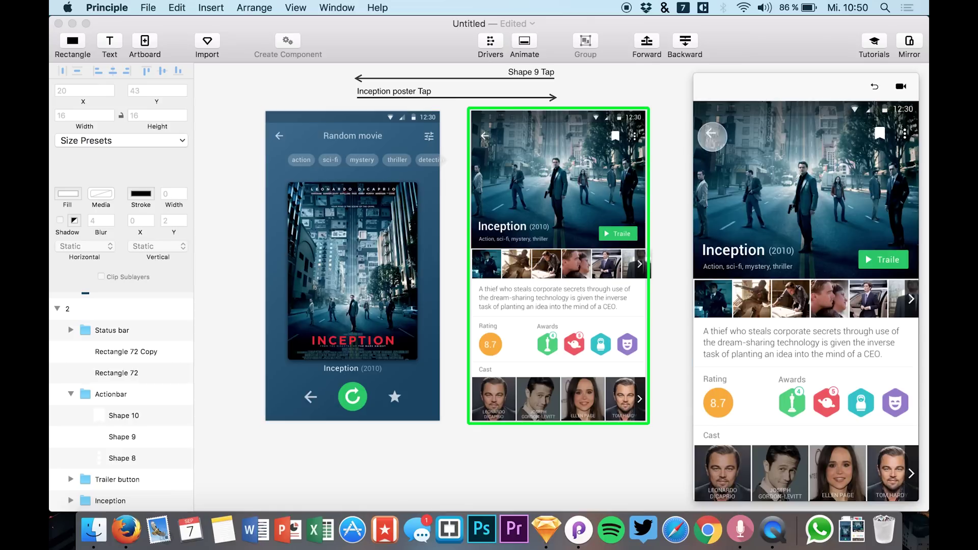
pyautogui.click(711, 133)
pyautogui.click(805, 263)
pyautogui.click(712, 131)
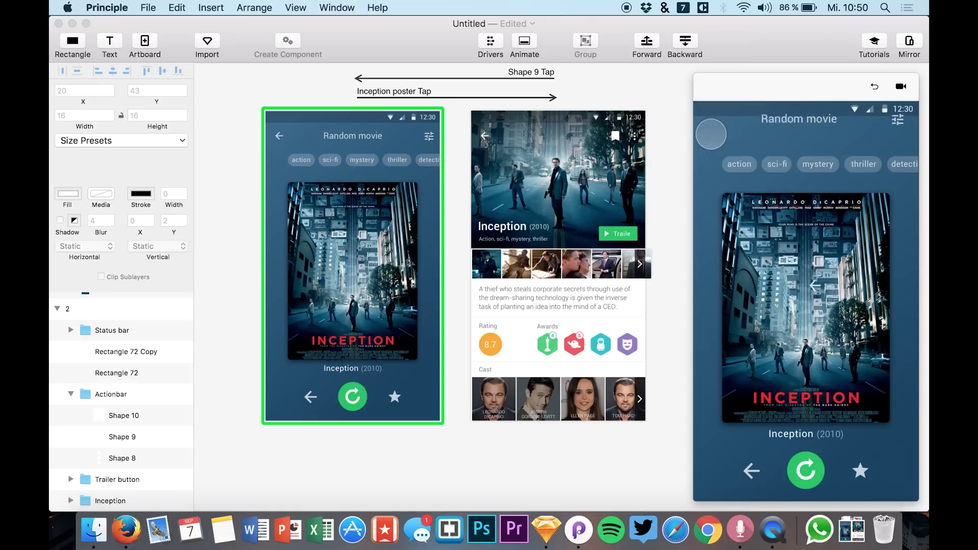
pyautogui.click(811, 251)
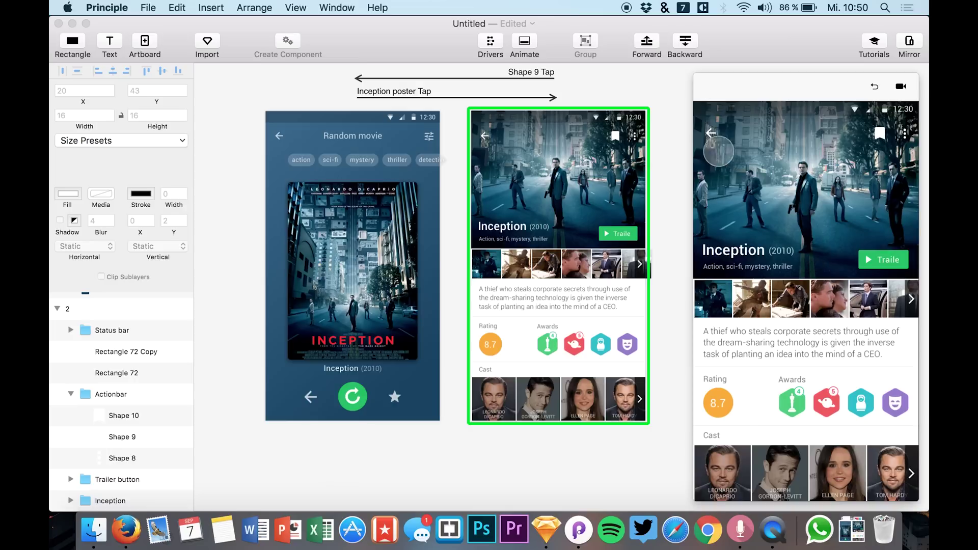
pyautogui.click(709, 136)
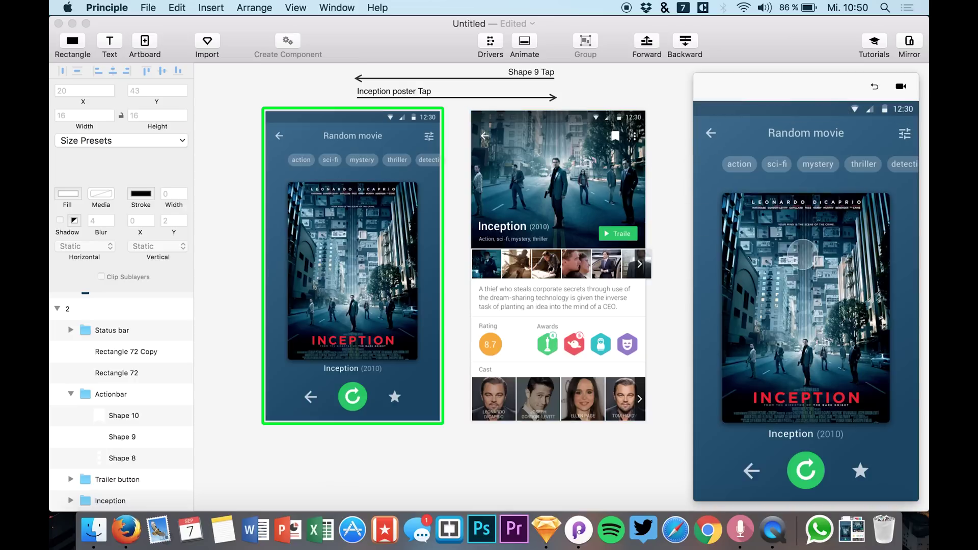
pyautogui.click(366, 279)
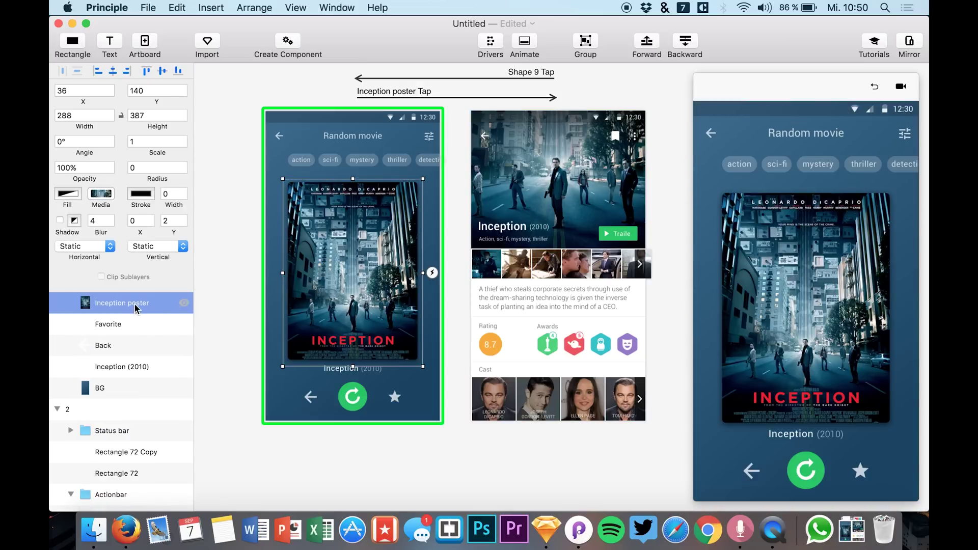
# - Paste the Inception poster into the detail screen's Inception header group above Mask 2
pyautogui.click(556, 169)
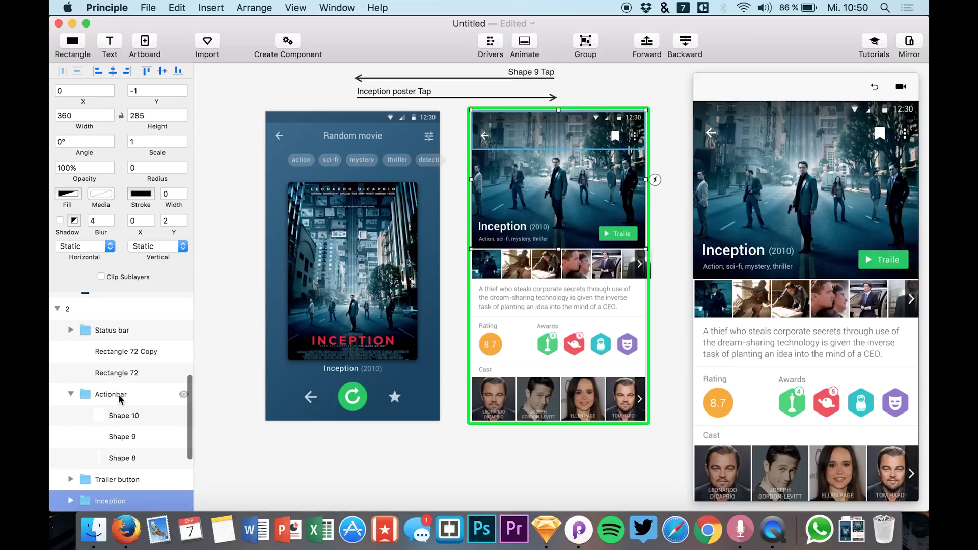
pyautogui.scroll(-5, 66, 397)
pyautogui.click(67, 396)
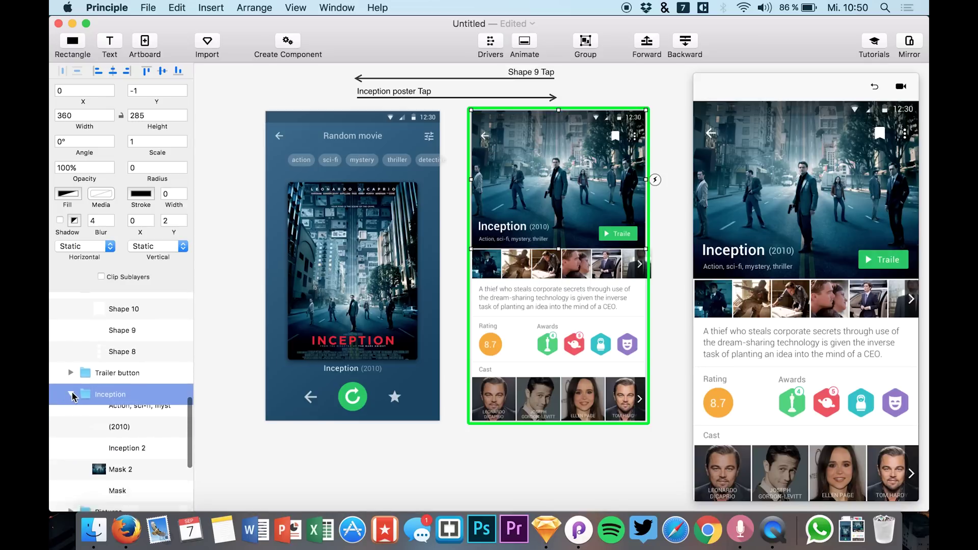
pyautogui.scroll(-2, 108, 425)
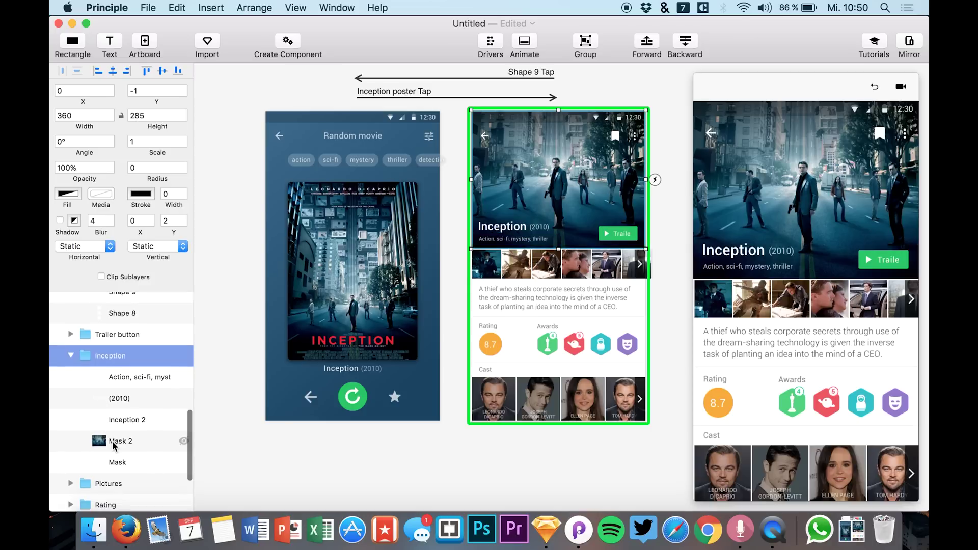
pyautogui.click(118, 441)
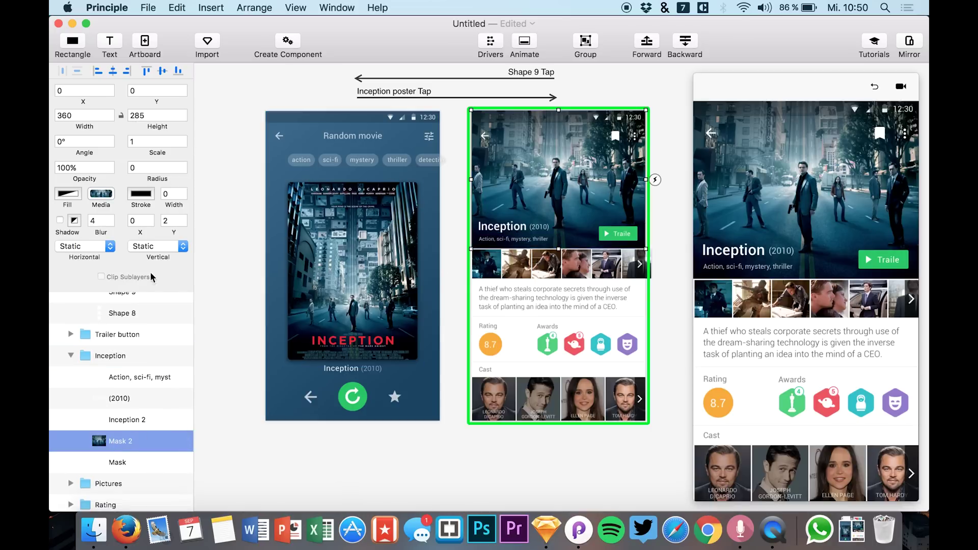
pyautogui.press('super+v')
pyautogui.scroll(-3, 122, 357)
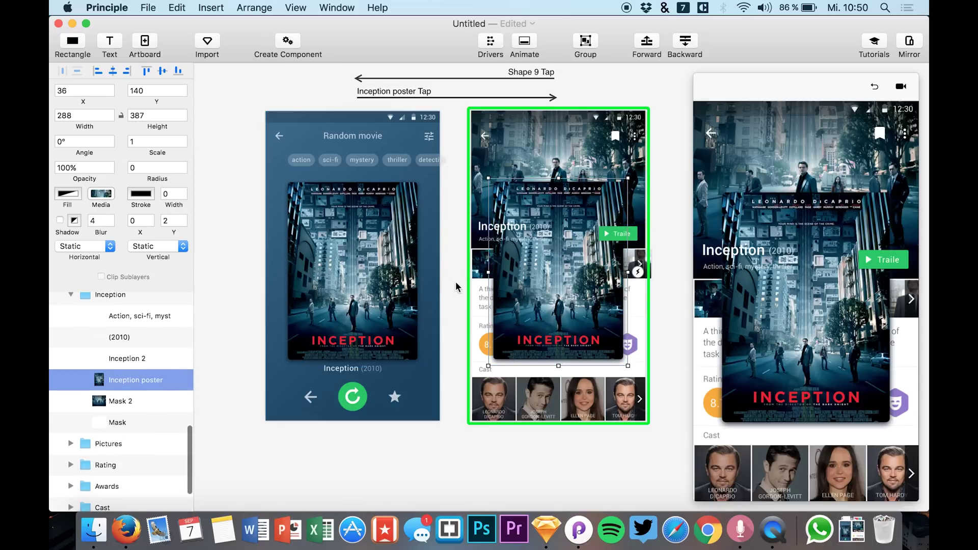
pyautogui.scroll(2, 458, 280)
pyautogui.scroll(-1, 476, 274)
pyautogui.scroll(5, 357, 239)
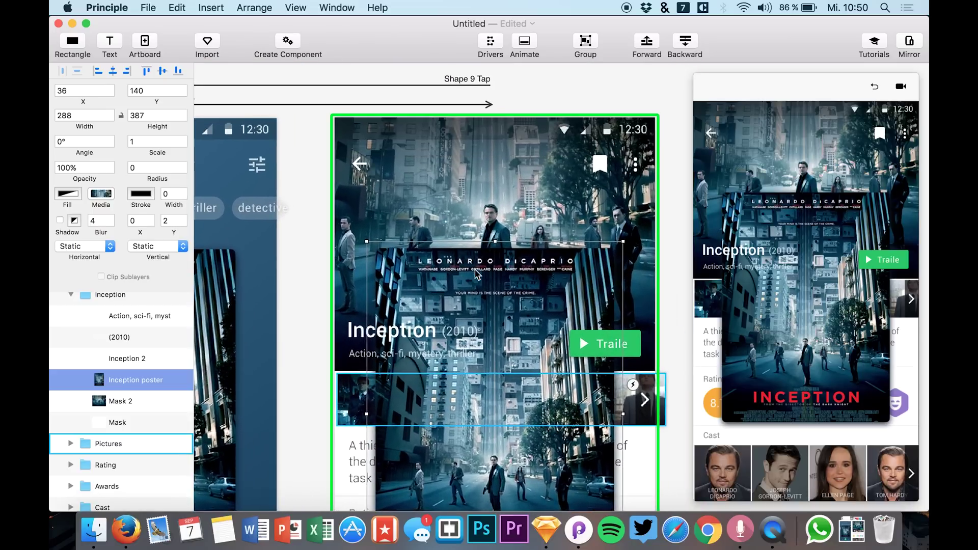
# - Set the poster to 78% opacity, 602 × 808.94, centred horizontally at Y -404
pyautogui.moveTo(83, 179); pyautogui.dragTo(72, 179)
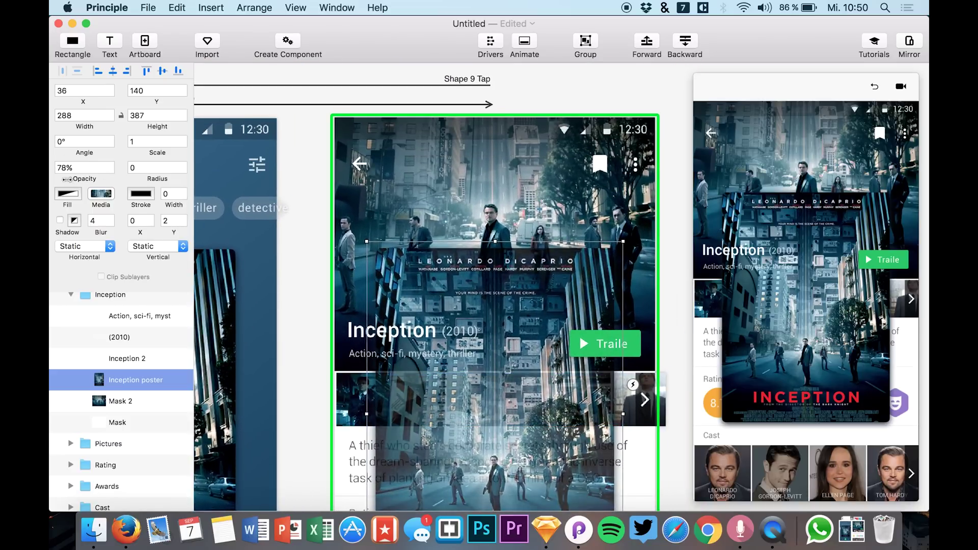
pyautogui.moveTo(160, 100); pyautogui.dragTo(91, 135)
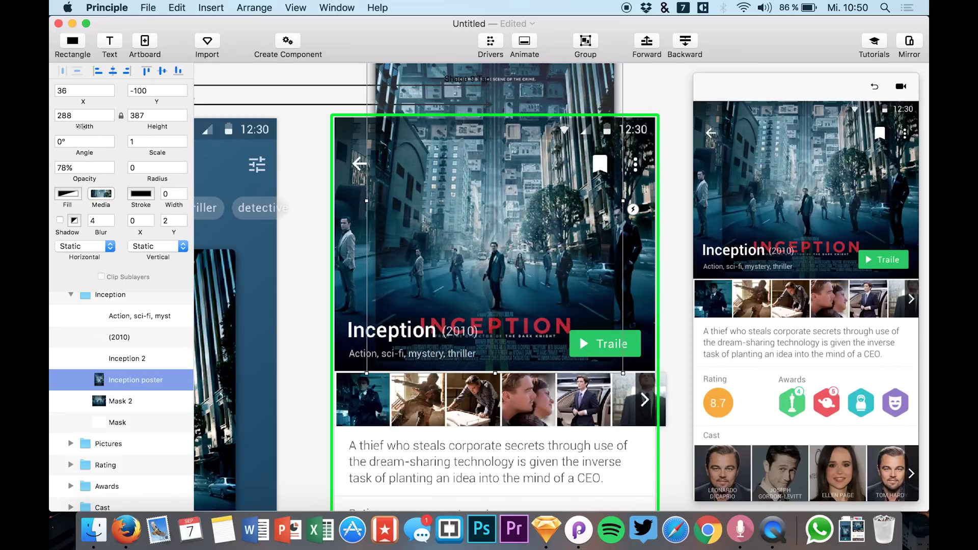
pyautogui.moveTo(84, 126); pyautogui.dragTo(233, 126)
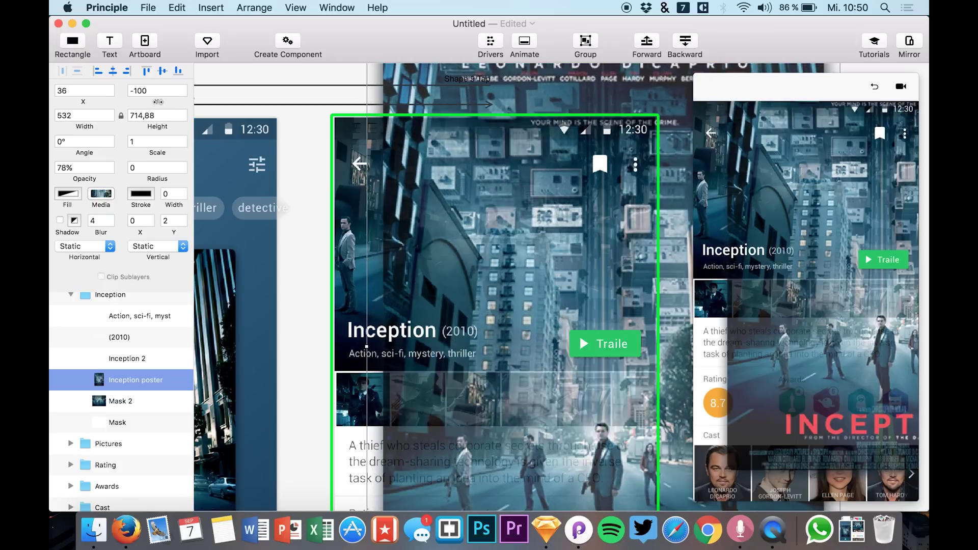
pyautogui.moveTo(157, 101); pyautogui.dragTo(133, 145)
pyautogui.click(112, 75)
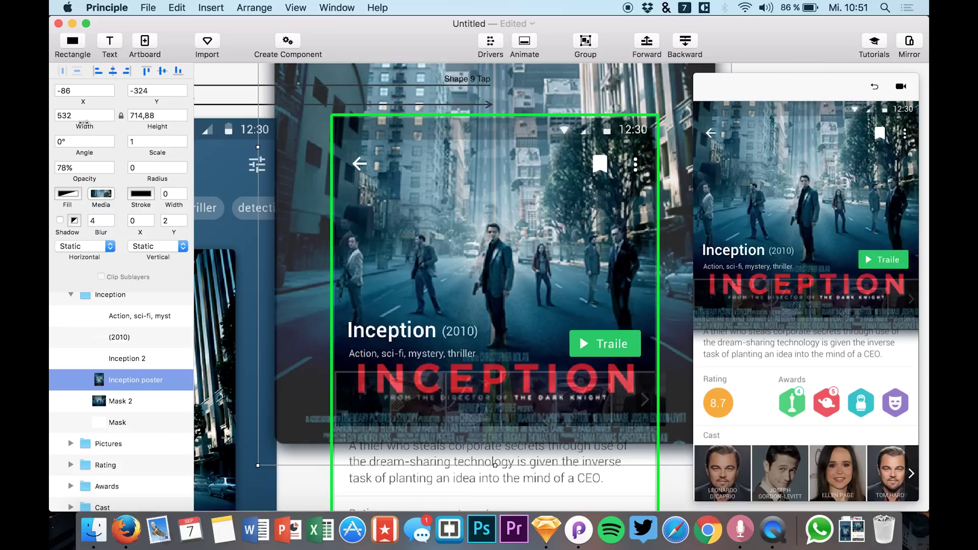
pyautogui.moveTo(84, 123); pyautogui.dragTo(150, 112)
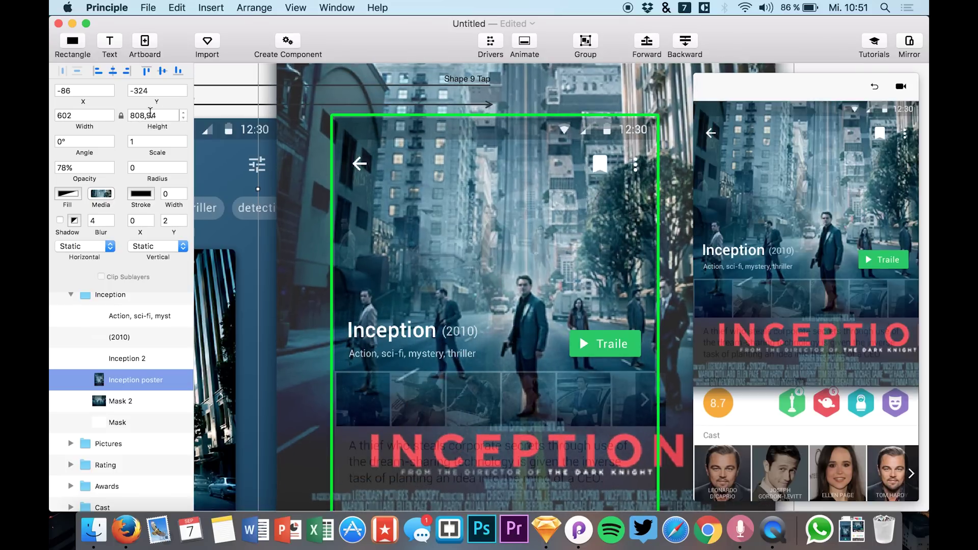
pyautogui.click(113, 72)
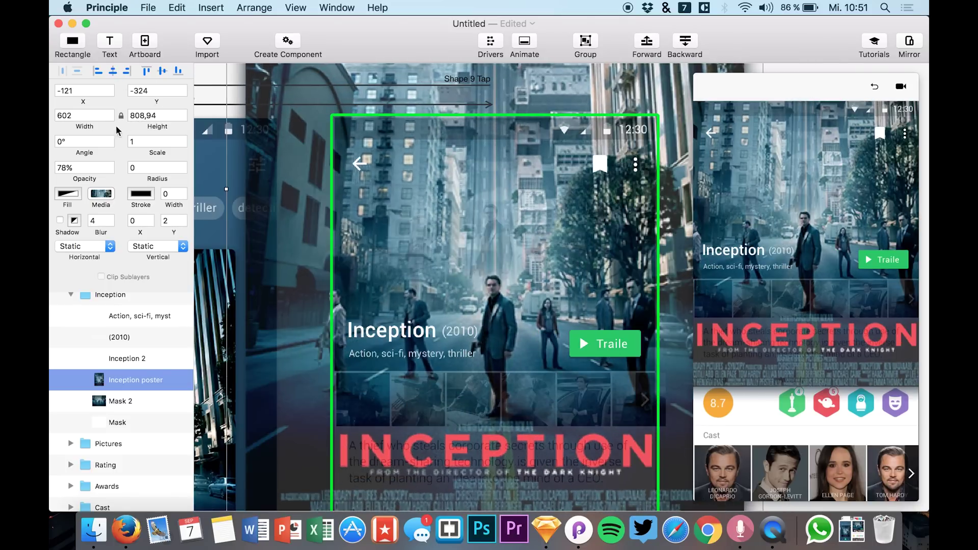
pyautogui.moveTo(160, 101); pyautogui.dragTo(112, 129)
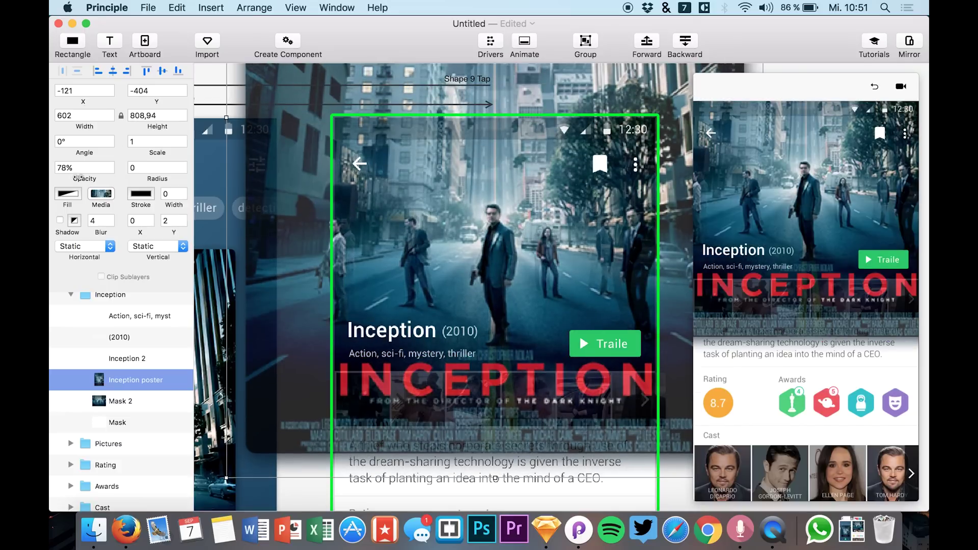
# - Toggle the poster's visibility to compare with the header, then restore 100% opacity
pyautogui.click(183, 380)
pyautogui.click(183, 380)
pyautogui.click(183, 380)
pyautogui.click(183, 380)
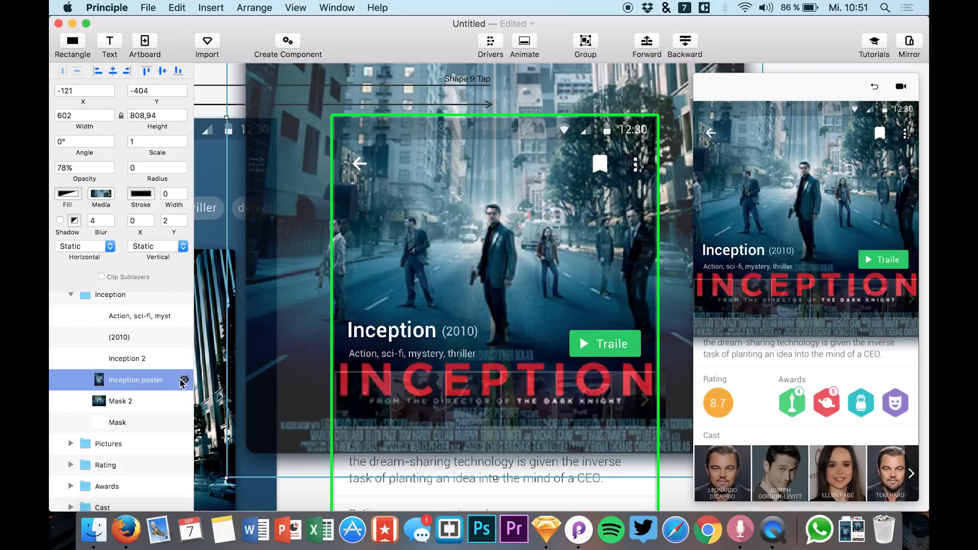
pyautogui.click(183, 380)
pyautogui.click(183, 380)
pyautogui.click(183, 380)
pyautogui.click(183, 380)
pyautogui.click(183, 380)
pyautogui.click(184, 380)
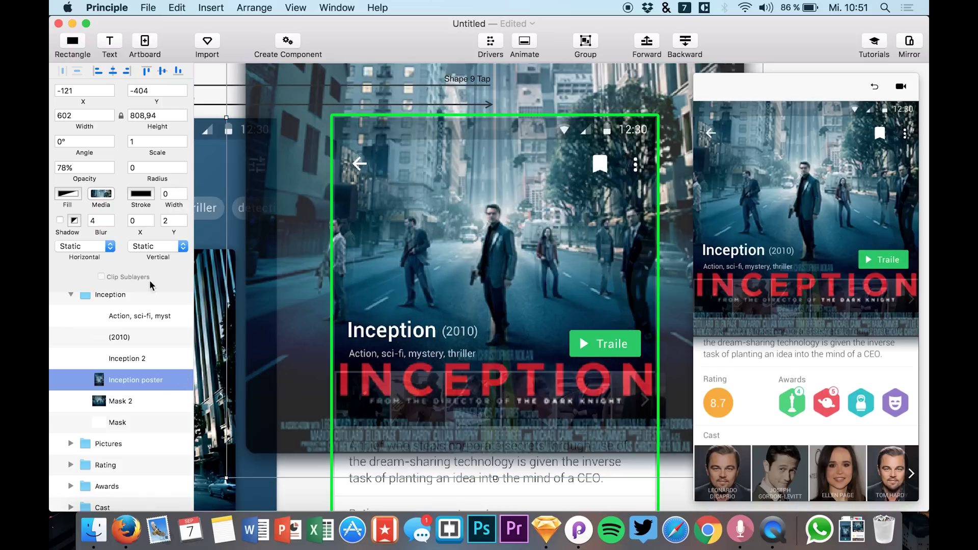
pyautogui.moveTo(79, 174); pyautogui.dragTo(141, 175)
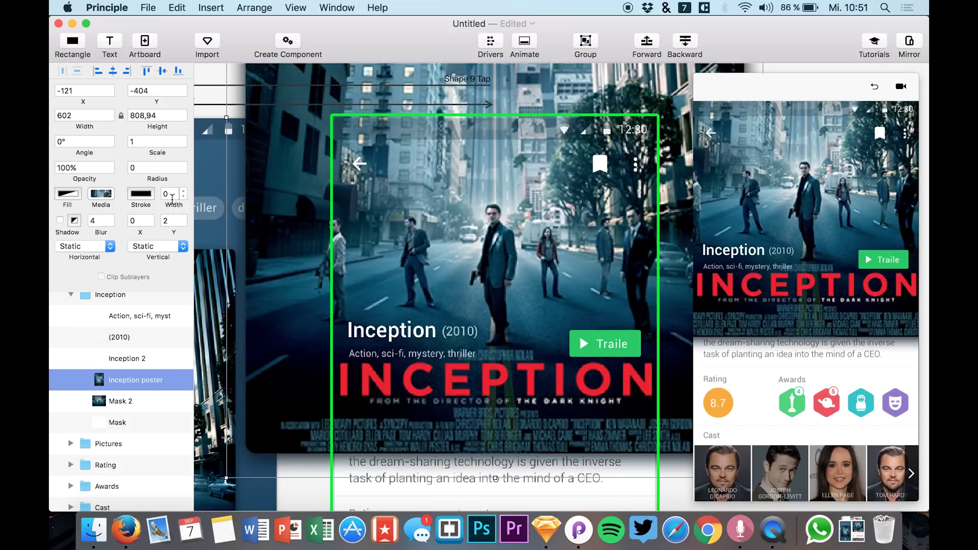
# - Collapse the Inception group and move it to the bottom of the layer stack below Cast
pyautogui.scroll(-2, 314, 339)
pyautogui.scroll(-3, 312, 335)
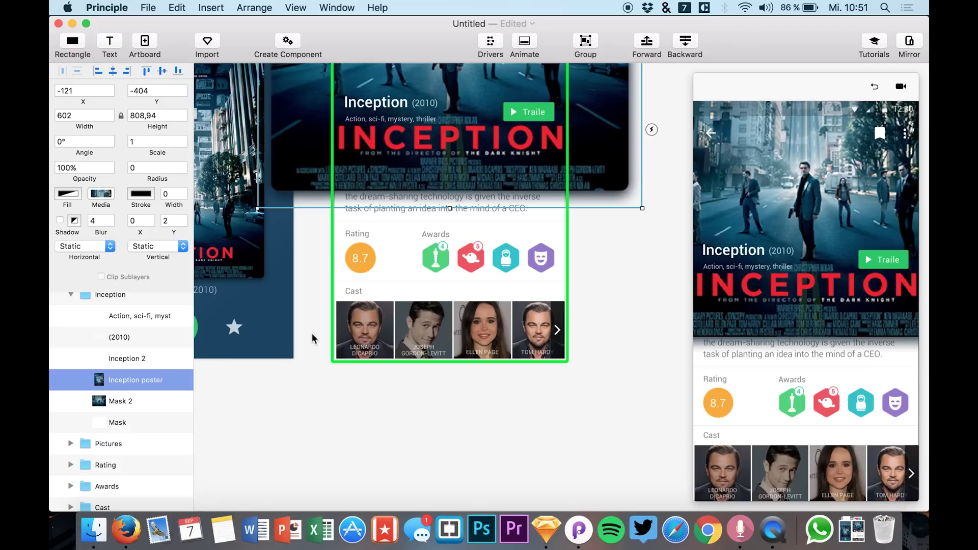
pyautogui.click(312, 333)
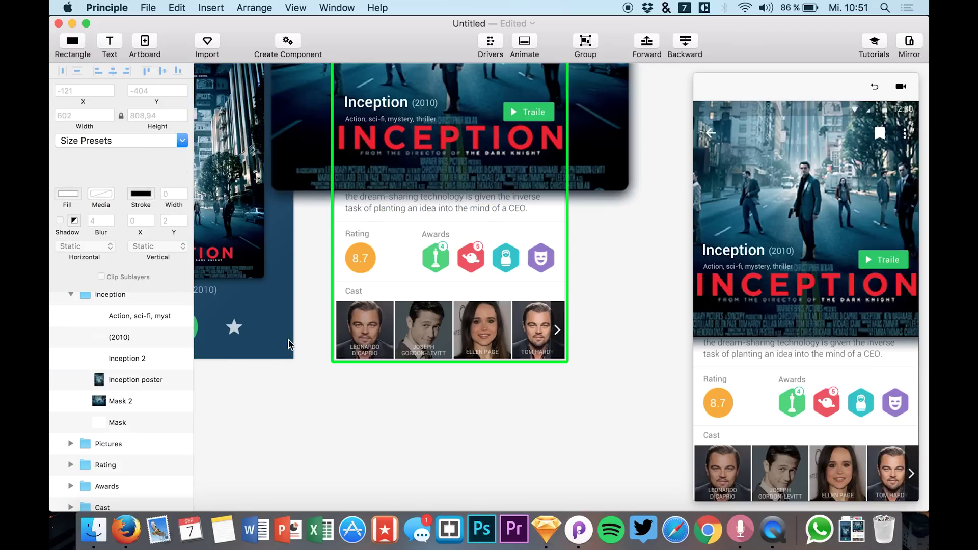
pyautogui.click(101, 423)
pyautogui.scroll(-3, 102, 393)
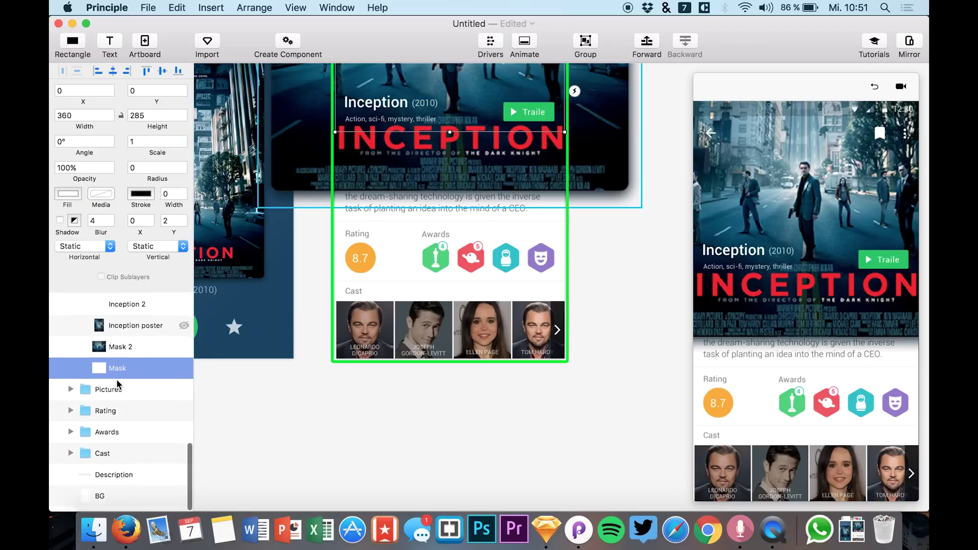
pyautogui.scroll(3, 90, 411)
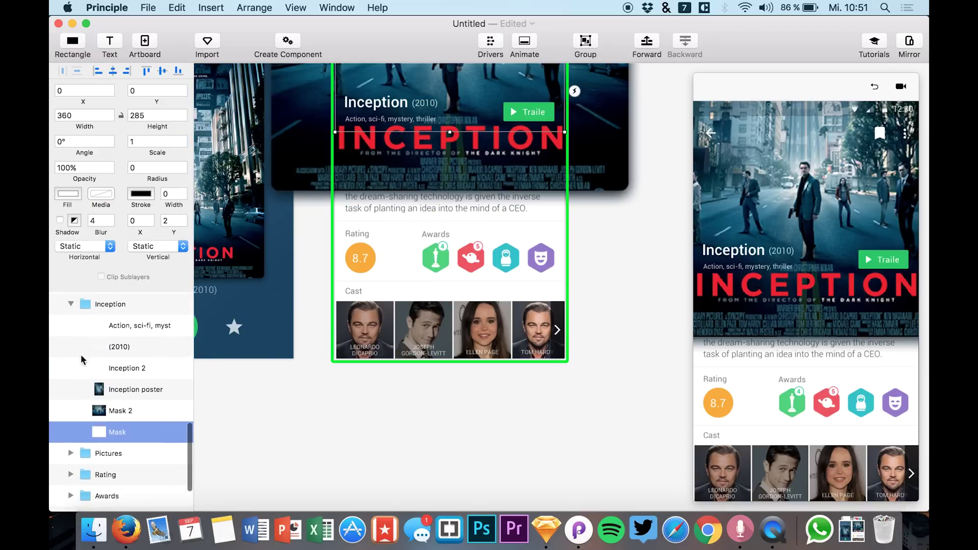
pyautogui.click(70, 304)
pyautogui.moveTo(102, 376); pyautogui.dragTo(74, 376)
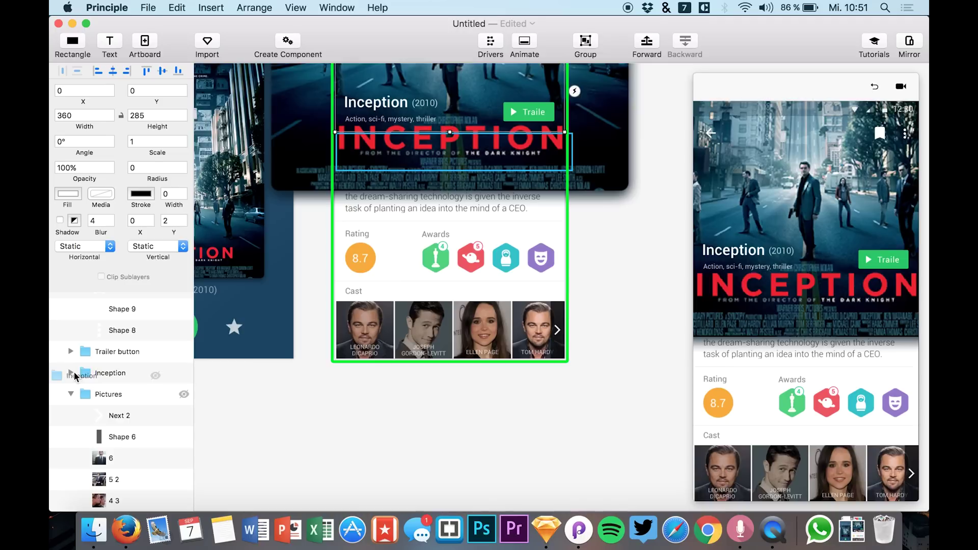
pyautogui.click(71, 395)
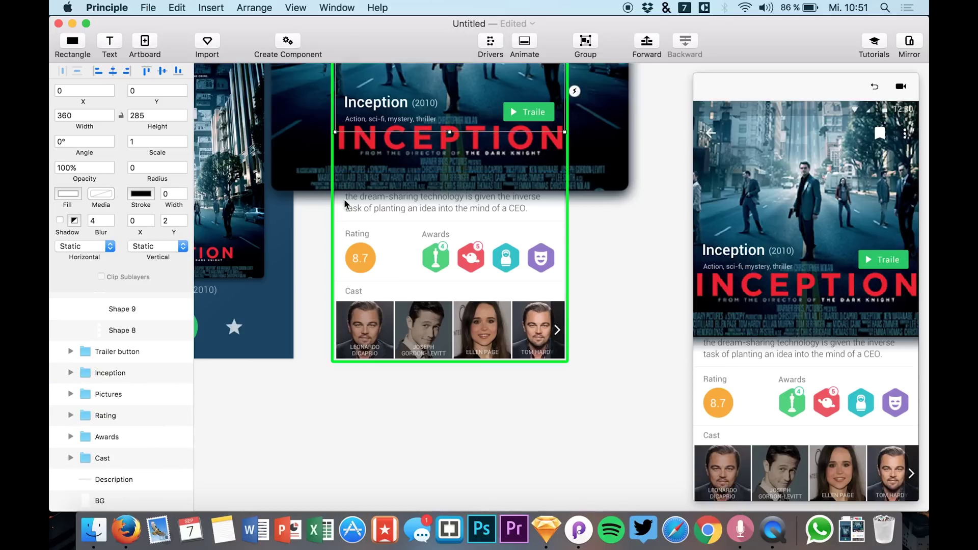
pyautogui.click(70, 395)
pyautogui.scroll(-4, 75, 331)
pyautogui.click(71, 298)
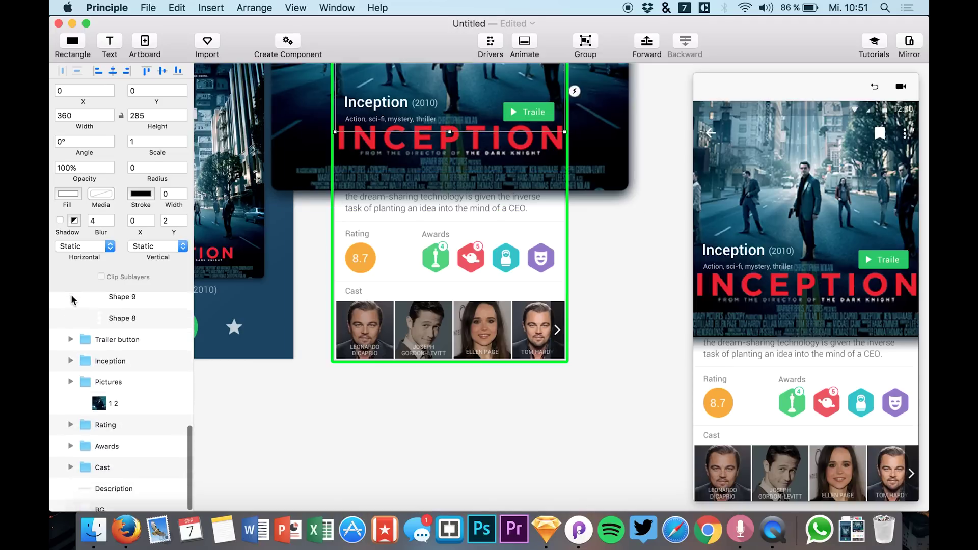
pyautogui.moveTo(89, 375); pyautogui.dragTo(73, 471)
# - Place Description and BG above the Inception group, then move BG down to Y 283
pyautogui.click(74, 474)
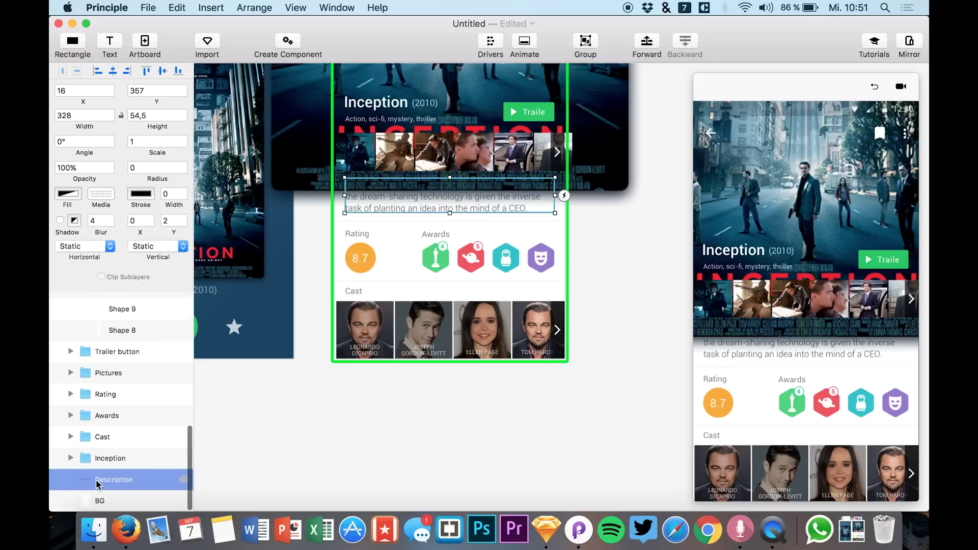
pyautogui.keyDown('shift'); pyautogui.click(99, 498); pyautogui.keyUp('shift')
pyautogui.moveTo(99, 497); pyautogui.dragTo(87, 449)
pyautogui.click(105, 479)
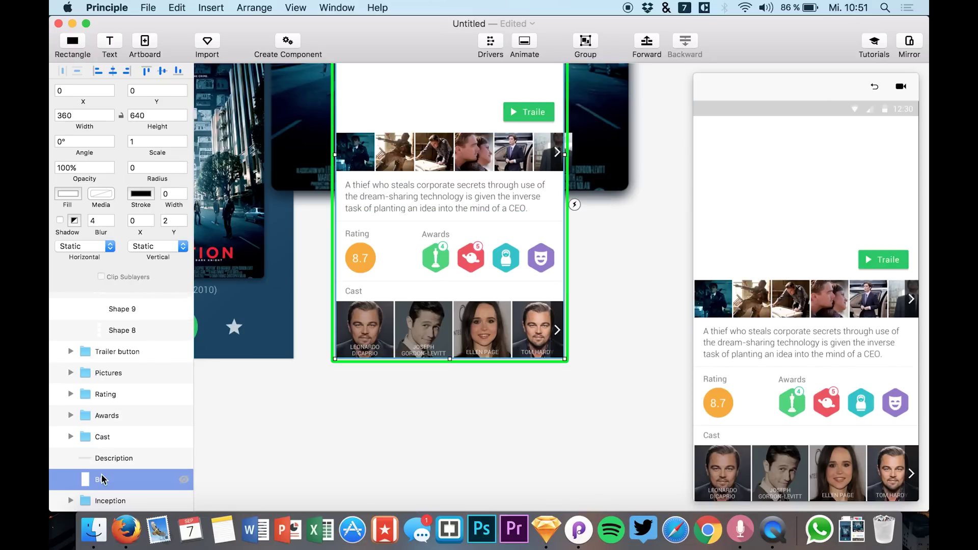
pyautogui.scroll(5, 404, 165)
pyautogui.scroll(-2, 403, 160)
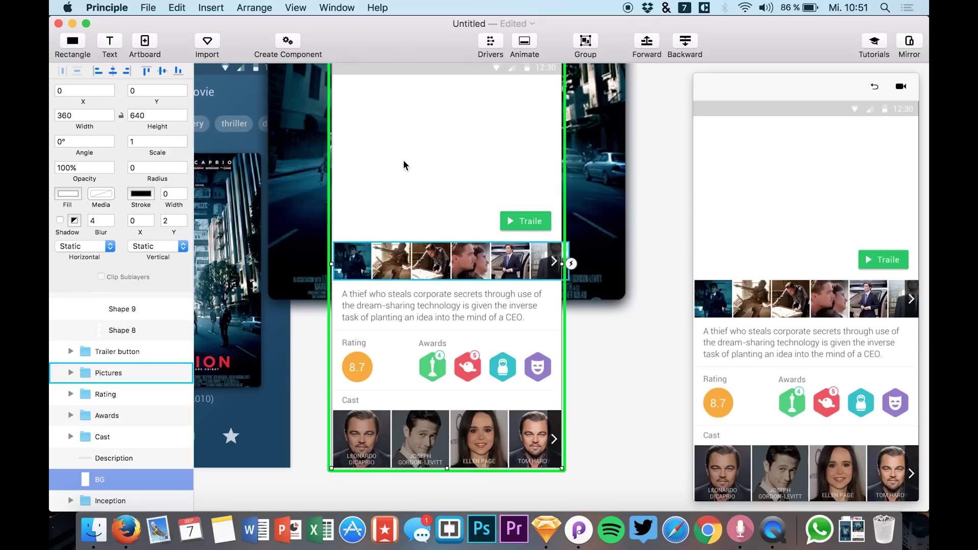
pyautogui.hscroll(-1, 409, 150)
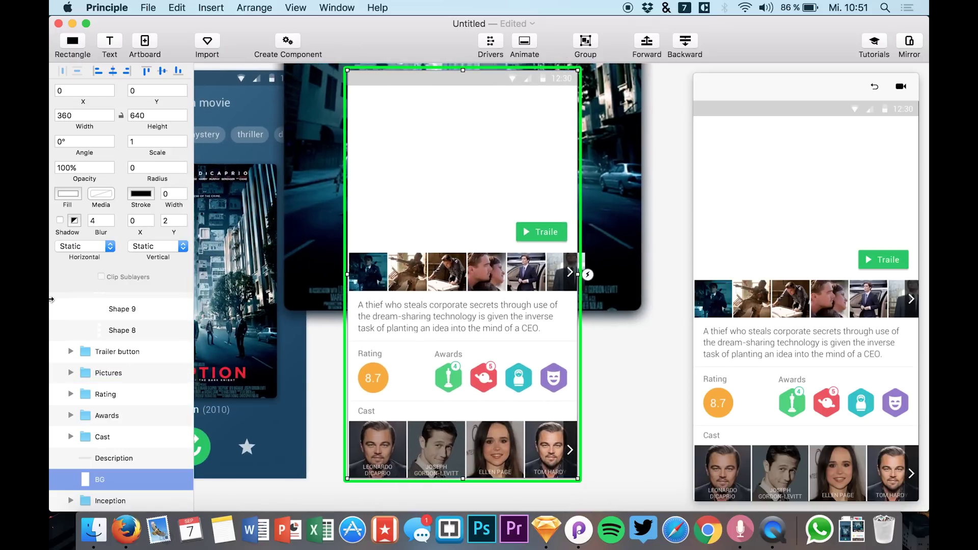
pyautogui.moveTo(153, 100); pyautogui.dragTo(354, 69)
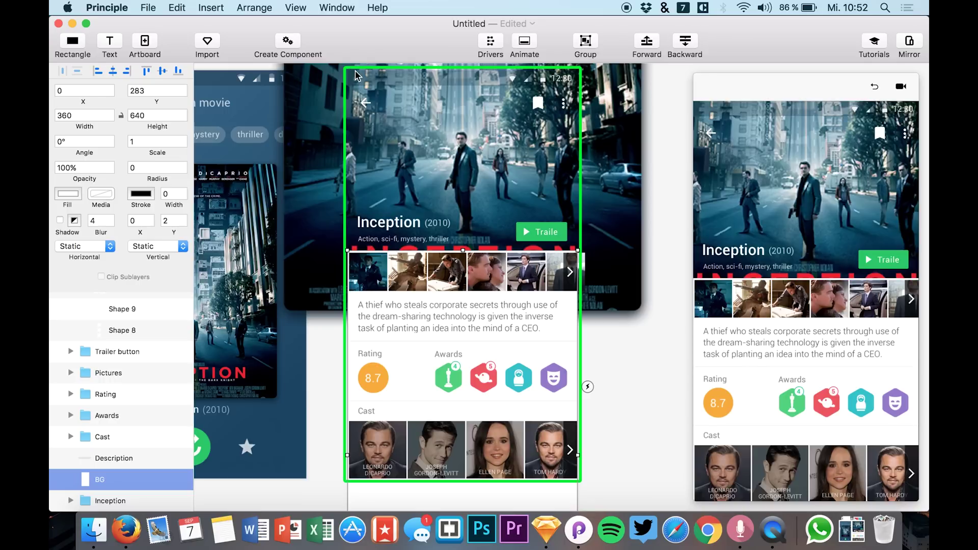
pyautogui.scroll(3, 376, 234)
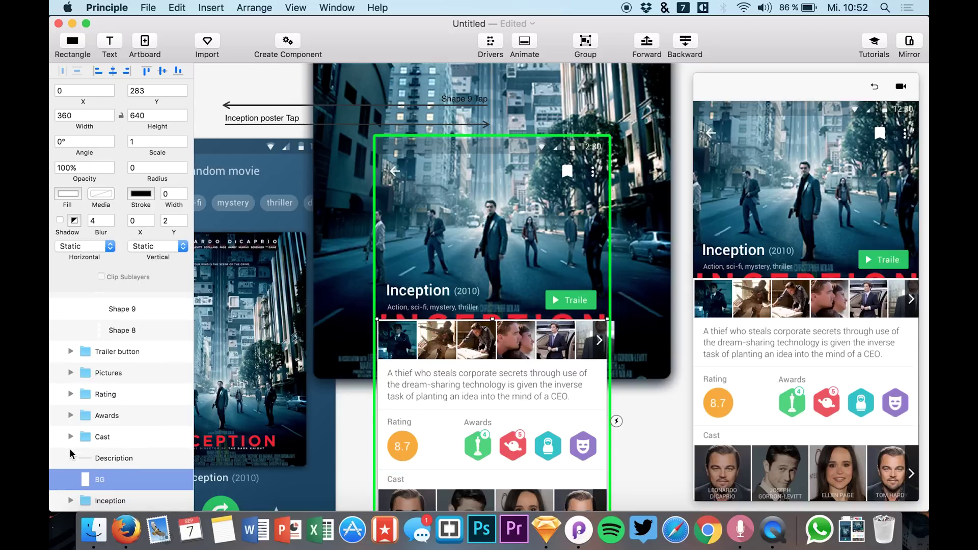
# - Enlarge the Inception poster layer to about 622.09 × 835.94
pyautogui.click(72, 500)
pyautogui.click(133, 479)
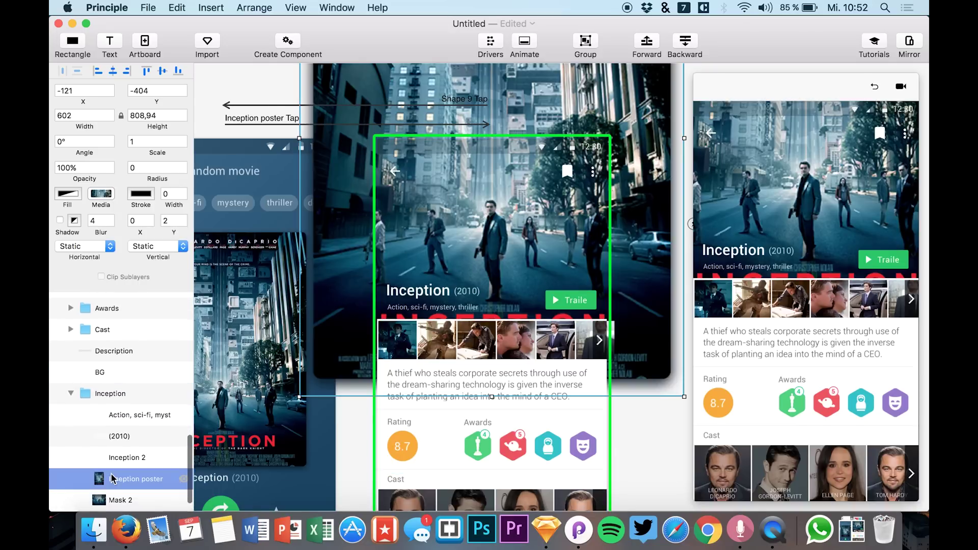
pyautogui.scroll(-1, 130, 430)
pyautogui.scroll(1, 122, 458)
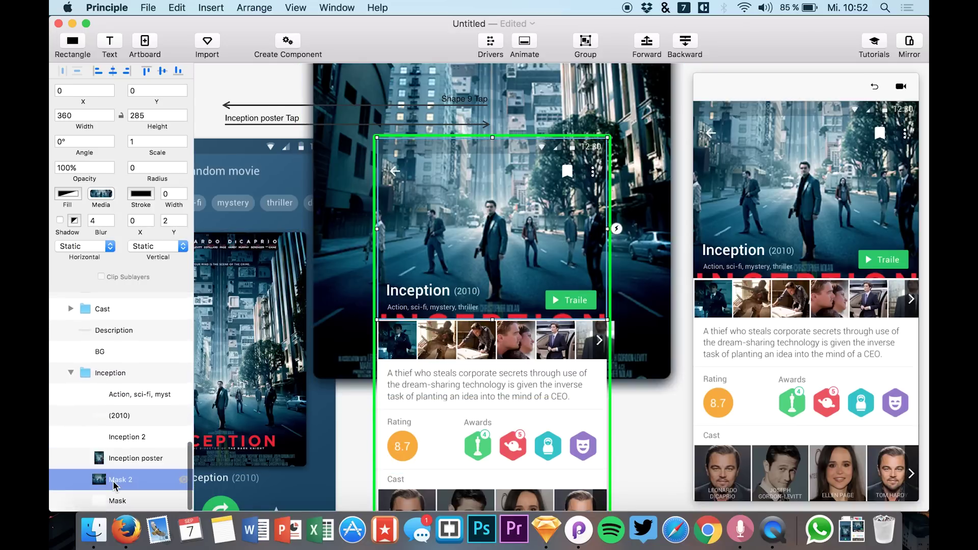
pyautogui.keyDown('super'); pyautogui.click(115, 482); pyautogui.keyUp('super')
pyautogui.click(114, 482)
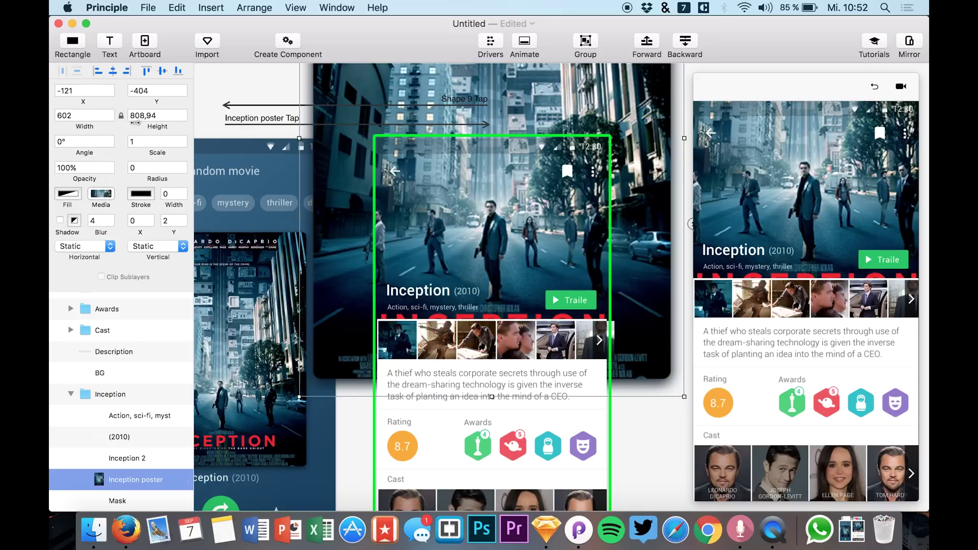
pyautogui.moveTo(149, 123); pyautogui.dragTo(158, 120)
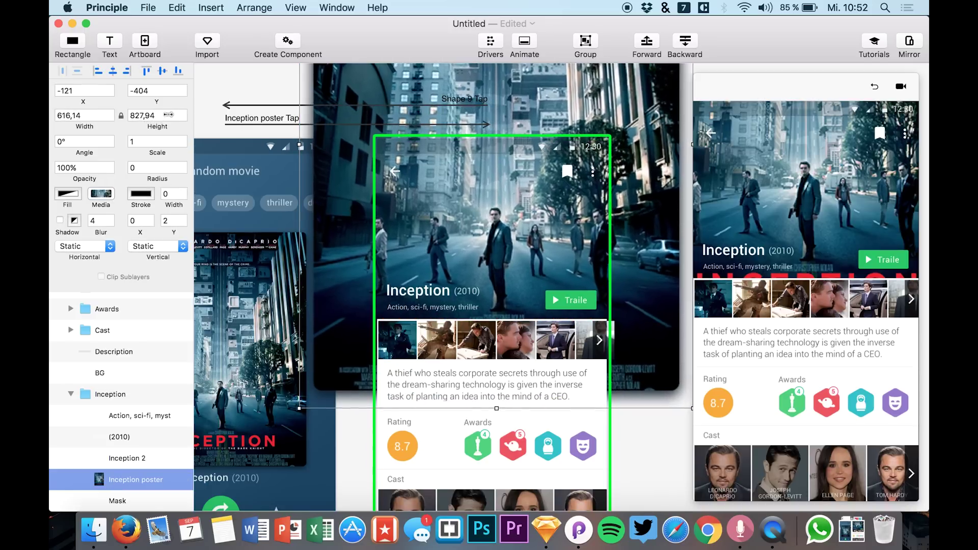
pyautogui.moveTo(168, 115); pyautogui.dragTo(179, 111)
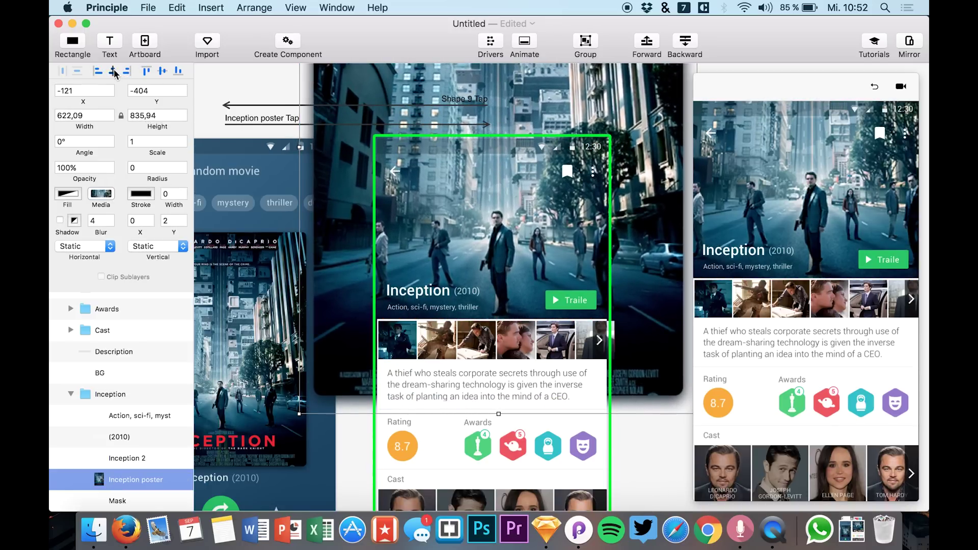
# - Nudge the poster to X -131, Y -406, deselect it, and reset the preview
pyautogui.hotkey('shift', 'Left')
pyautogui.hotkey('shift', 'Up')
pyautogui.hotkey('shift', 'Down')
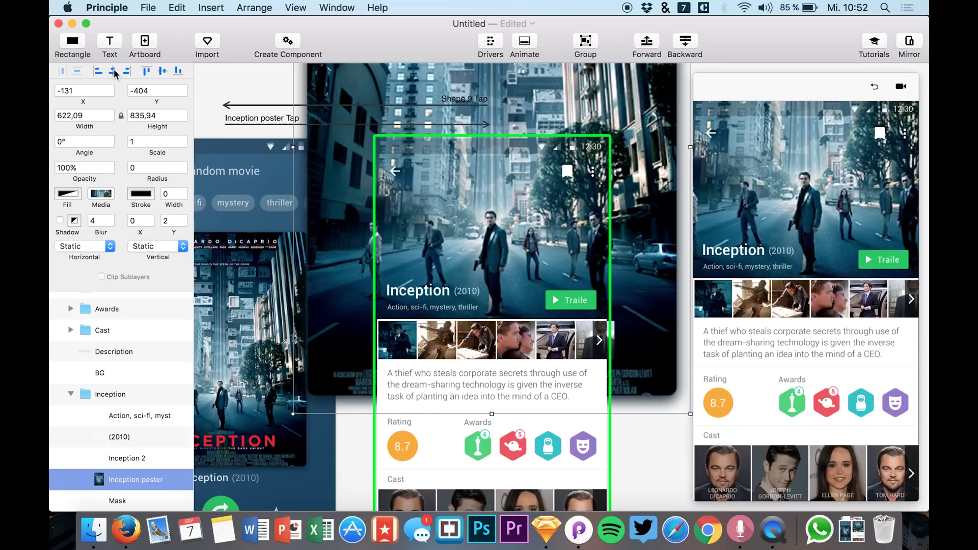
pyautogui.press('Up')
pyautogui.press('Up')
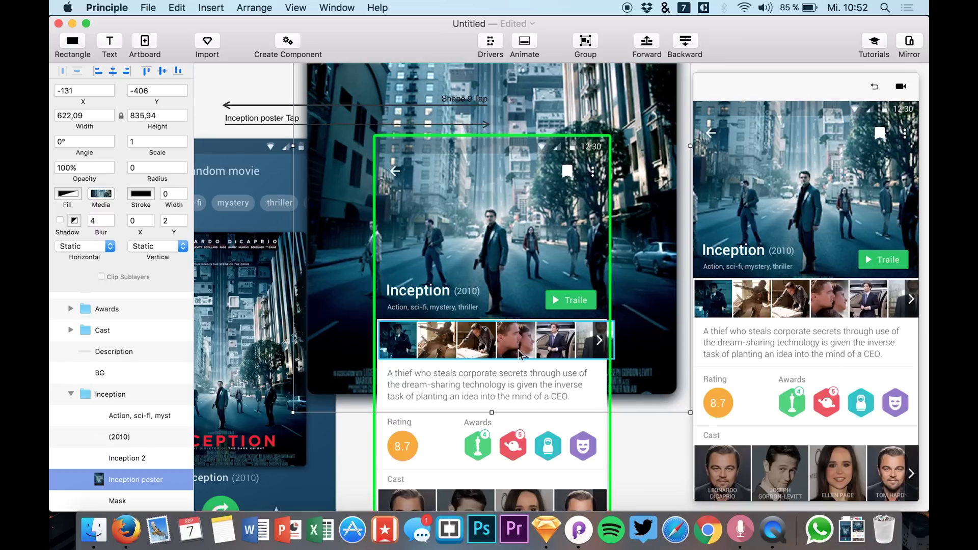
pyautogui.click(649, 443)
pyautogui.click(876, 81)
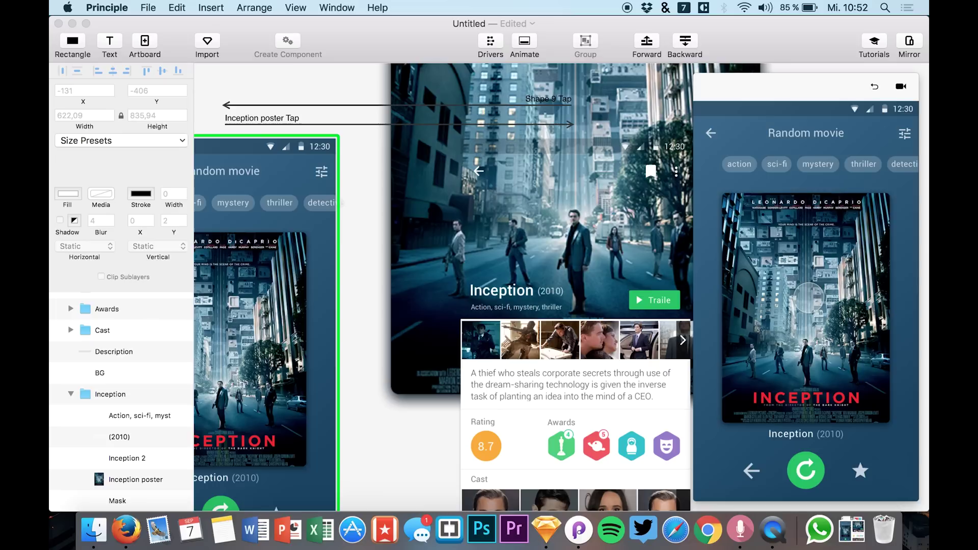
# - Replay the poster-tap expand transition several times in the preview
pyautogui.click(809, 297)
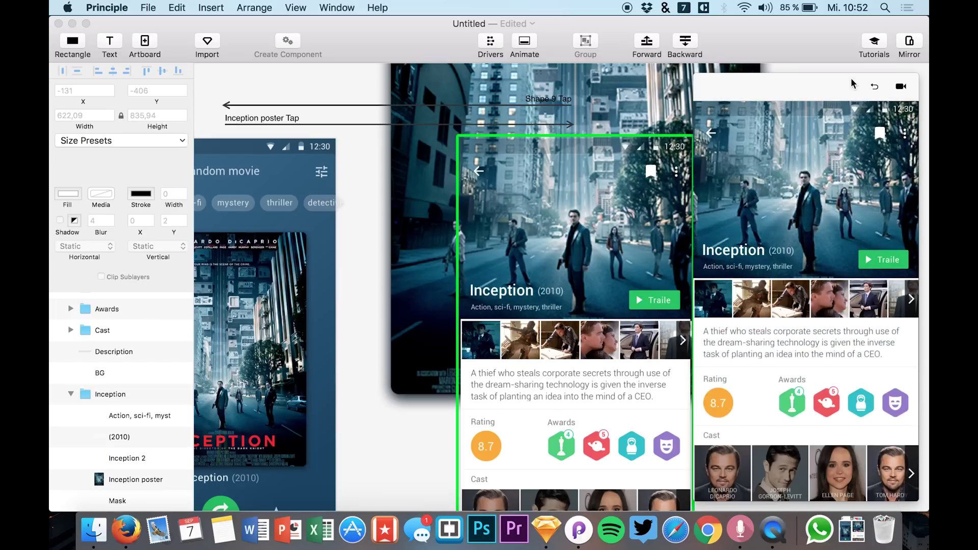
pyautogui.click(873, 88)
pyautogui.click(789, 308)
pyautogui.click(874, 88)
pyautogui.click(821, 298)
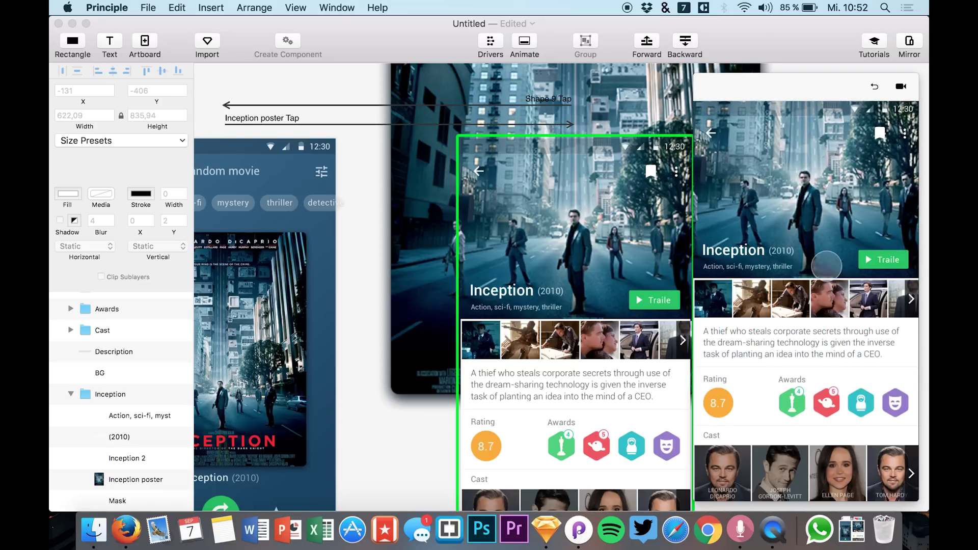
pyautogui.click(874, 87)
pyautogui.click(807, 283)
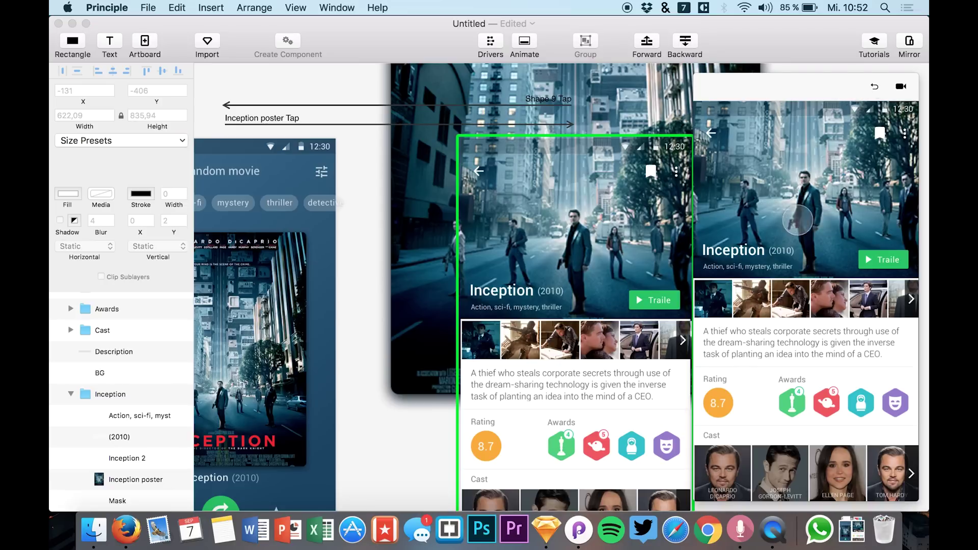
pyautogui.click(875, 91)
pyautogui.click(803, 272)
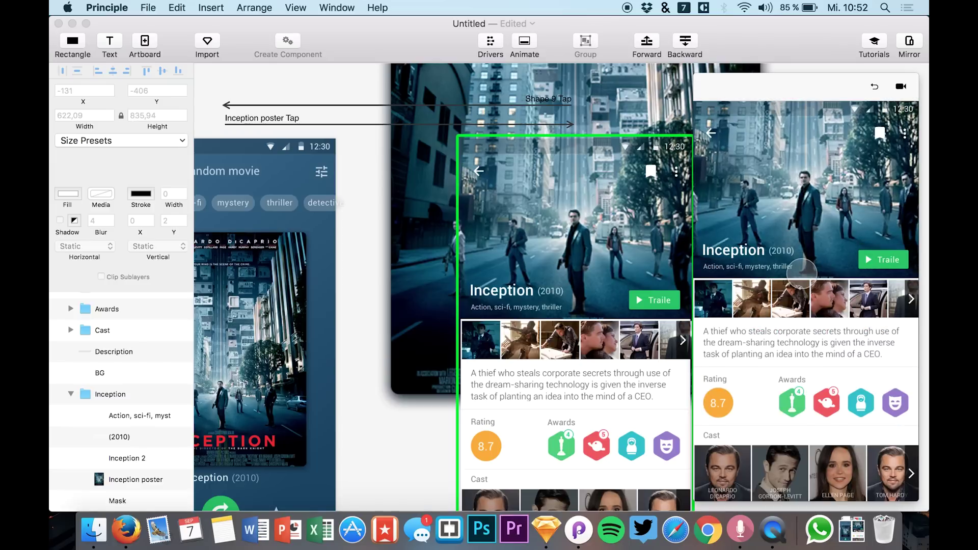
pyautogui.click(874, 87)
pyautogui.click(805, 242)
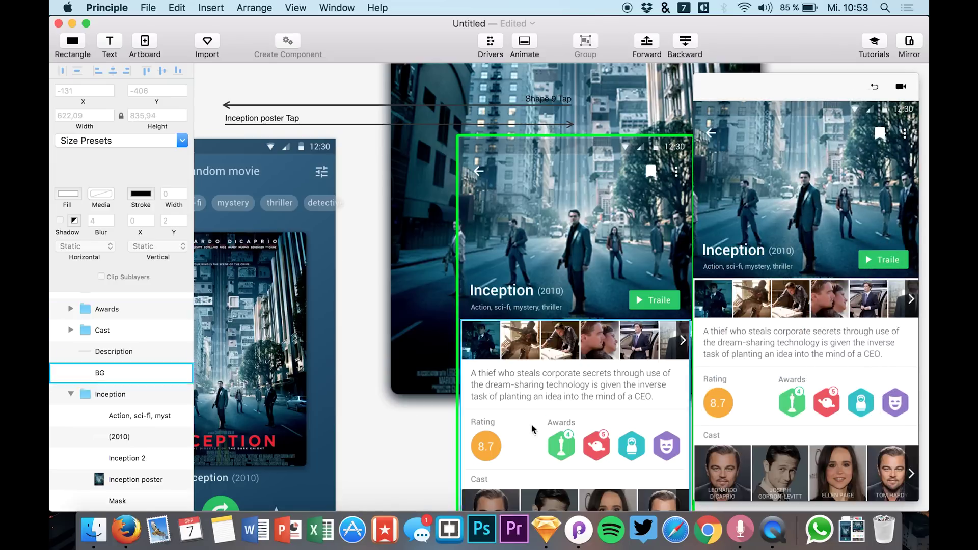
# - Select the mask icon in the fourth award badge on the detail screen
pyautogui.click(635, 433)
pyautogui.click(635, 433)
pyautogui.click(668, 447)
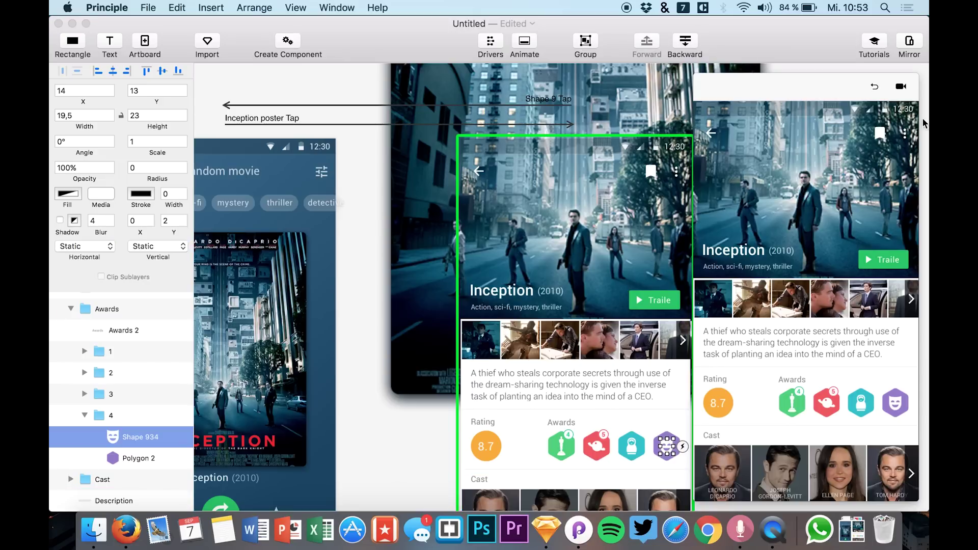
# - Restart the preview and play the poster-tap transition again
pyautogui.click(873, 93)
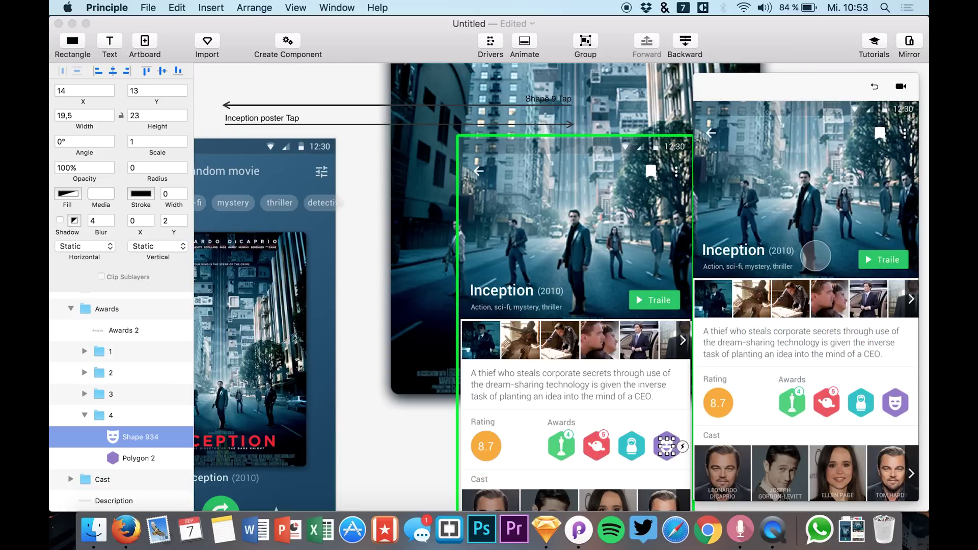
pyautogui.click(874, 87)
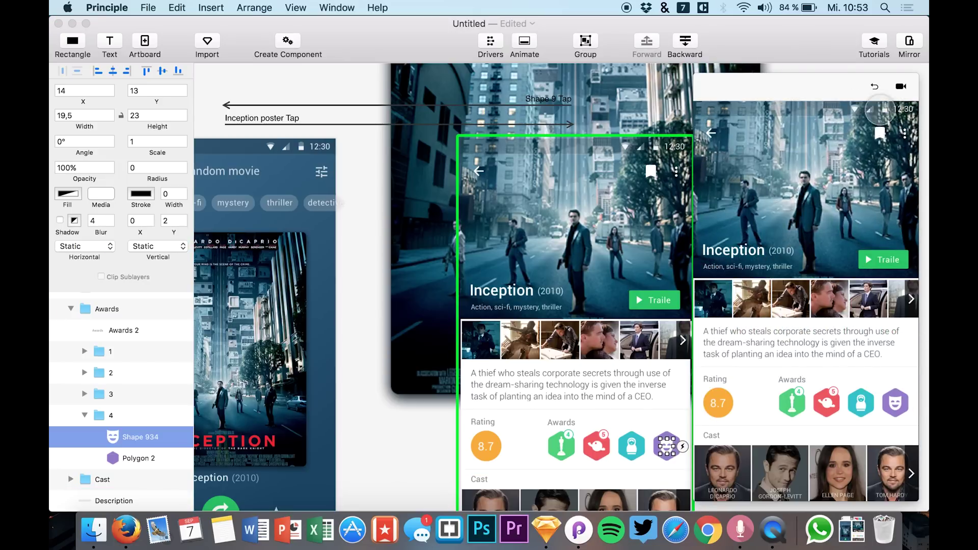
pyautogui.click(875, 88)
pyautogui.click(843, 249)
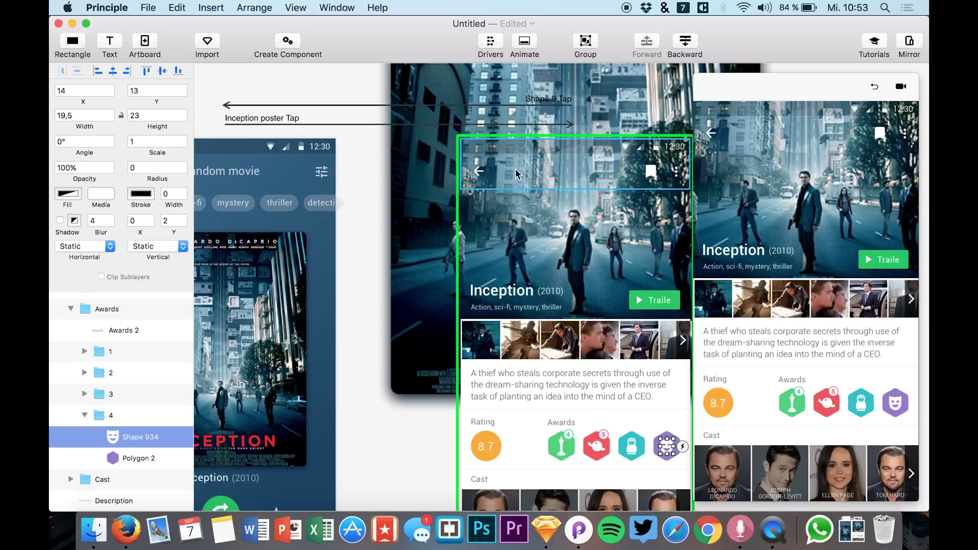
# - Rename the action bar icon layers to Shape 93e, Shape 10er and Shape 8er
pyautogui.doubleClick(479, 174)
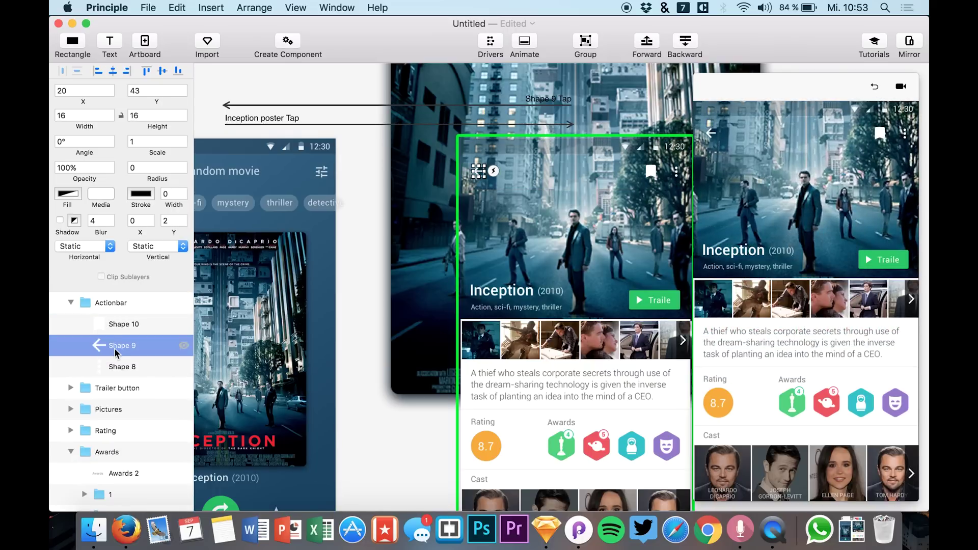
pyautogui.press('Return')
pyautogui.doubleClick(111, 325)
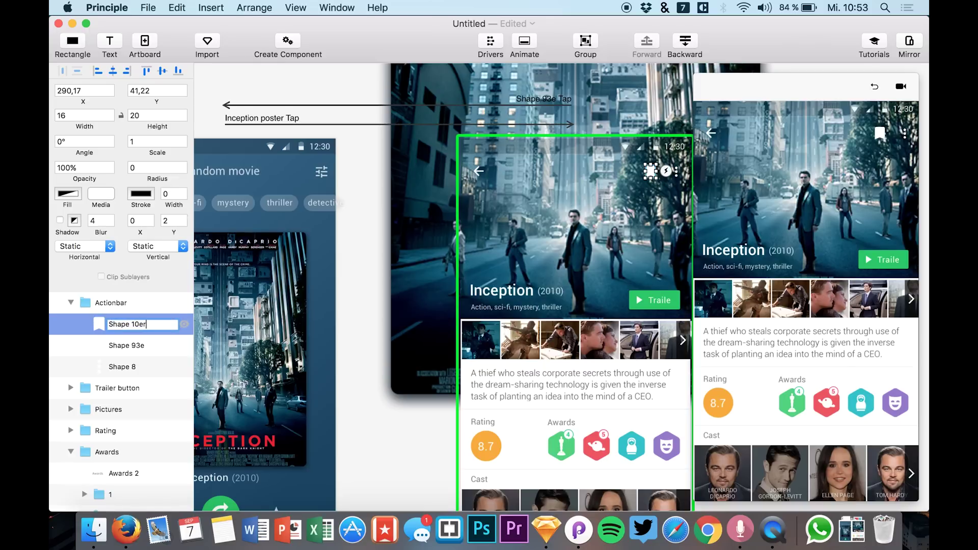
pyautogui.doubleClick(126, 368)
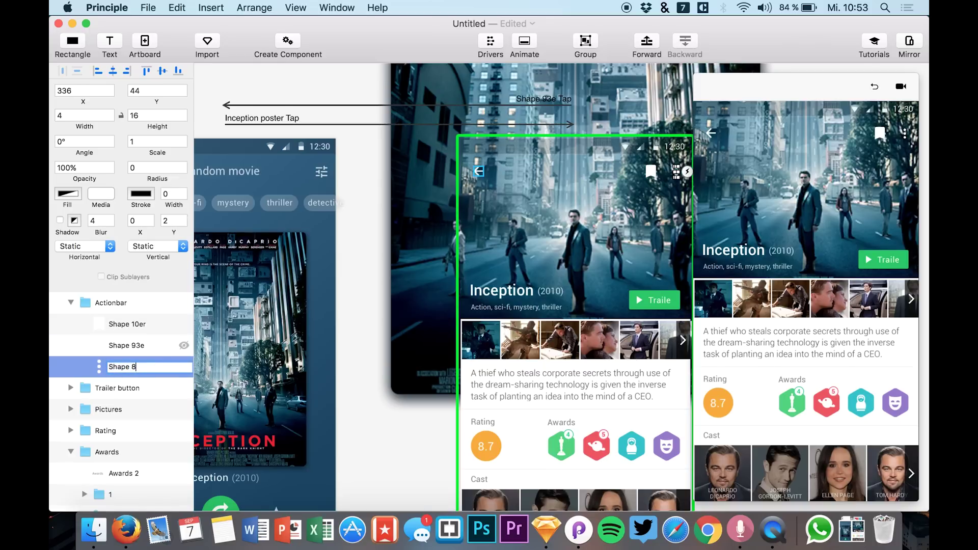
pyautogui.write('er')
pyautogui.press('Return')
pyautogui.click(874, 86)
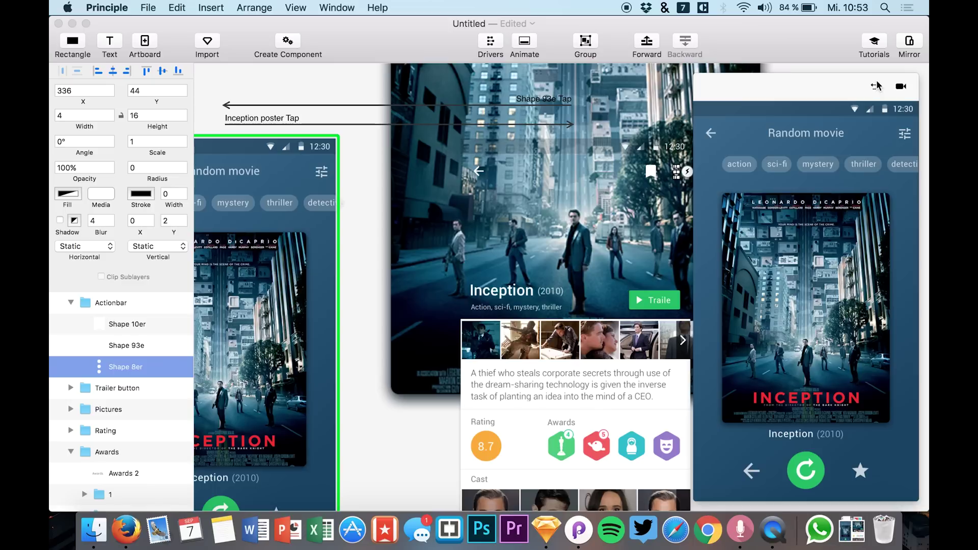
pyautogui.click(790, 234)
pyautogui.click(348, 363)
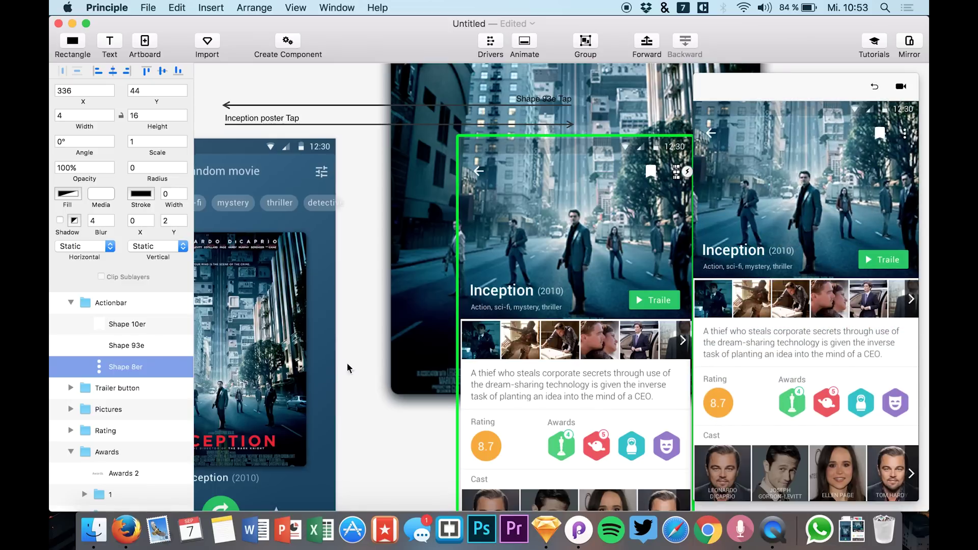
pyautogui.click(875, 86)
pyautogui.click(787, 317)
pyautogui.click(874, 87)
pyautogui.click(878, 87)
pyautogui.click(874, 87)
pyautogui.click(812, 340)
pyautogui.click(874, 87)
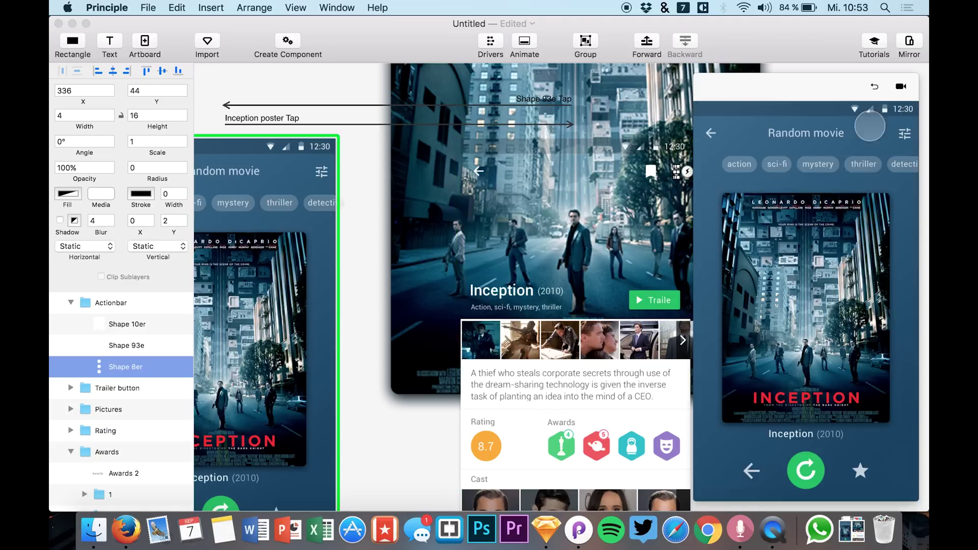
pyautogui.click(811, 301)
pyautogui.click(874, 87)
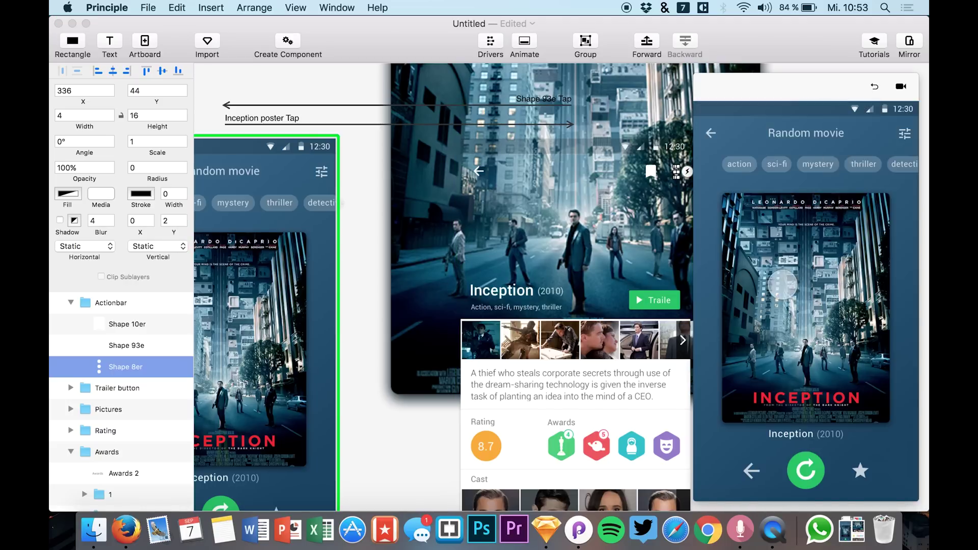
pyautogui.click(783, 283)
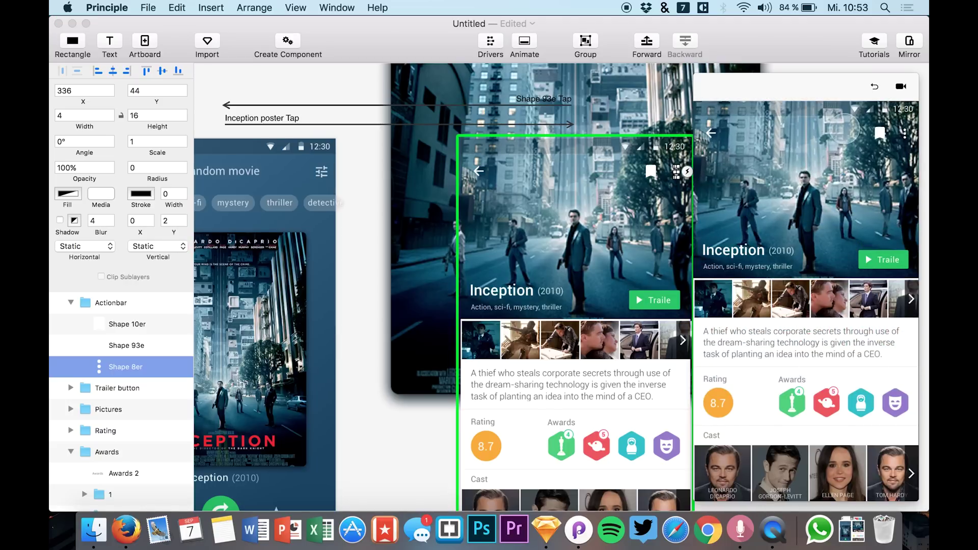
# - Restart the preview and replay the poster-tap transition
pyautogui.scroll(-10, 92, 364)
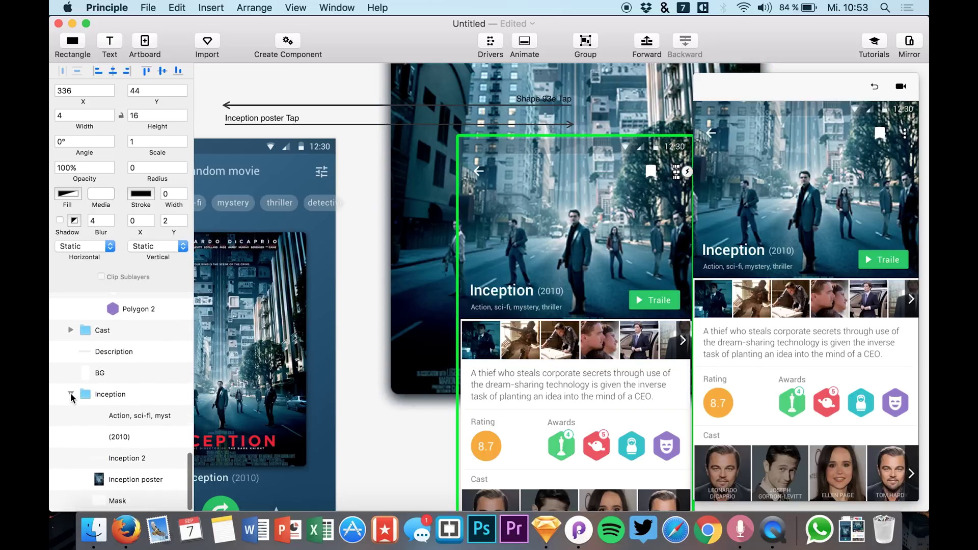
pyautogui.scroll(1, 112, 379)
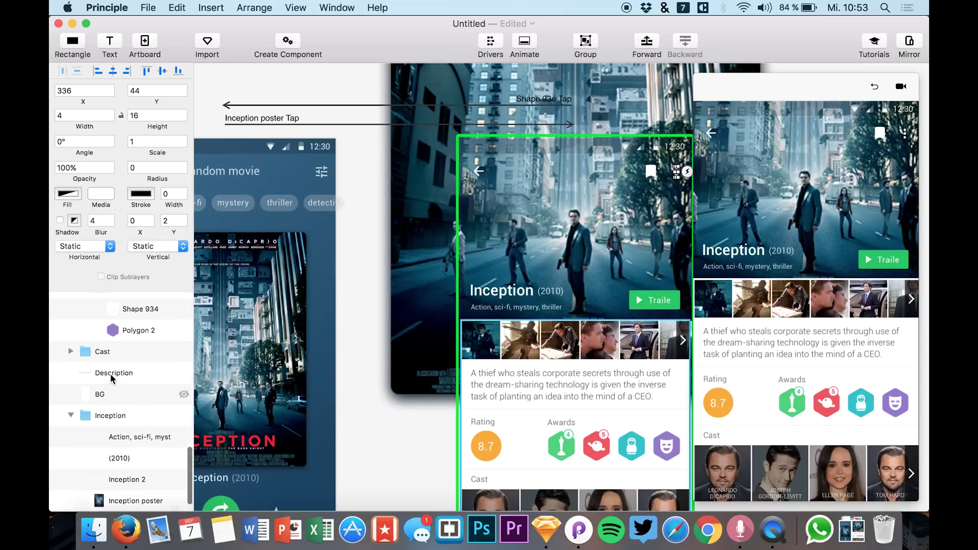
pyautogui.click(874, 86)
pyautogui.click(833, 301)
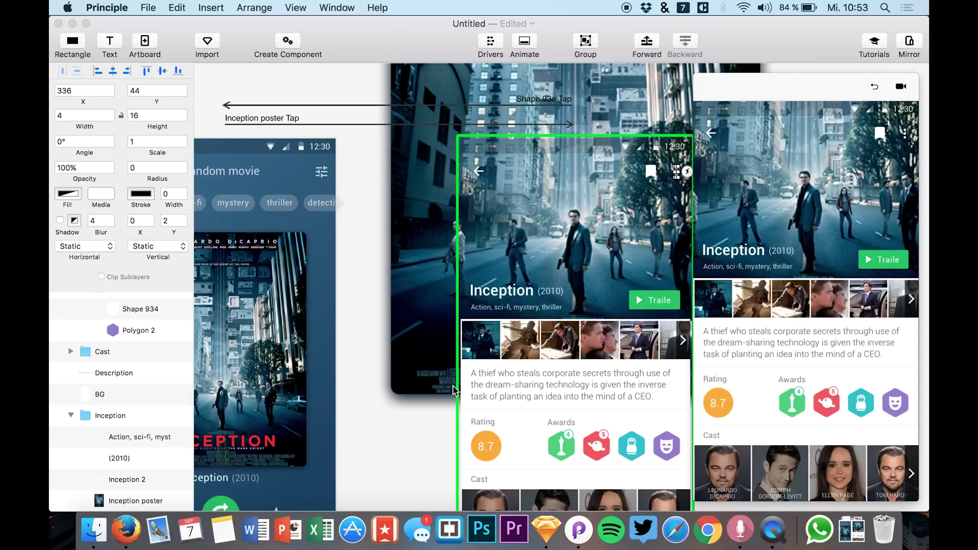
# - Collapse the Inception and 2 layer groups and select the first artboard's background layer
pyautogui.scroll(-1, 97, 448)
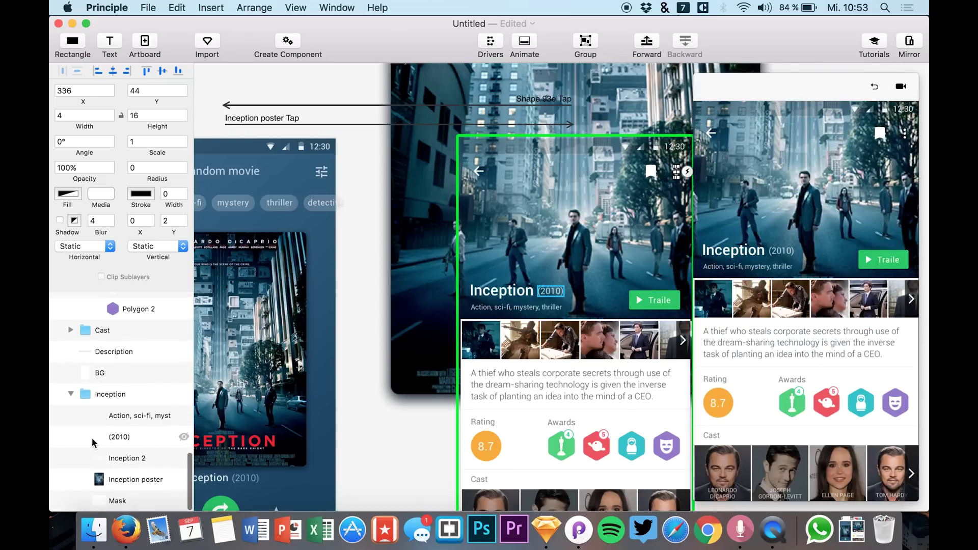
pyautogui.click(71, 394)
pyautogui.scroll(10, 71, 403)
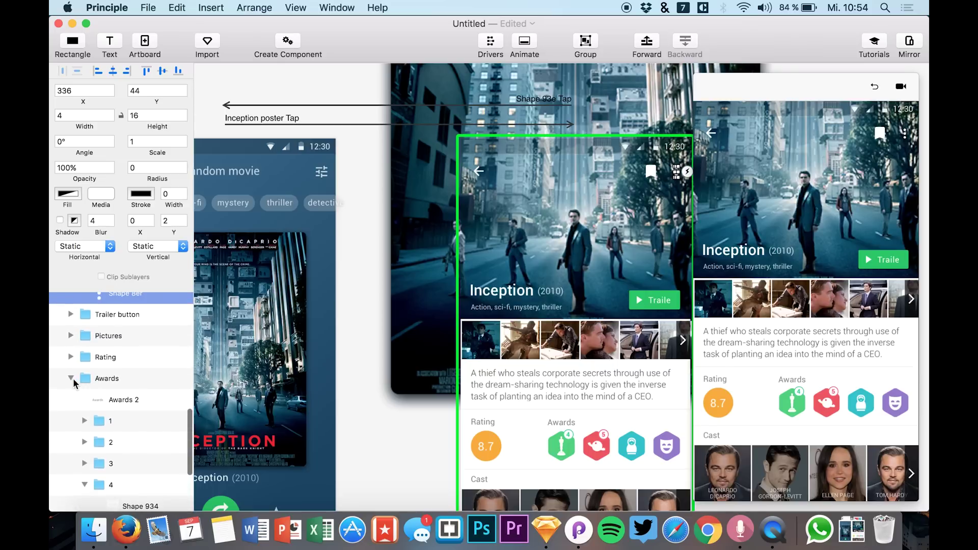
pyautogui.scroll(2, 77, 364)
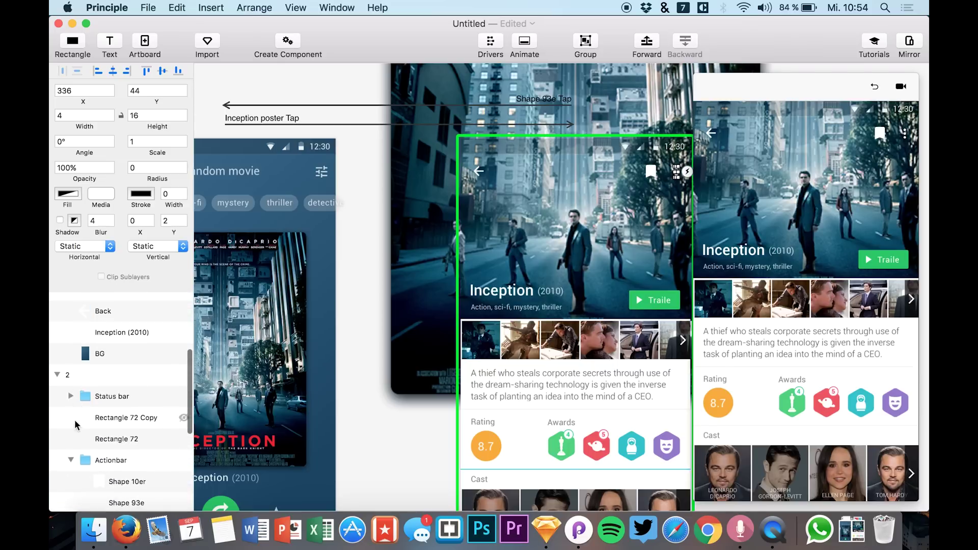
pyautogui.click(56, 375)
pyautogui.click(99, 478)
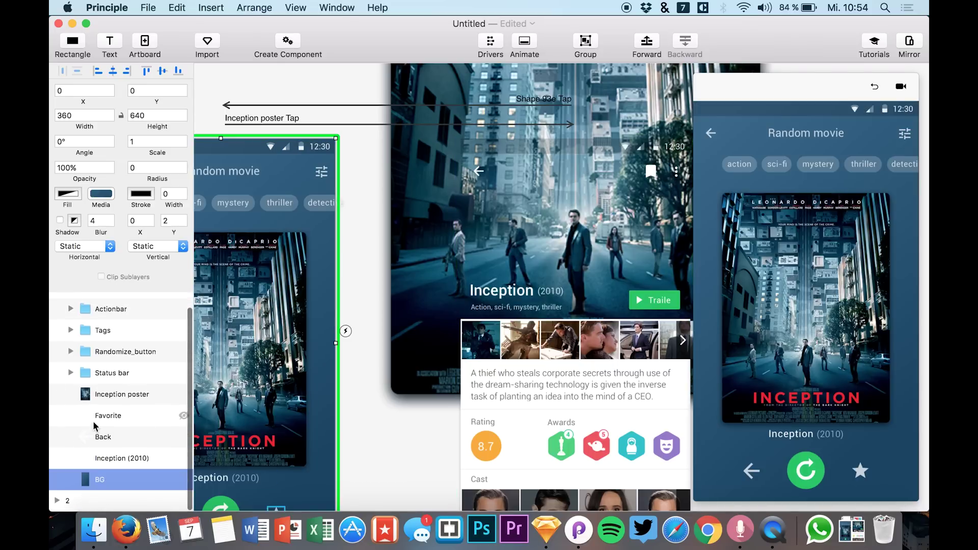
# - Rename the first artboard's background layer to BG 22
pyautogui.doubleClick(103, 480)
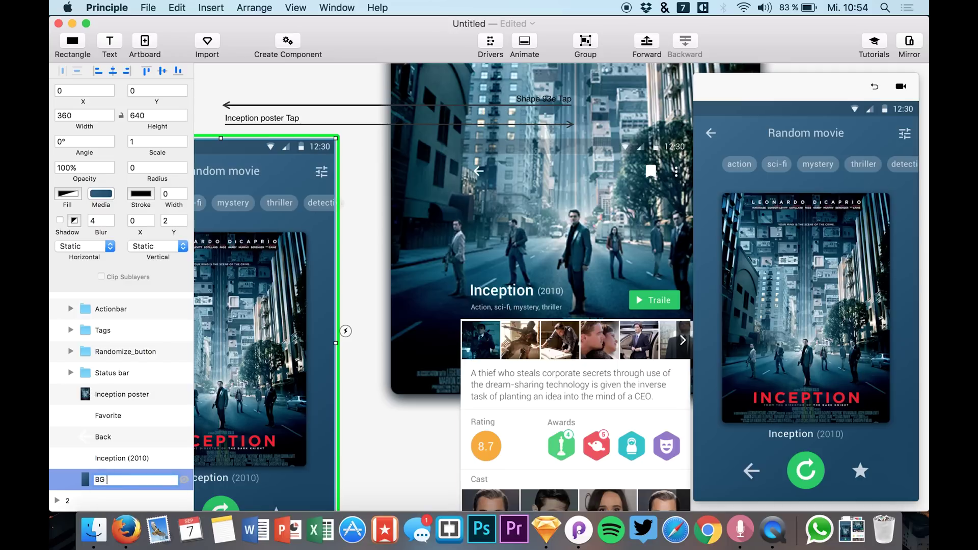
pyautogui.write('22')
pyautogui.press('Return')
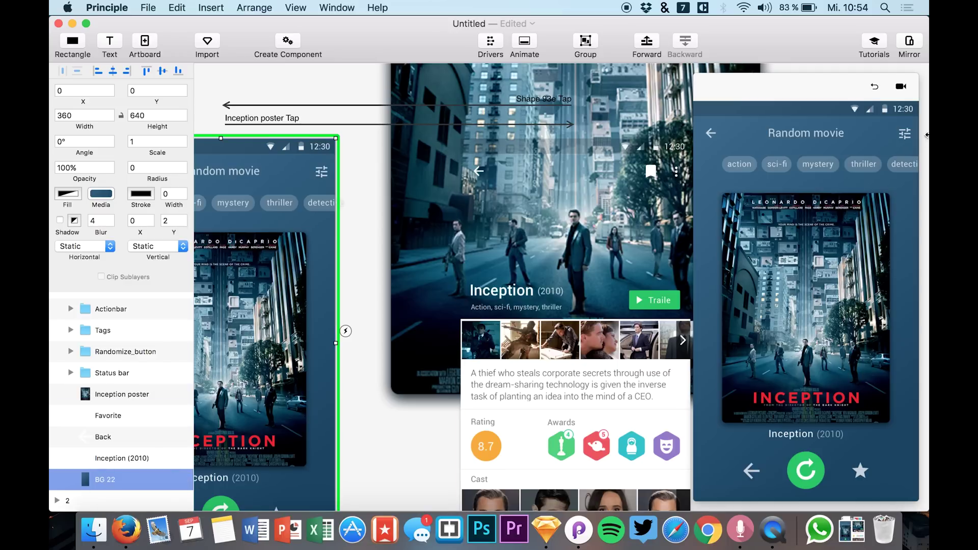
# - Replay the poster-tap transition to the Inception detail screen several times in the preview
pyautogui.click(828, 328)
pyautogui.click(828, 328)
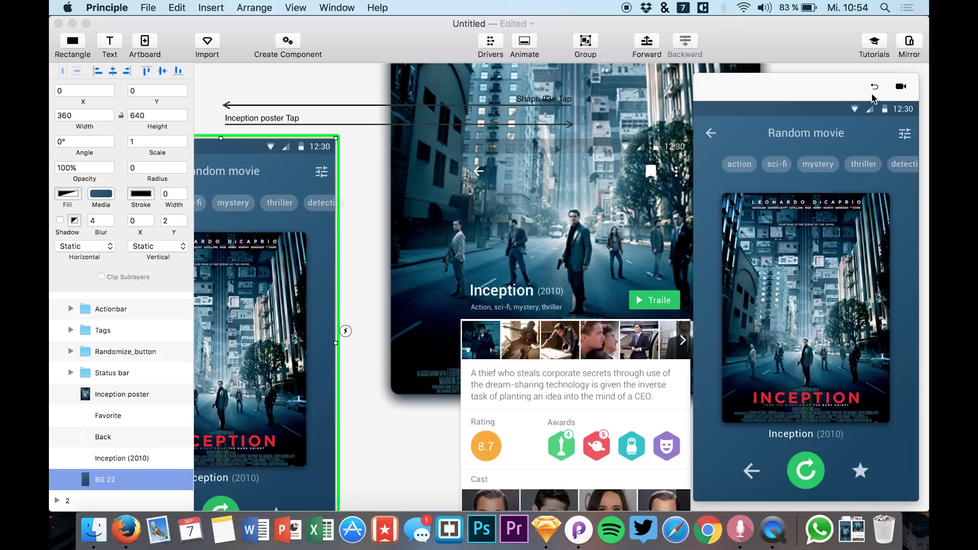
pyautogui.click(810, 324)
pyautogui.click(867, 88)
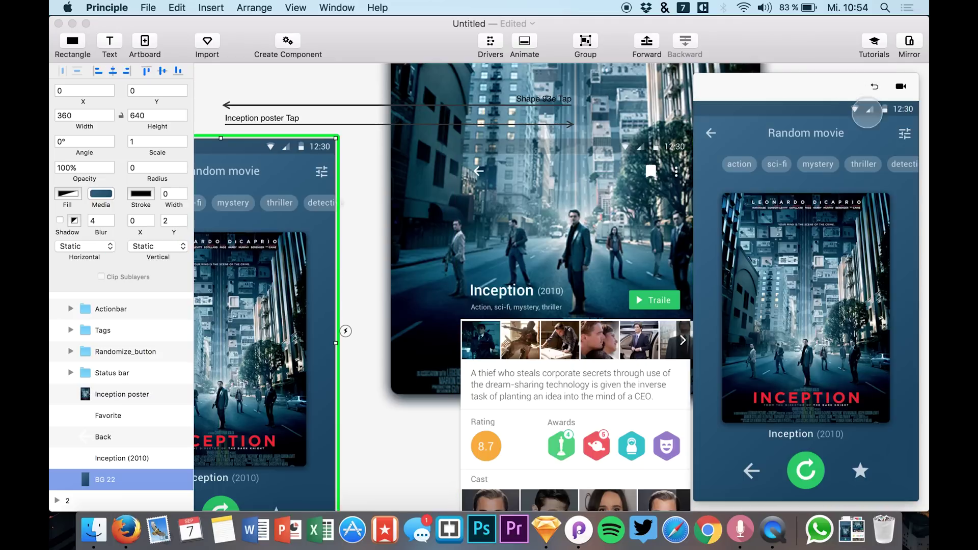
pyautogui.click(806, 275)
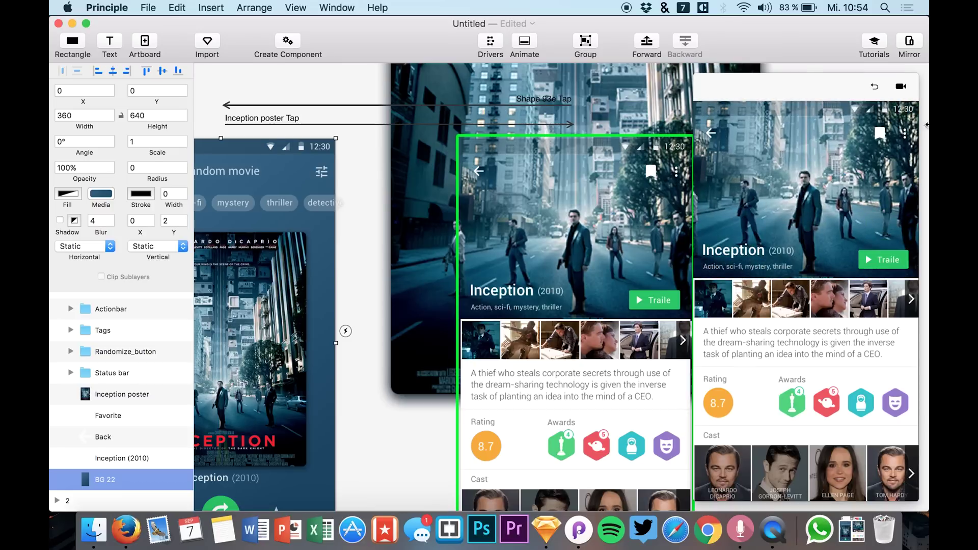
pyautogui.click(873, 88)
pyautogui.click(790, 242)
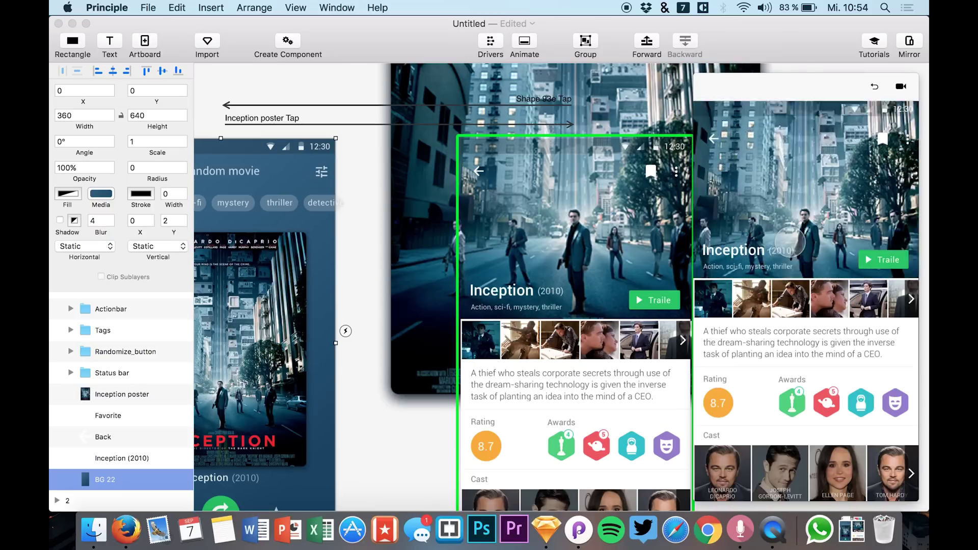
pyautogui.click(873, 88)
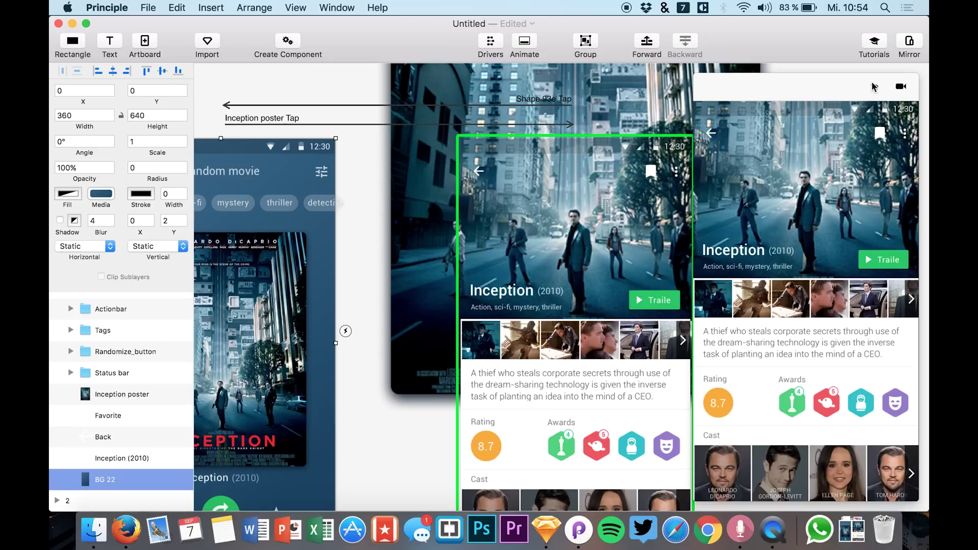
# - Rename the first artboard's Actionbar group to Actionbar 2
pyautogui.hscroll(-5, 255, 306)
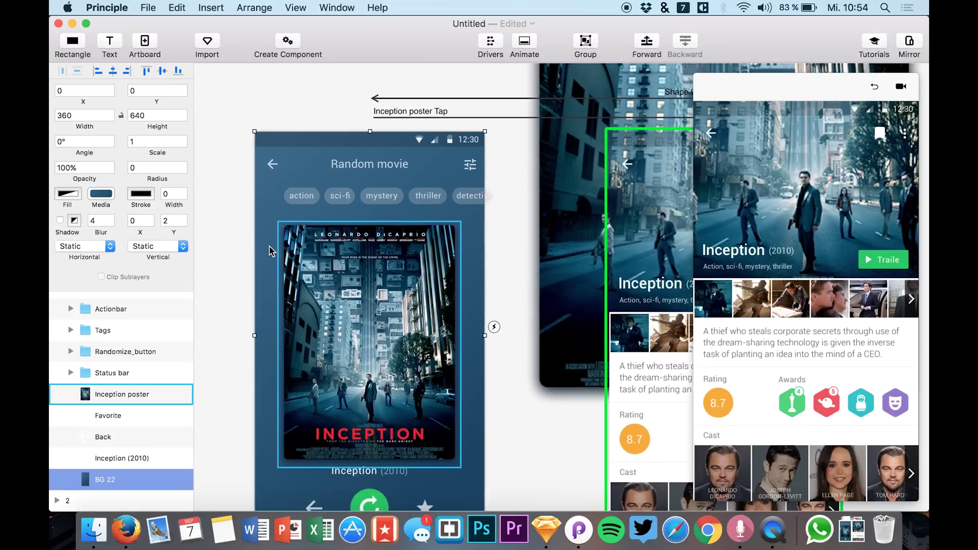
pyautogui.click(271, 165)
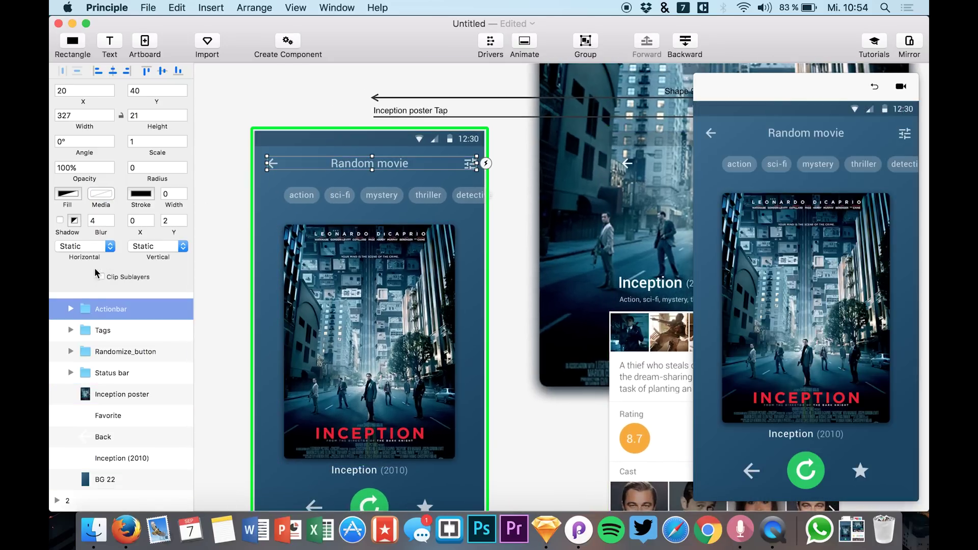
pyautogui.click(71, 309)
pyautogui.click(70, 309)
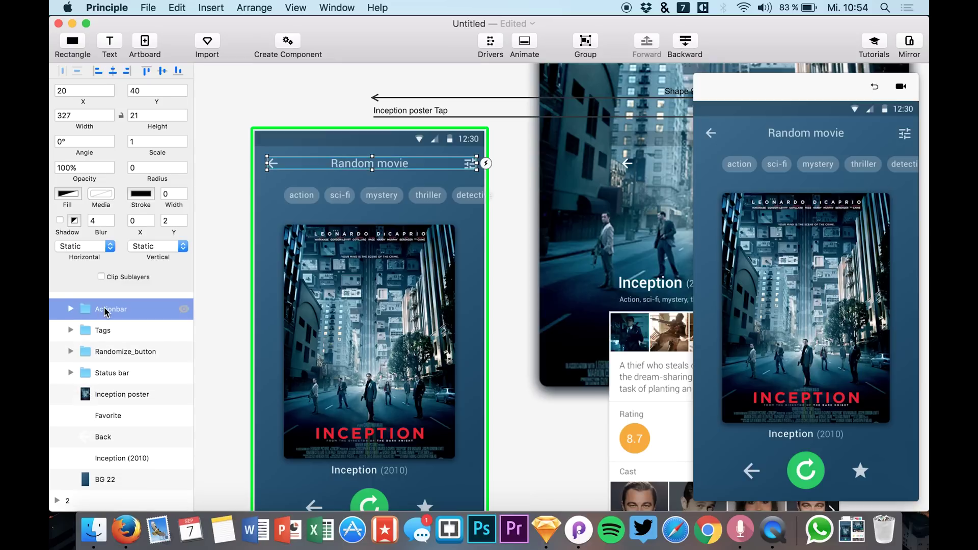
pyautogui.doubleClick(131, 310)
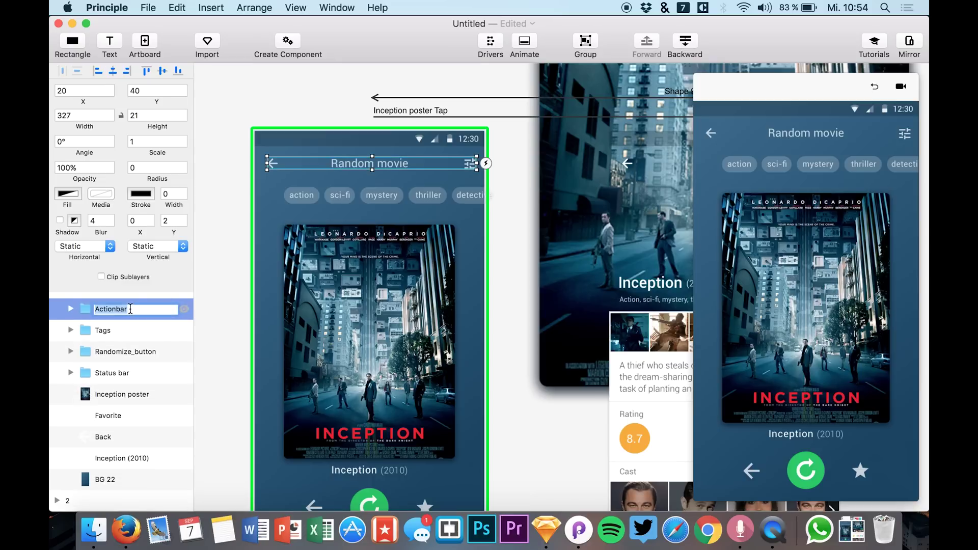
pyautogui.press('Return')
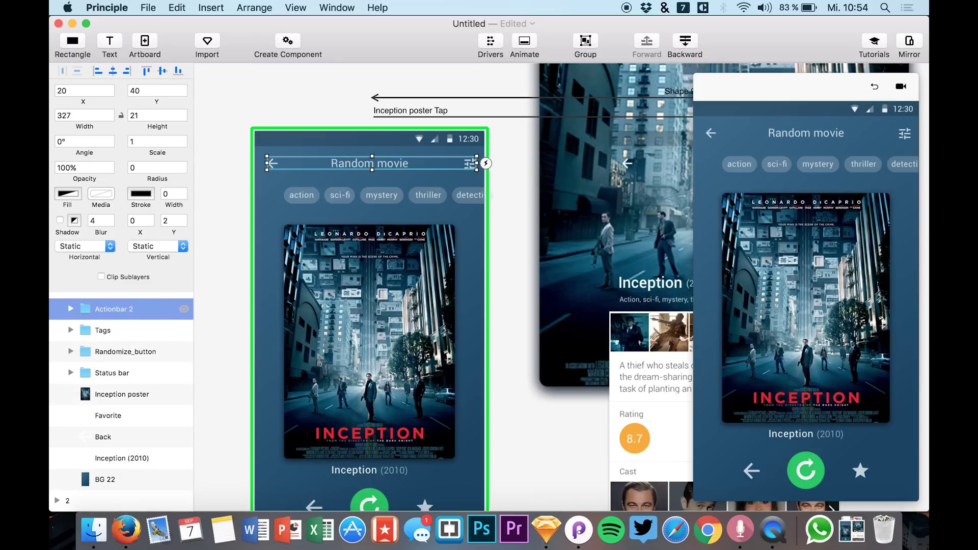
# - Tap the poster in the preview to play the detail transition, resetting between tries
pyautogui.click(887, 83)
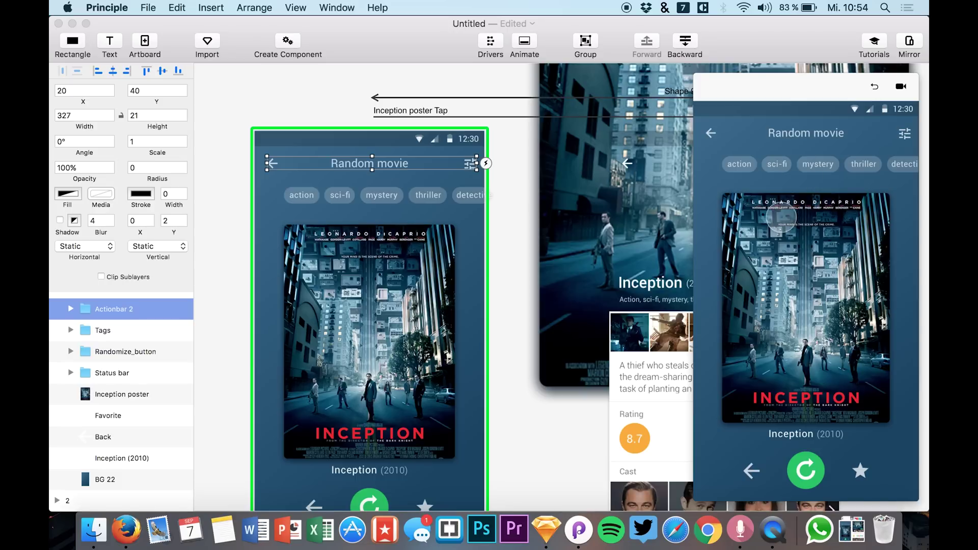
pyautogui.click(810, 317)
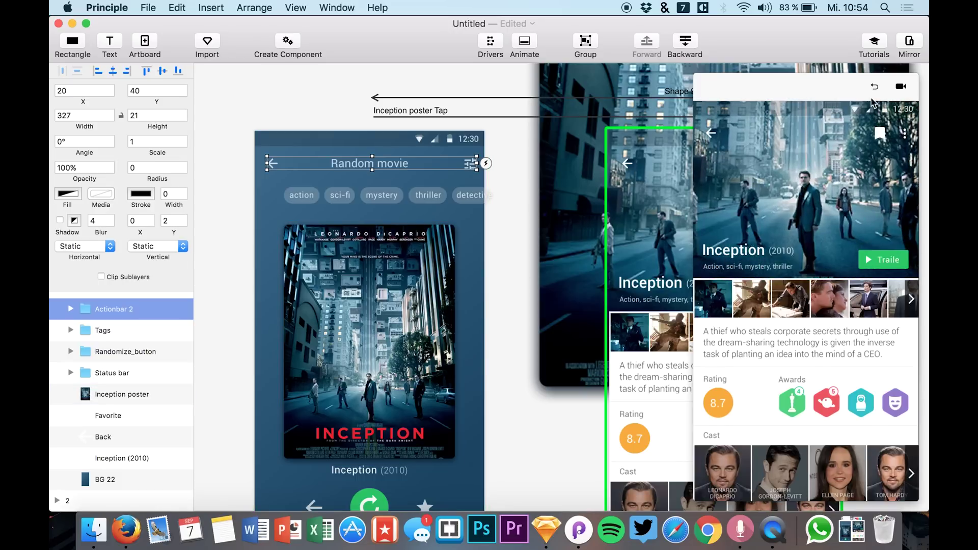
pyautogui.click(874, 86)
pyautogui.click(804, 266)
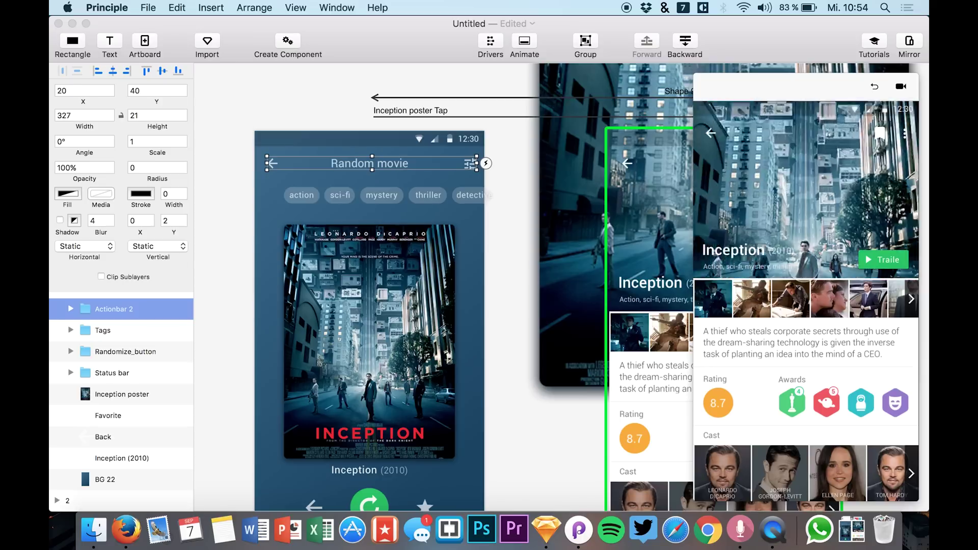
pyautogui.click(874, 85)
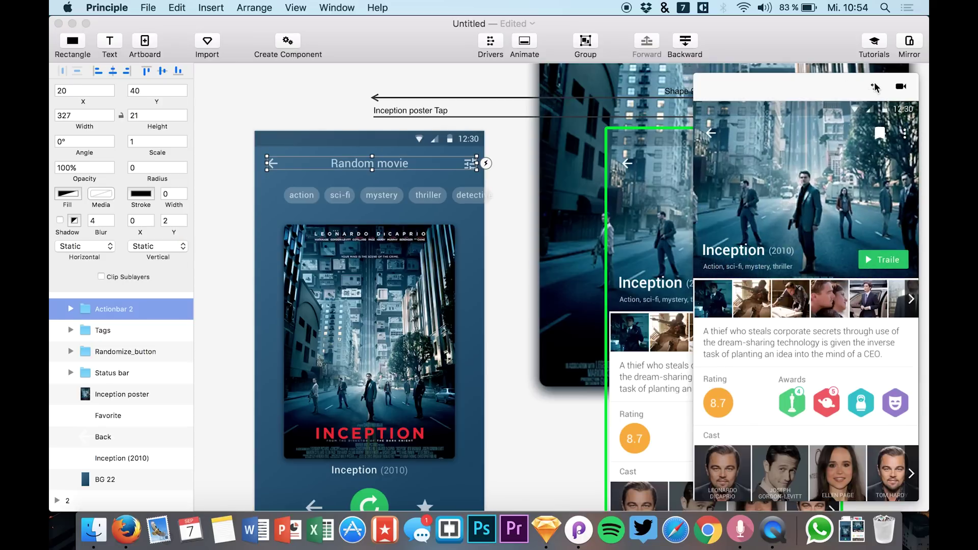
pyautogui.click(874, 86)
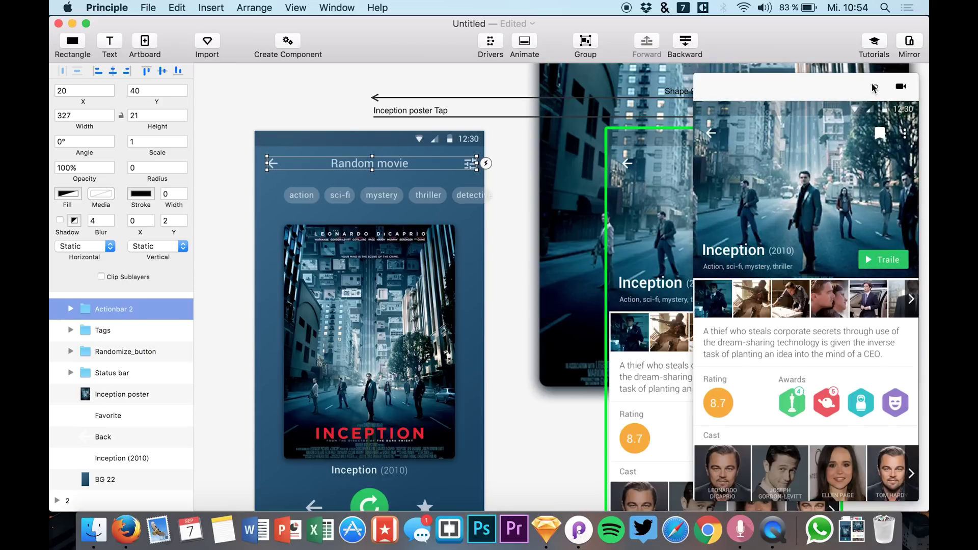
pyautogui.click(875, 86)
pyautogui.click(763, 334)
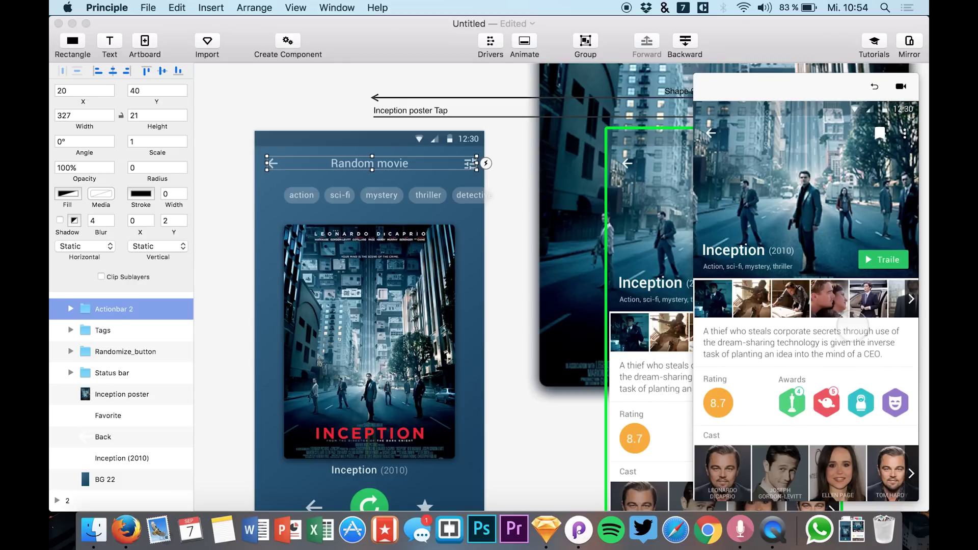
# - Restart from the Random movie screen and replay the poster transition twice more
pyautogui.click(898, 89)
pyautogui.click(874, 87)
pyautogui.click(833, 259)
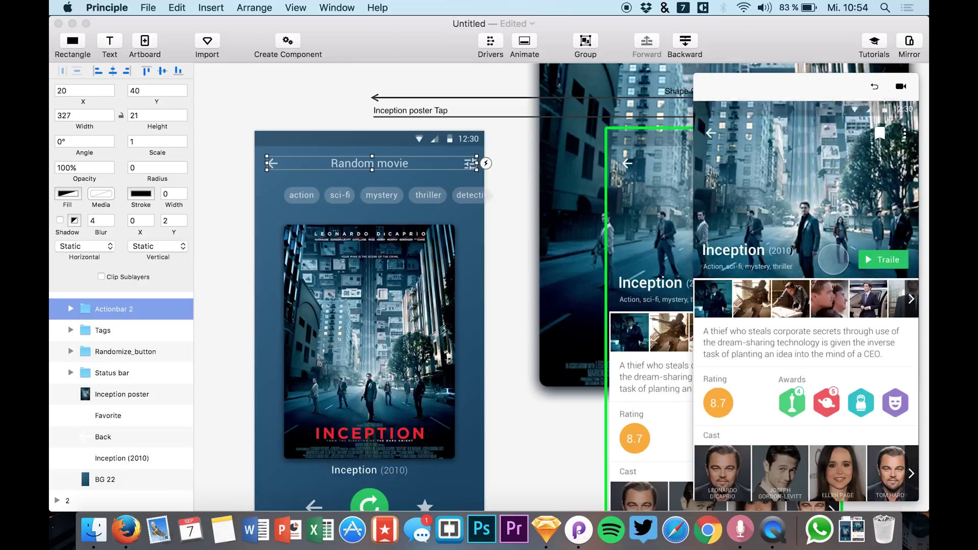
pyautogui.click(873, 87)
pyautogui.click(807, 284)
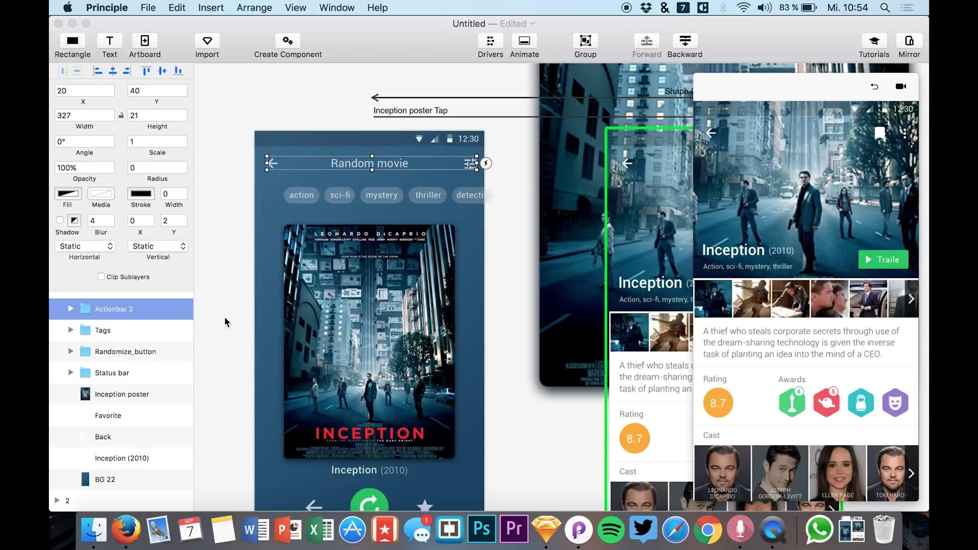
pyautogui.scroll(3, 71, 368)
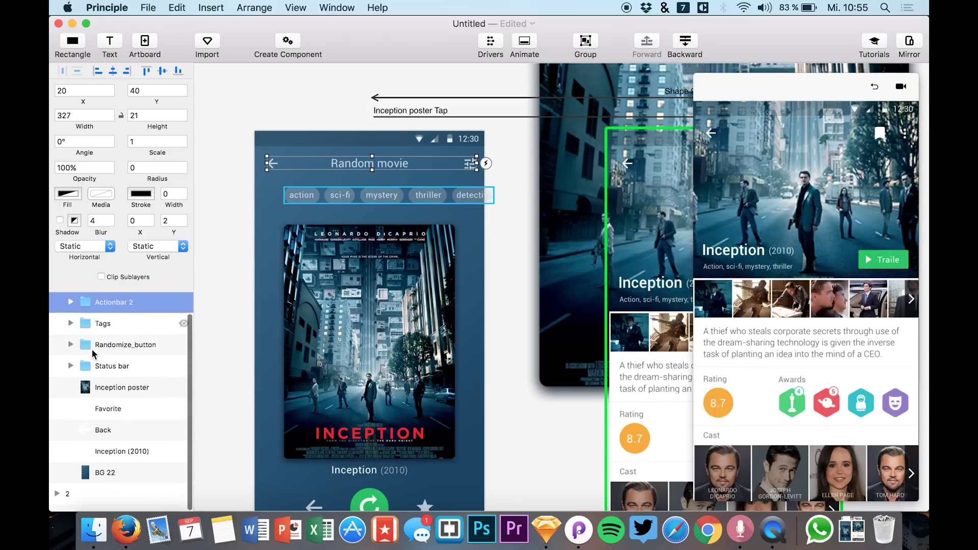
# - Copy all of artboard 1's layers and paste them into artboard 2 at the Status bar row
pyautogui.press('super+a')
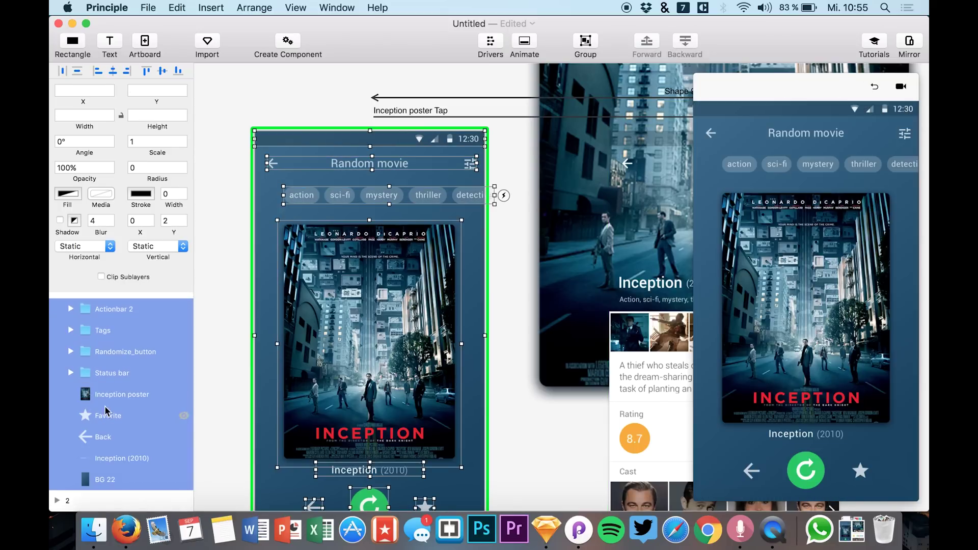
pyautogui.scroll(2, 102, 387)
pyautogui.click(56, 303)
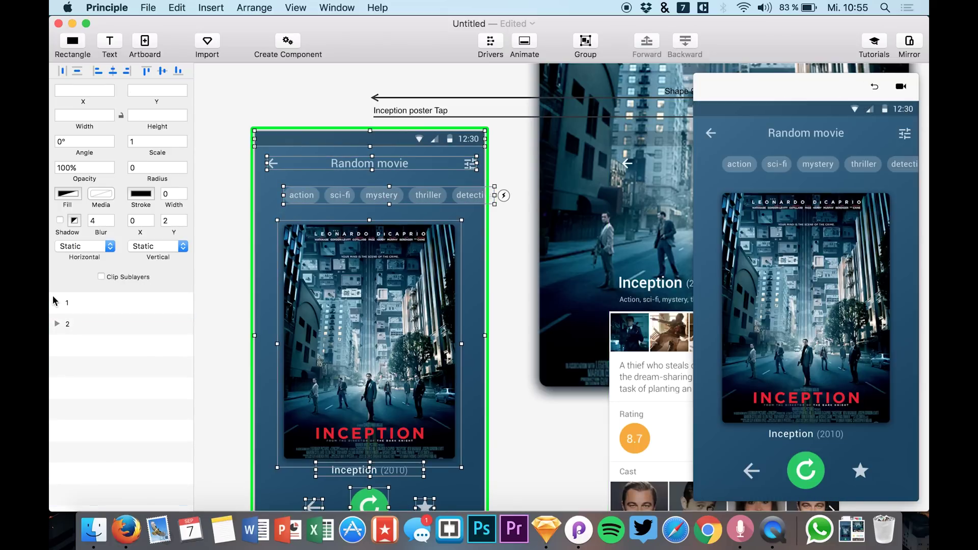
pyautogui.click(62, 324)
pyautogui.click(57, 324)
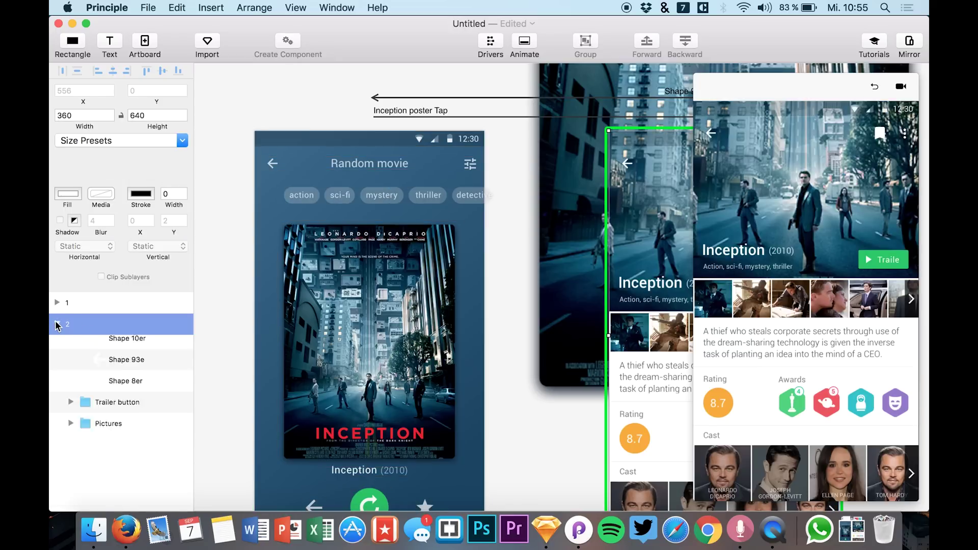
pyautogui.click(107, 351)
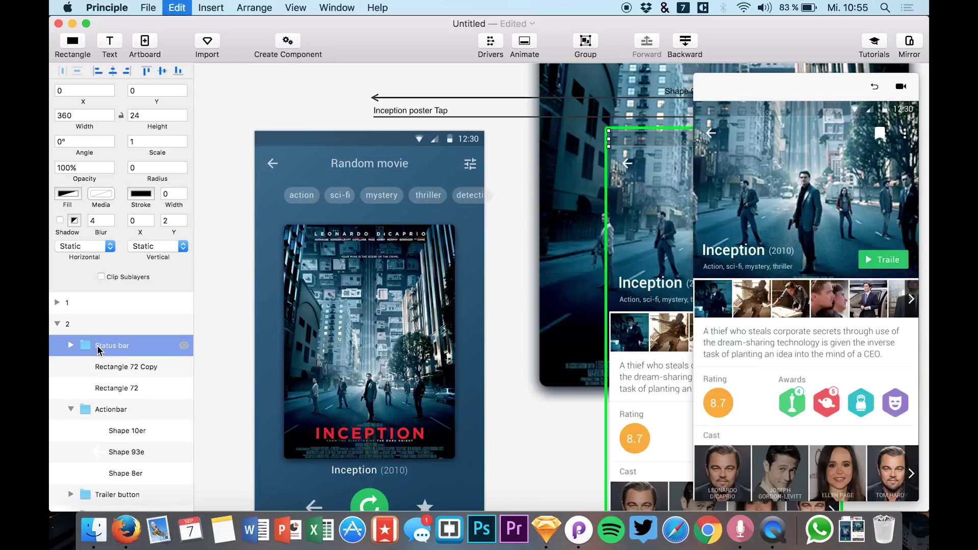
pyautogui.press('super+v')
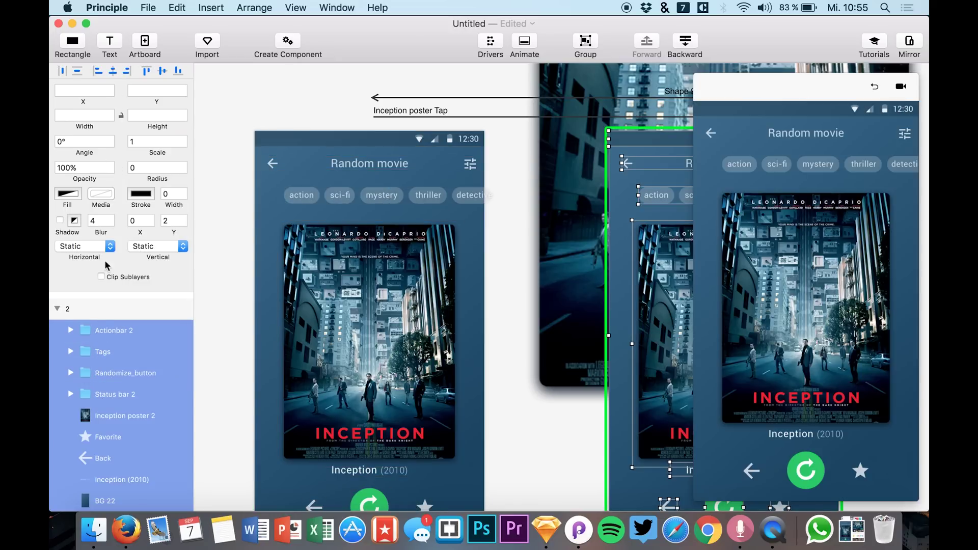
# - Group the pasted layers, name the group back, and move it down between Awards and Cast
pyautogui.press('super+g')
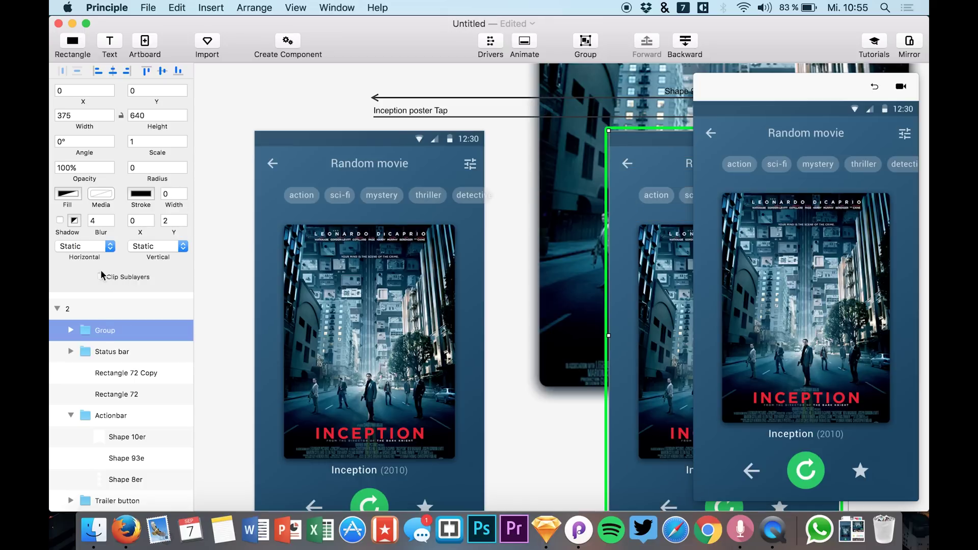
pyautogui.doubleClick(104, 331)
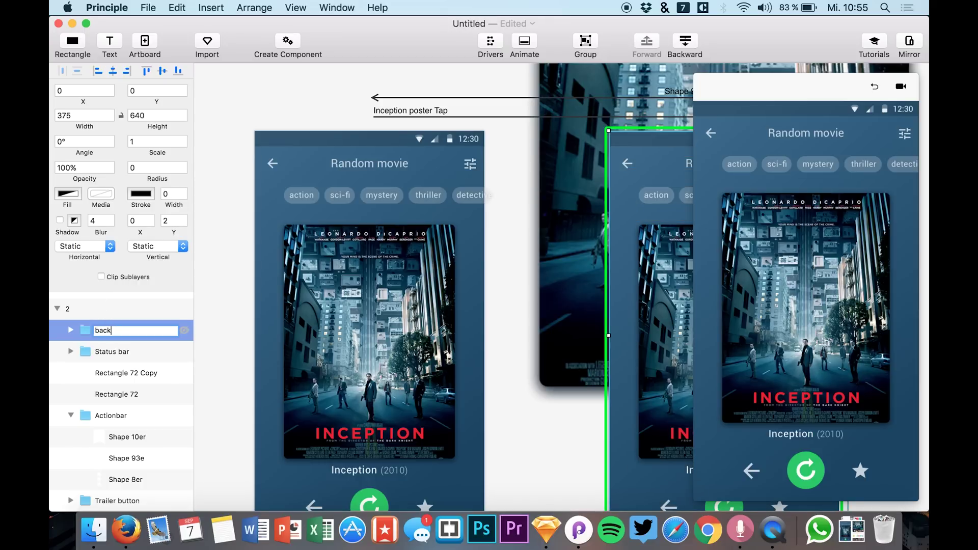
pyautogui.click(71, 415)
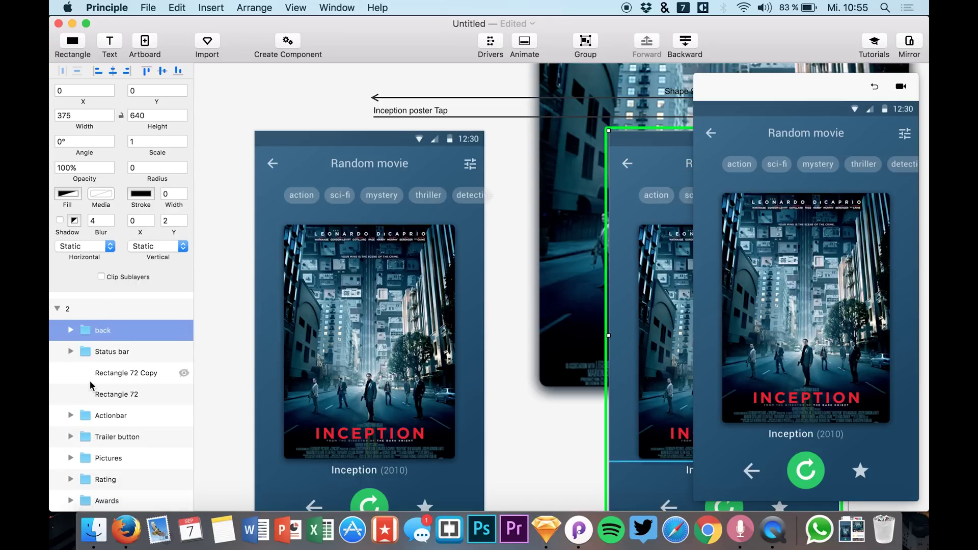
pyautogui.scroll(-2, 102, 366)
pyautogui.moveTo(104, 301); pyautogui.dragTo(60, 326)
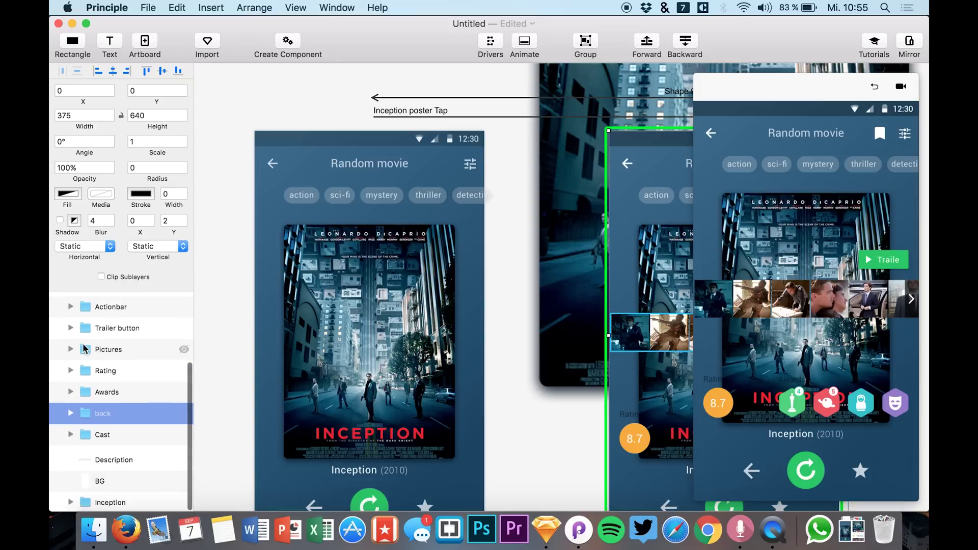
# - Move the back group below Inception at the bottom of the stack, then replay the poster transition
pyautogui.moveTo(89, 412); pyautogui.dragTo(61, 489)
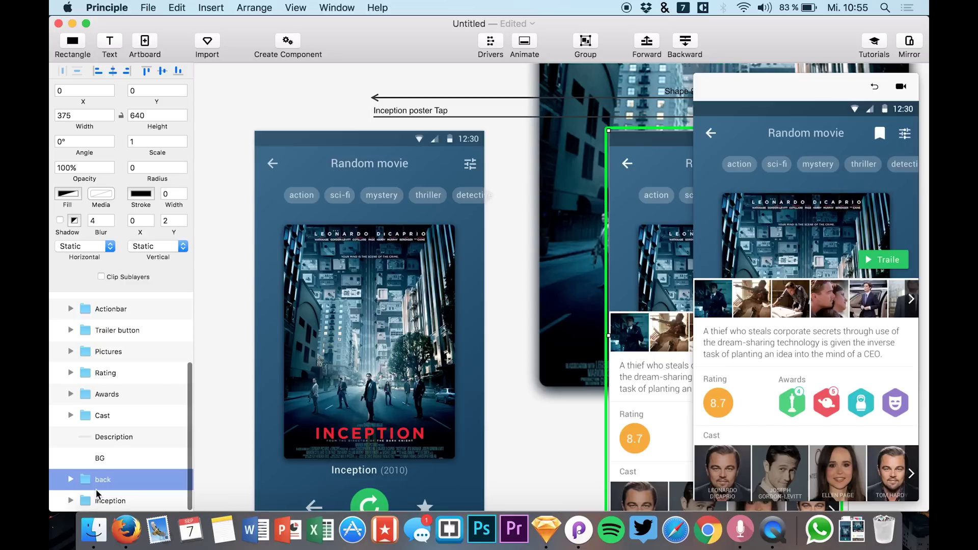
pyautogui.moveTo(95, 489); pyautogui.dragTo(77, 511)
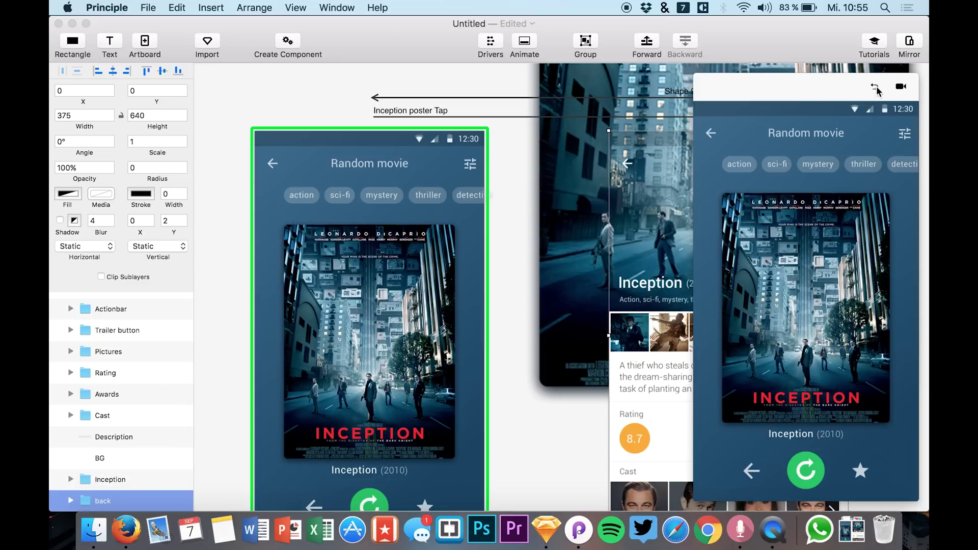
pyautogui.click(848, 332)
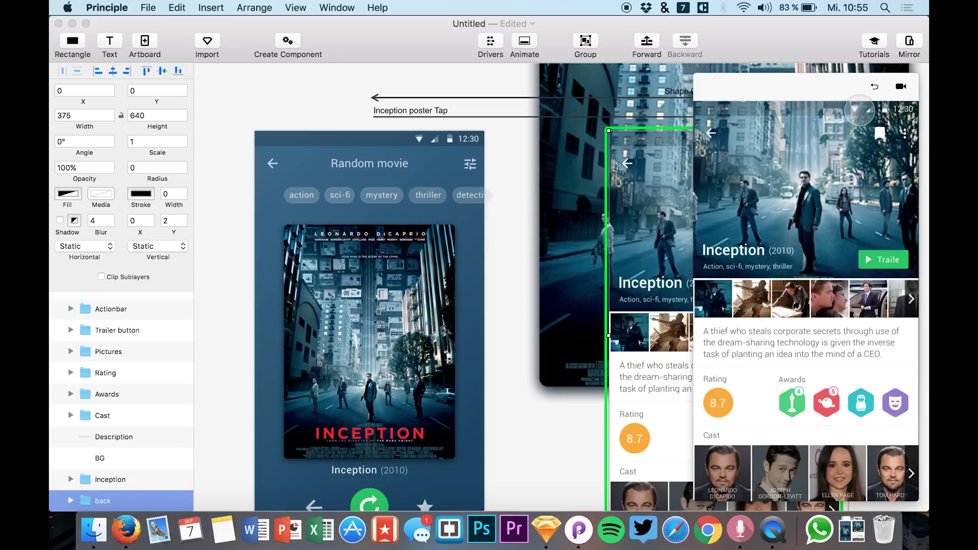
pyautogui.click(872, 87)
pyautogui.click(869, 88)
pyautogui.click(802, 298)
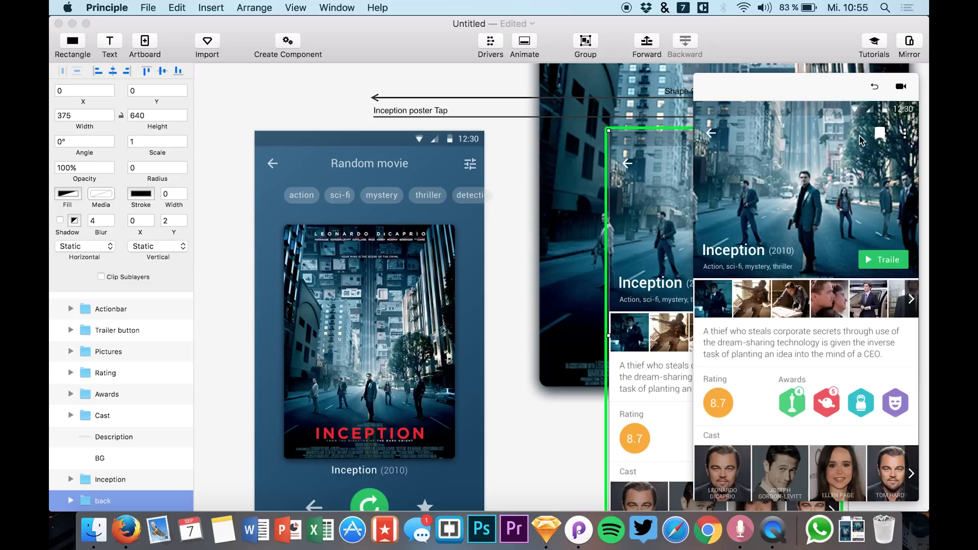
pyautogui.click(875, 88)
pyautogui.click(805, 334)
pyautogui.click(874, 86)
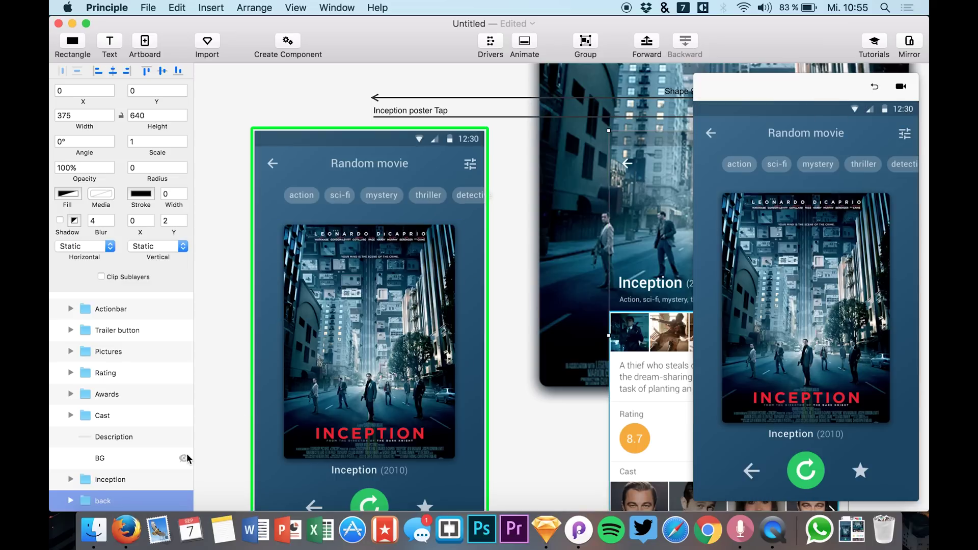
pyautogui.hscroll(5, 512, 297)
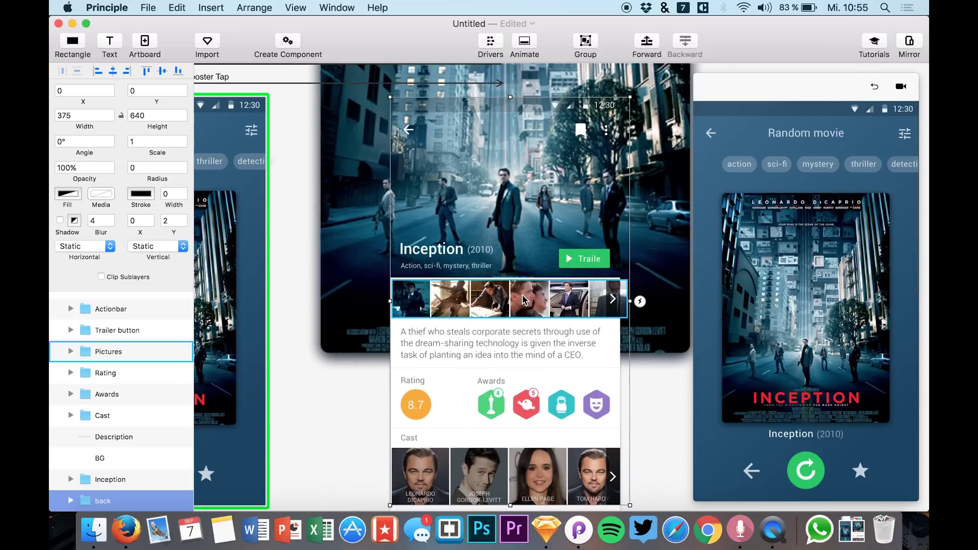
pyautogui.click(504, 305)
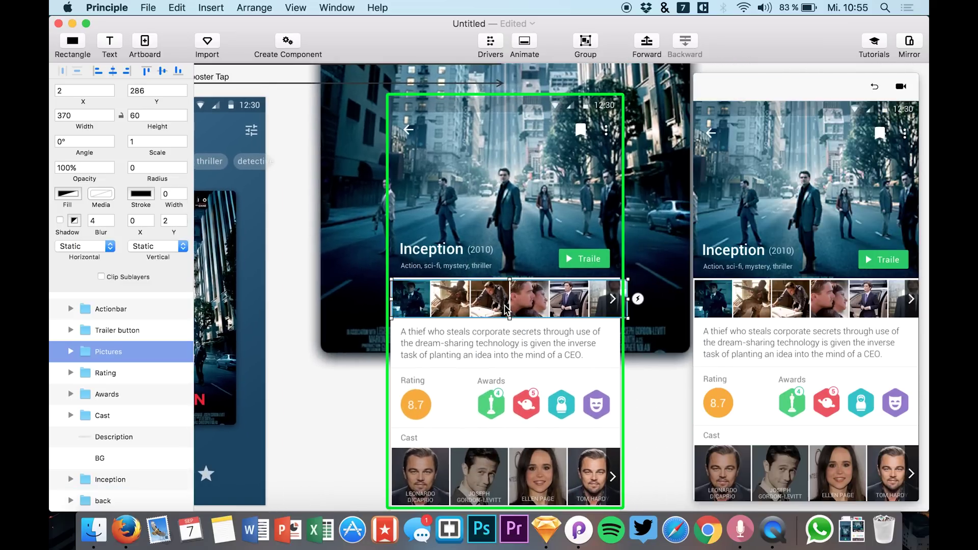
pyautogui.click(110, 414)
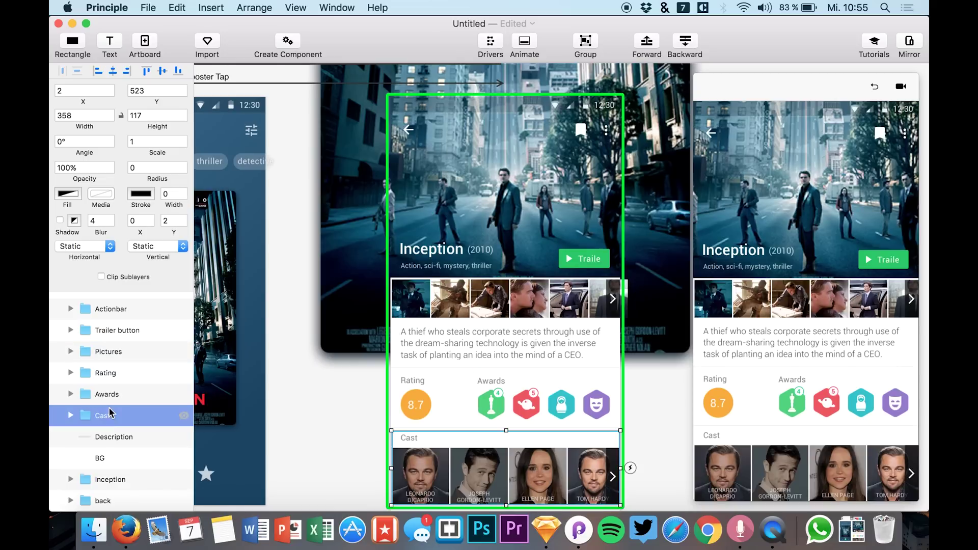
pyautogui.click(105, 458)
pyautogui.scroll(2, 109, 410)
pyautogui.scroll(-3, 109, 410)
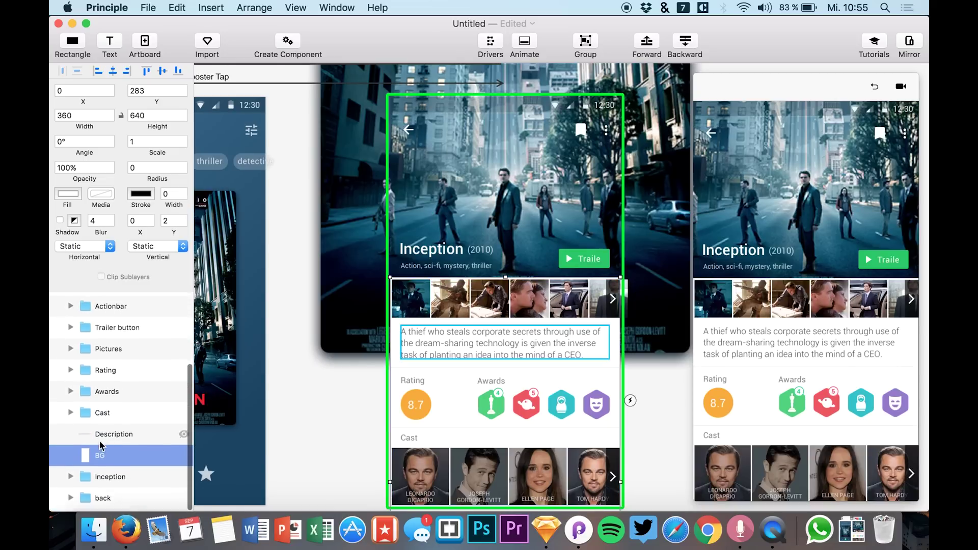
pyautogui.scroll(4, 96, 331)
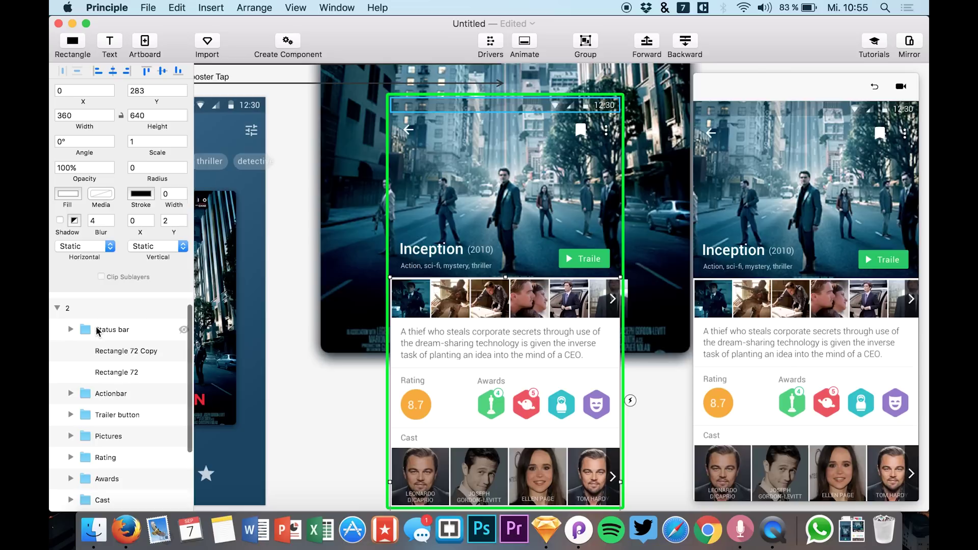
# - Copy artboard 2's detail layers, except the Actionbar, and paste them at Actionbar 2 in artboard 1
pyautogui.keyDown('shift'); pyautogui.click(103, 355); pyautogui.keyUp('shift')
pyautogui.scroll(-2, 103, 352)
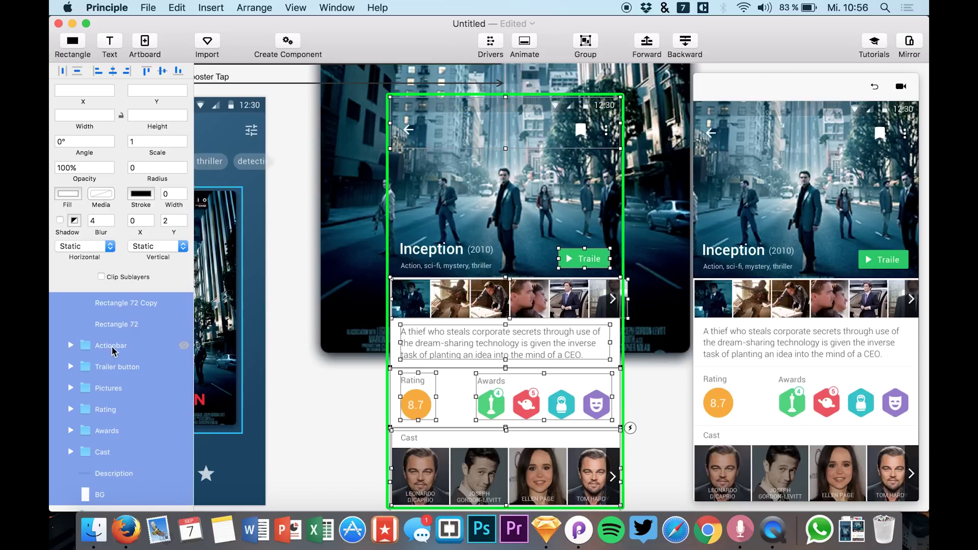
pyautogui.scroll(-2, 109, 349)
pyautogui.keyDown('super'); pyautogui.click(136, 337); pyautogui.keyUp('super')
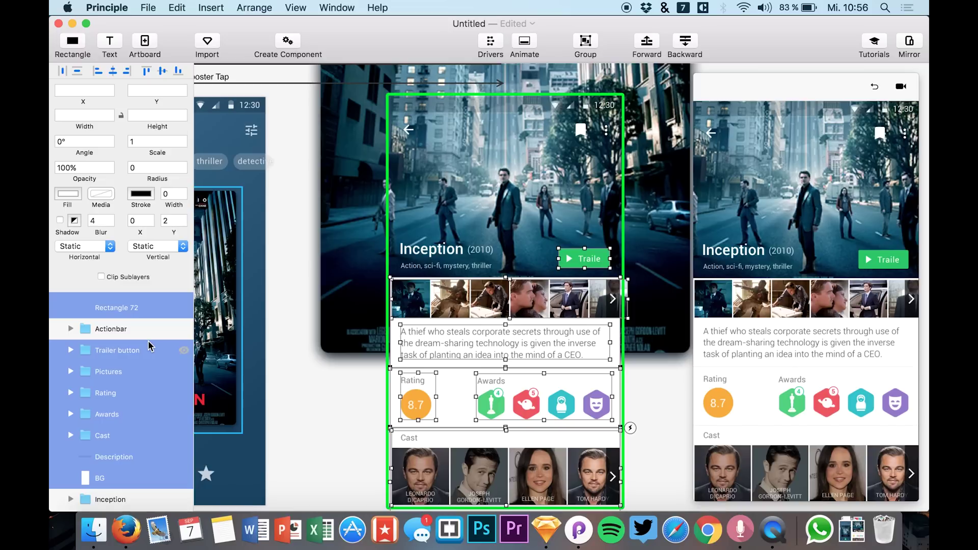
pyautogui.scroll(3, 148, 340)
pyautogui.click(56, 323)
pyautogui.click(58, 303)
pyautogui.click(101, 324)
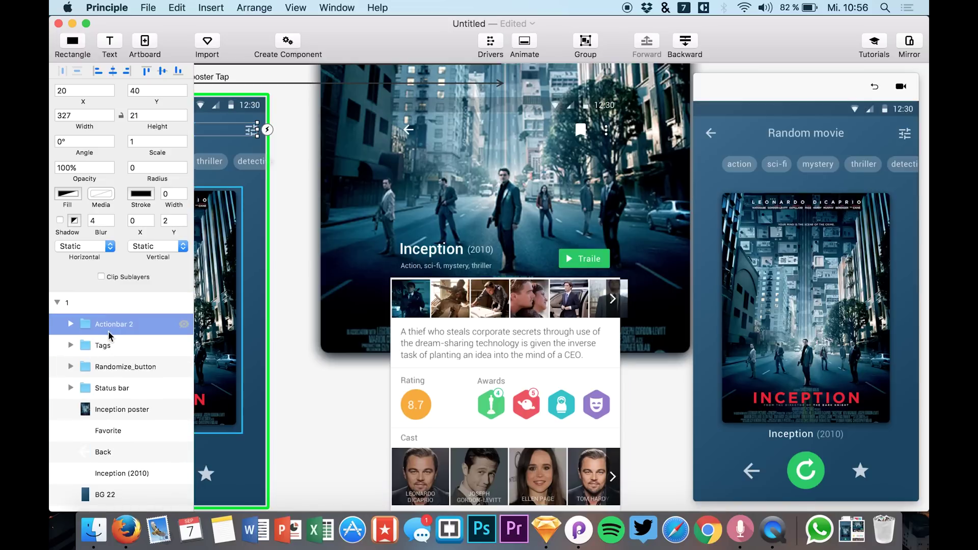
pyautogui.press('super+v')
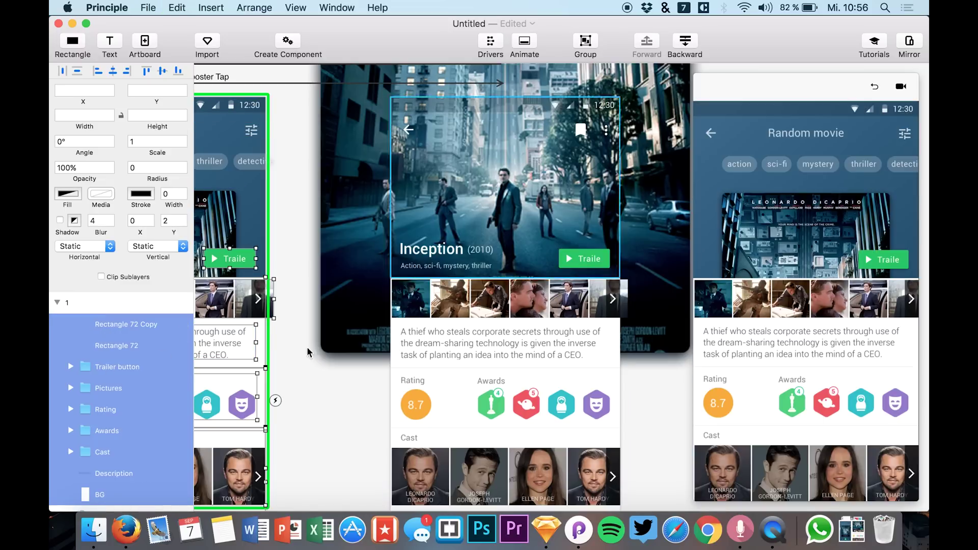
pyautogui.scroll(-5, 306, 347)
pyautogui.hscroll(-5, 307, 346)
# - Group the pasted detail layers, name the group layer, and move it down to Y 651
pyautogui.press('super+g')
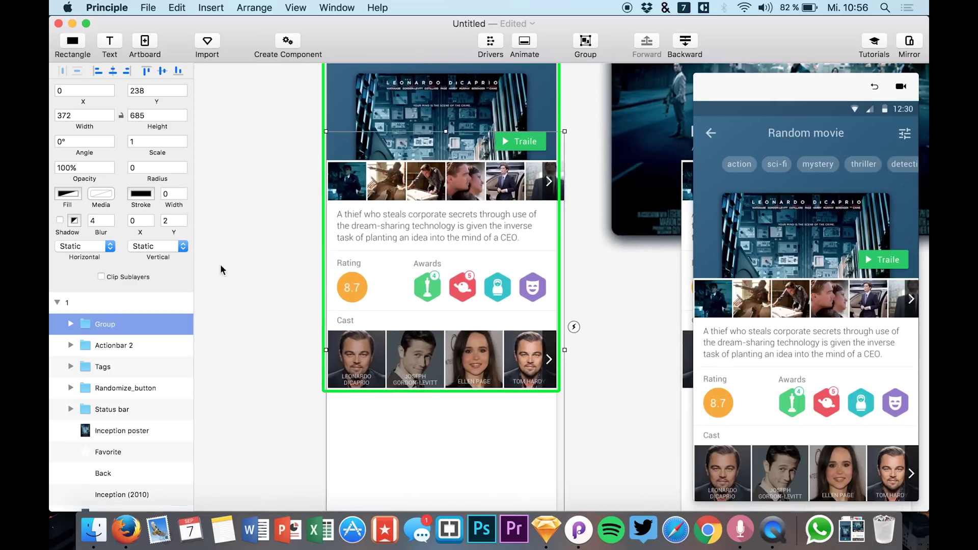
pyautogui.doubleClick(105, 326)
pyautogui.moveTo(154, 101); pyautogui.dragTo(449, 135)
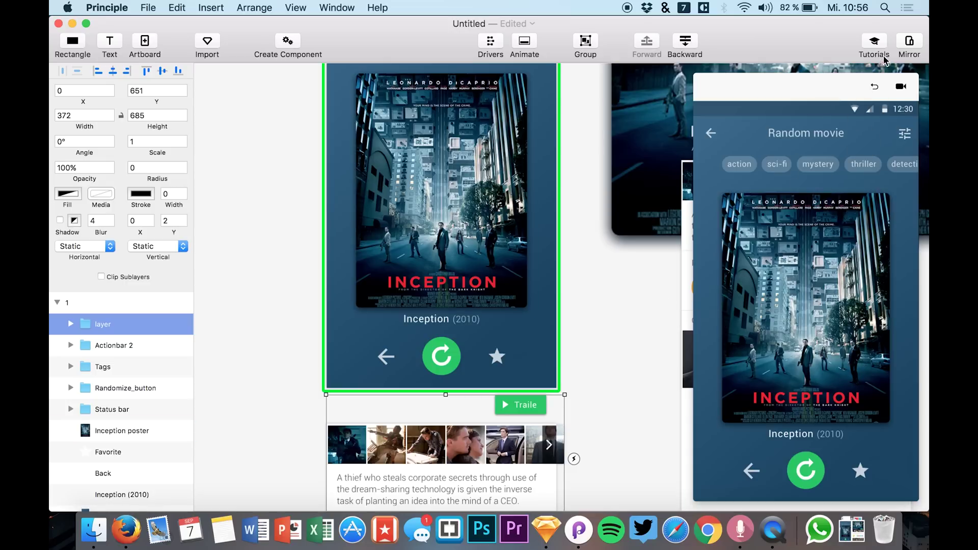
# - Tap the Inception poster in the preview to play the detail transition, resetting between tries
pyautogui.click(788, 275)
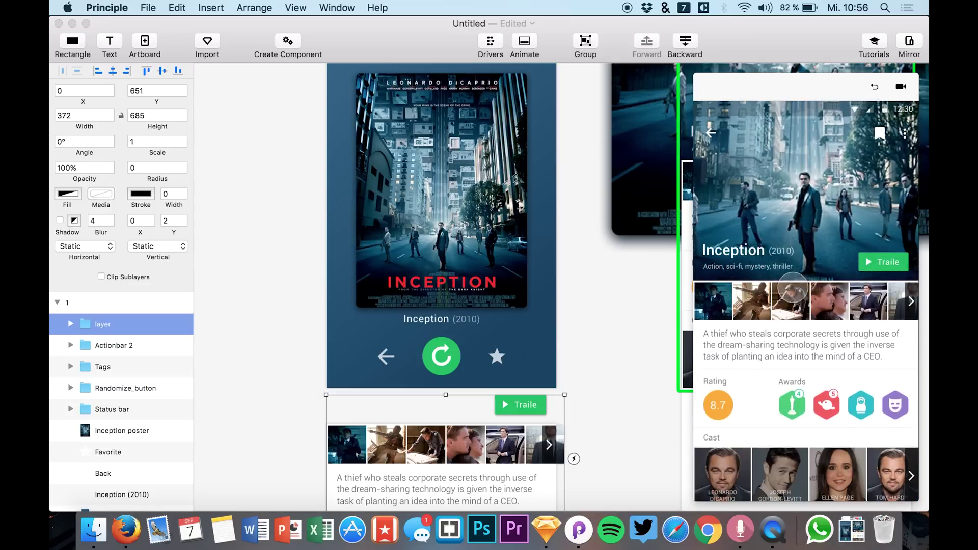
pyautogui.click(875, 87)
pyautogui.click(746, 258)
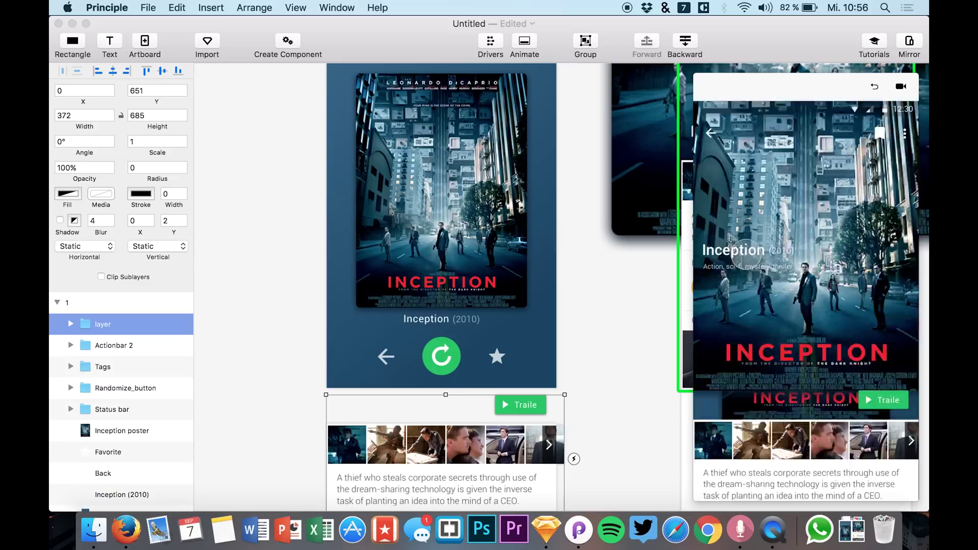
pyautogui.click(875, 87)
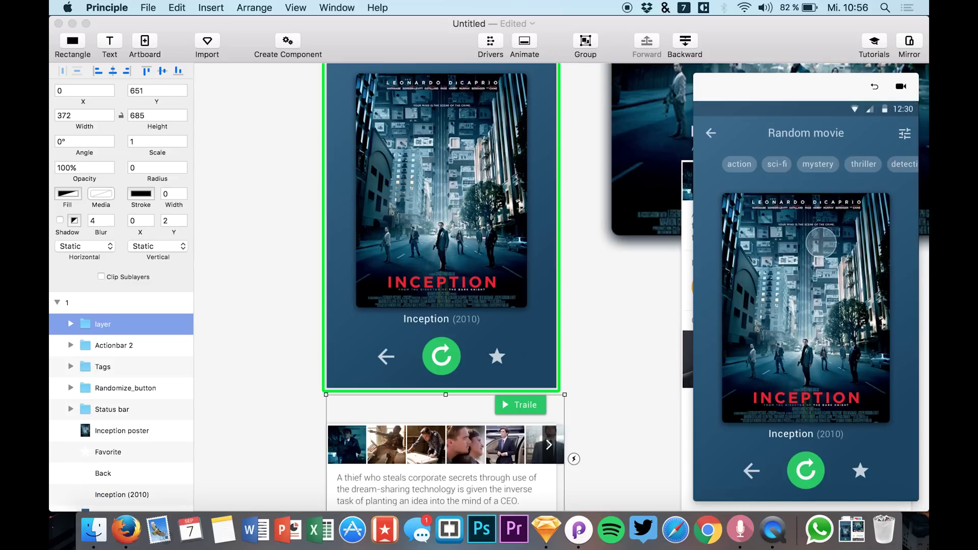
pyautogui.click(874, 88)
pyautogui.click(815, 287)
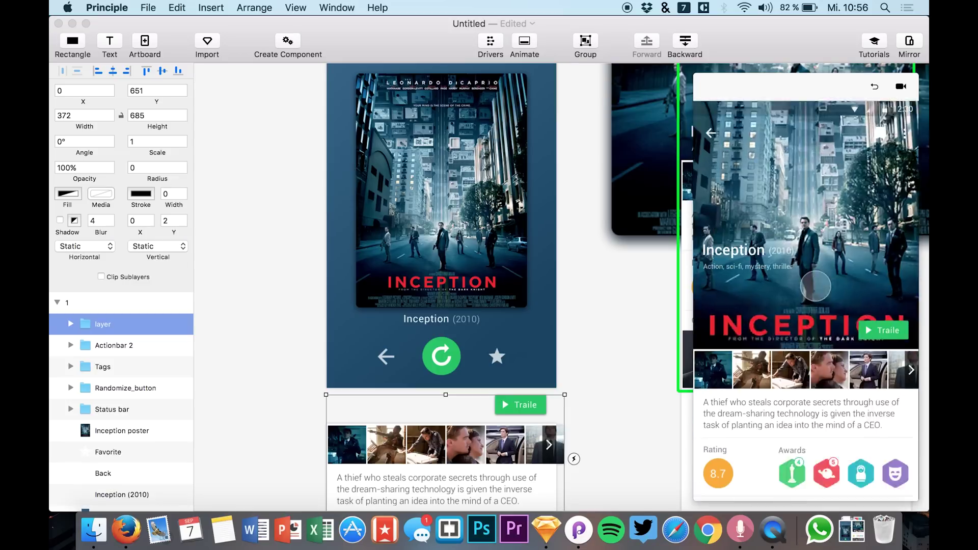
pyautogui.click(874, 87)
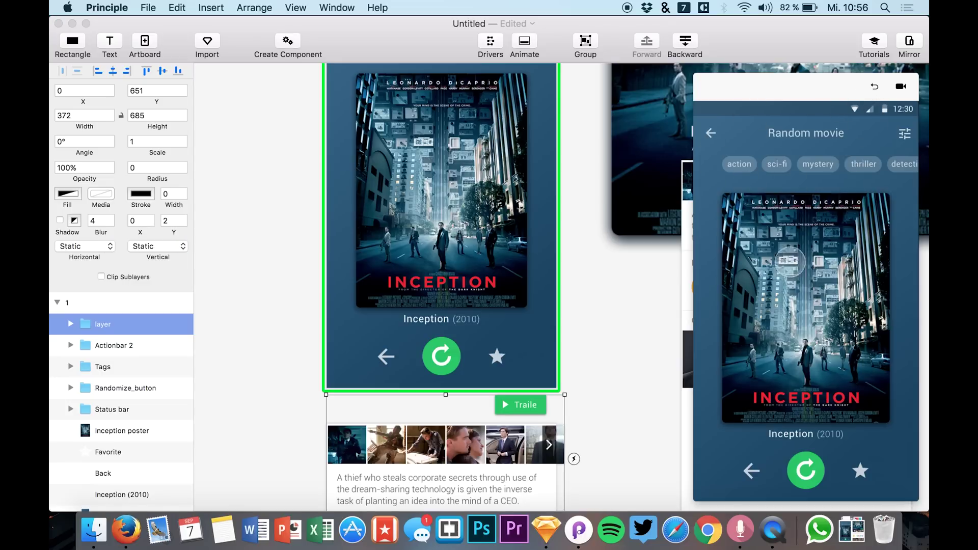
# - Replay the poster-to-detail expansion a few more times to check the animation
pyautogui.click(875, 88)
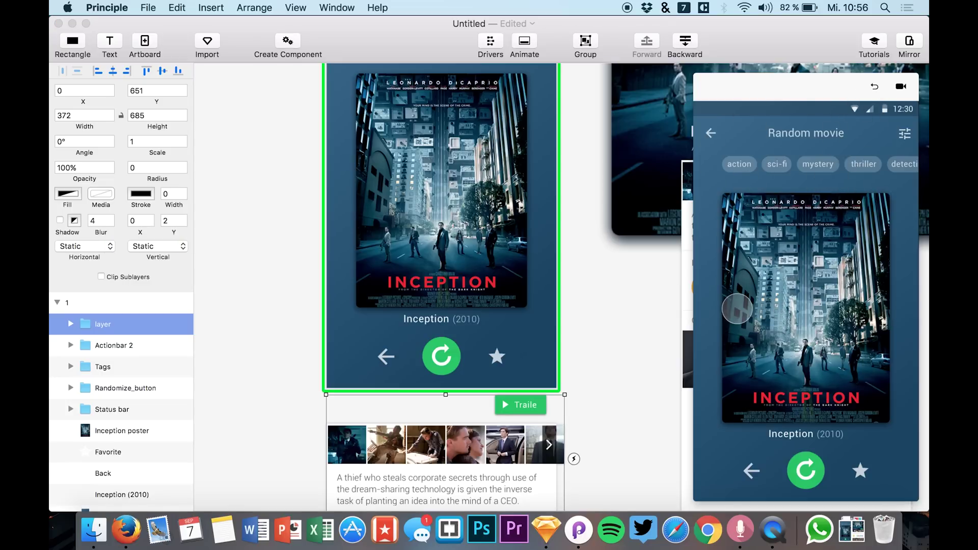
pyautogui.click(737, 309)
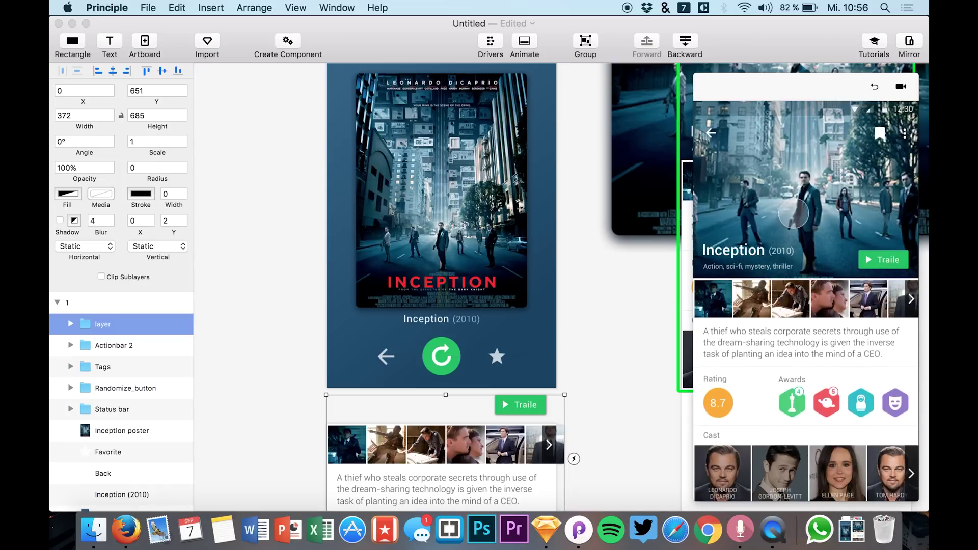
pyautogui.click(874, 87)
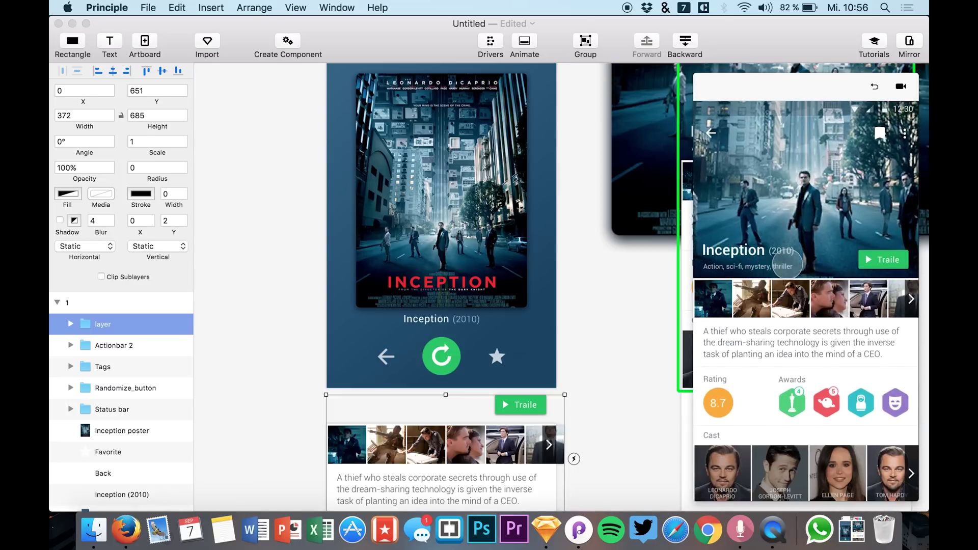
pyautogui.click(875, 86)
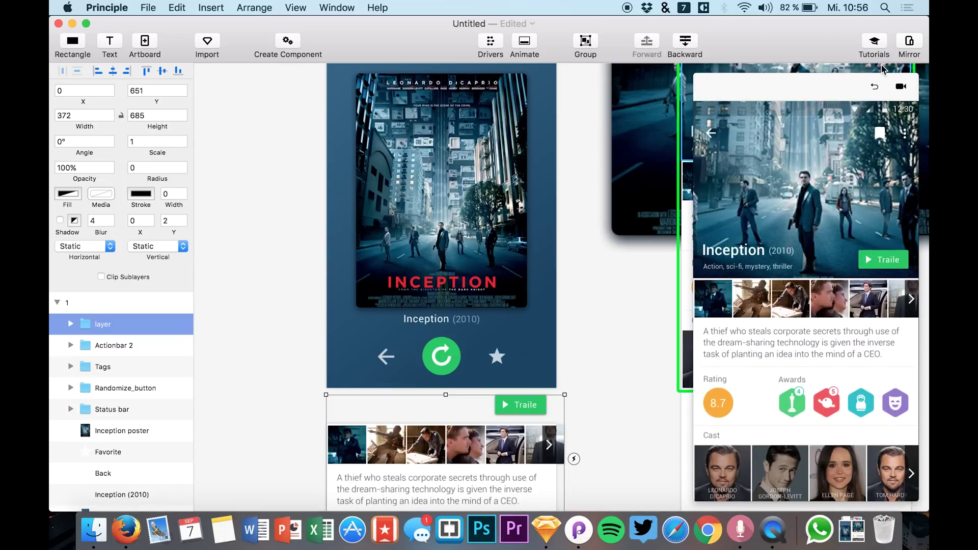
pyautogui.click(874, 88)
pyautogui.click(824, 264)
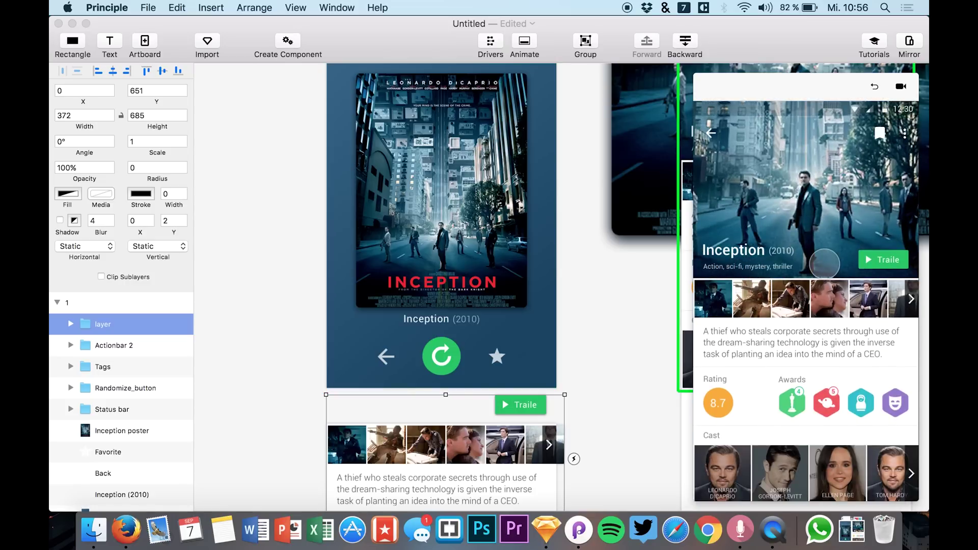
# - Restart the prototype from the first screen and tap the Inception poster once more
pyautogui.click(571, 252)
pyautogui.hscroll(10, 513, 271)
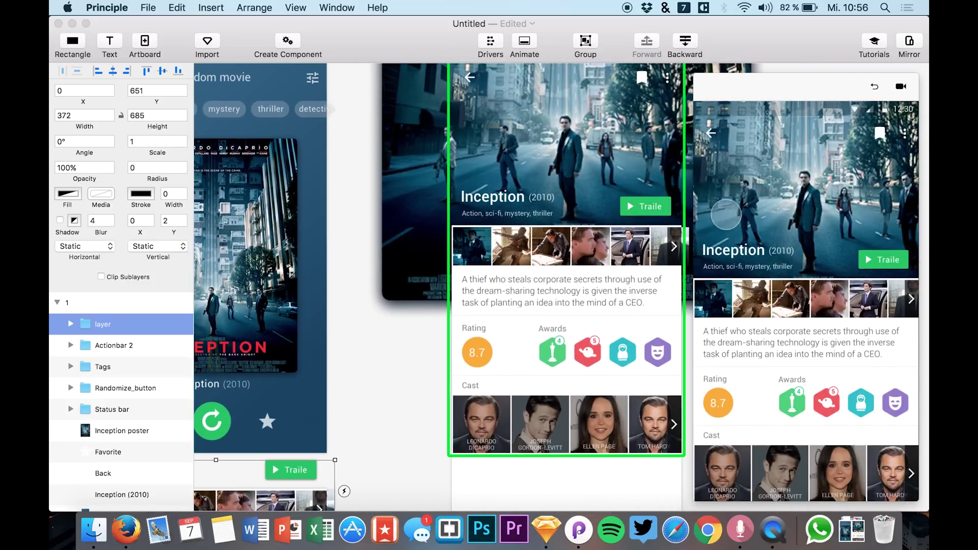
pyautogui.scroll(-10, 479, 257)
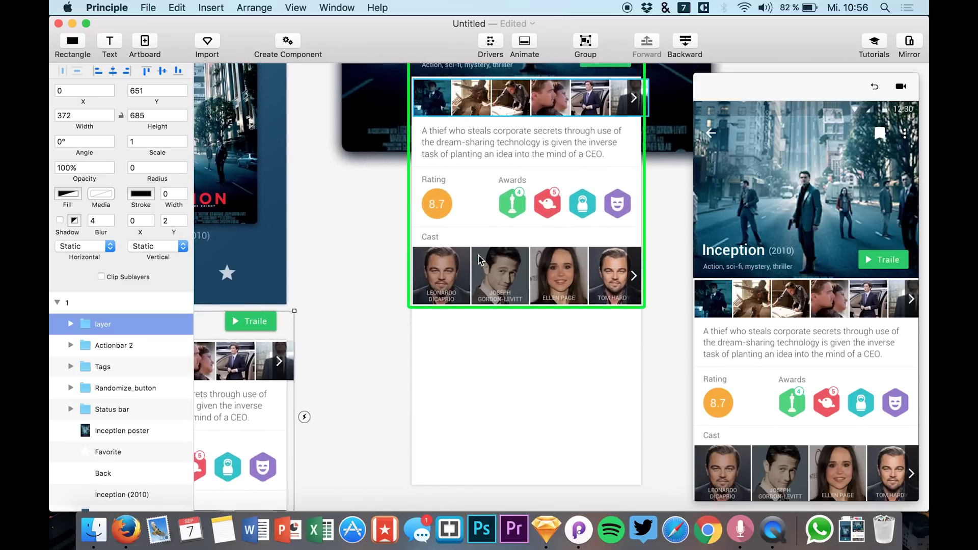
pyautogui.scroll(6, 455, 417)
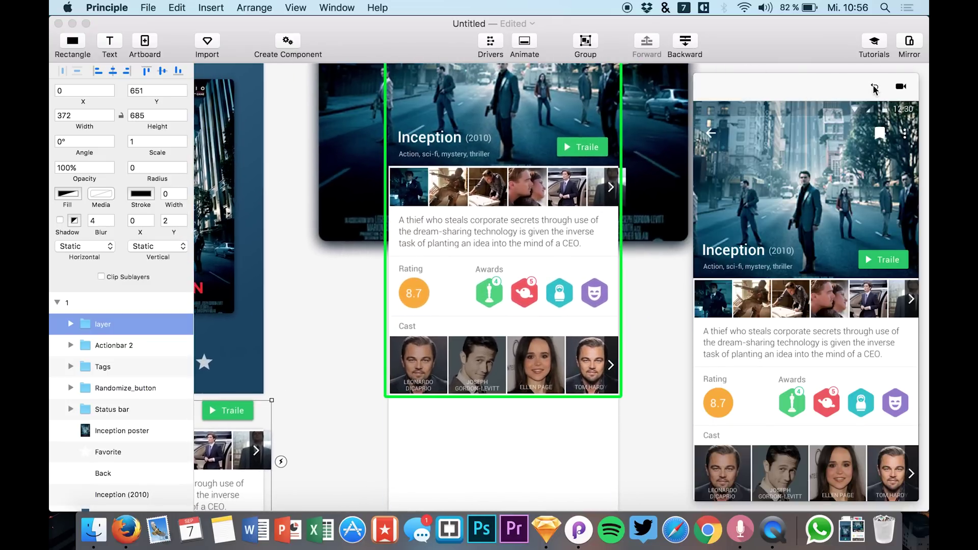
pyautogui.click(835, 185)
pyautogui.click(803, 265)
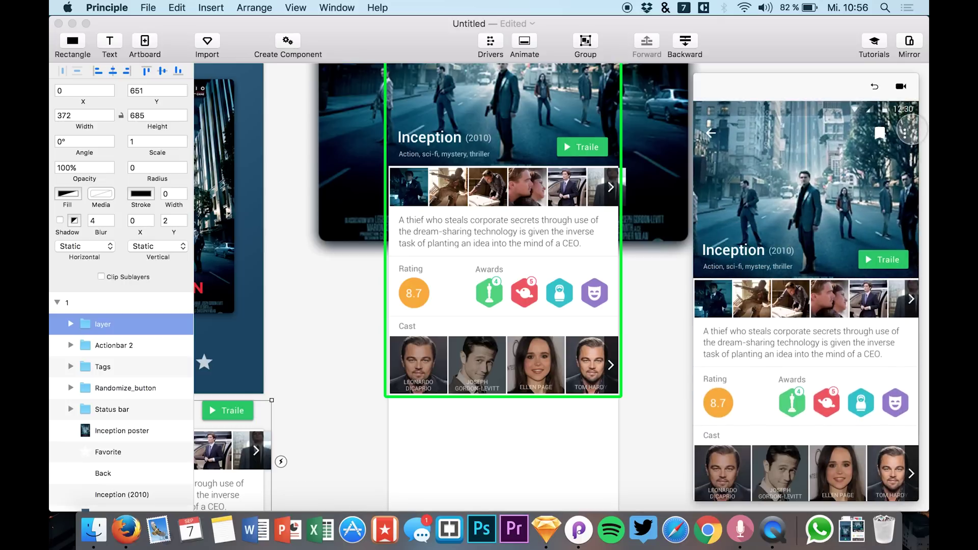
pyautogui.hscroll(-9, 331, 231)
pyautogui.scroll(-7, 331, 230)
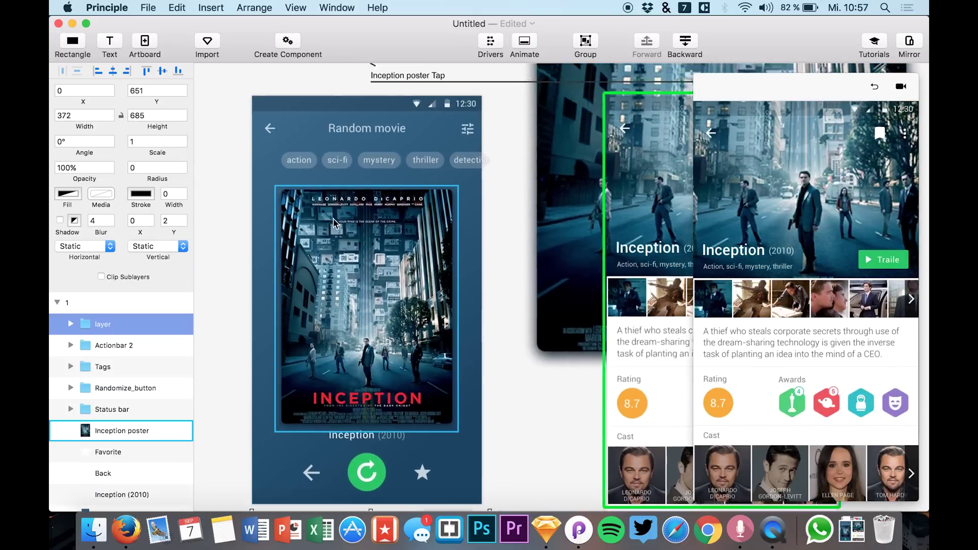
# - Expand the Inception group and rename its mask layer to Mask 343
pyautogui.hscroll(9, 411, 248)
pyautogui.scroll(8, 412, 248)
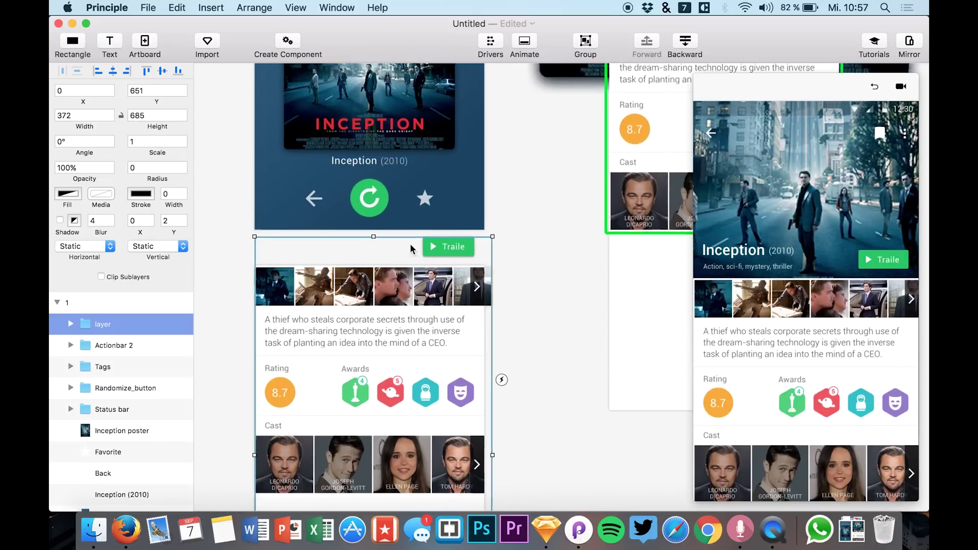
pyautogui.scroll(3, 411, 248)
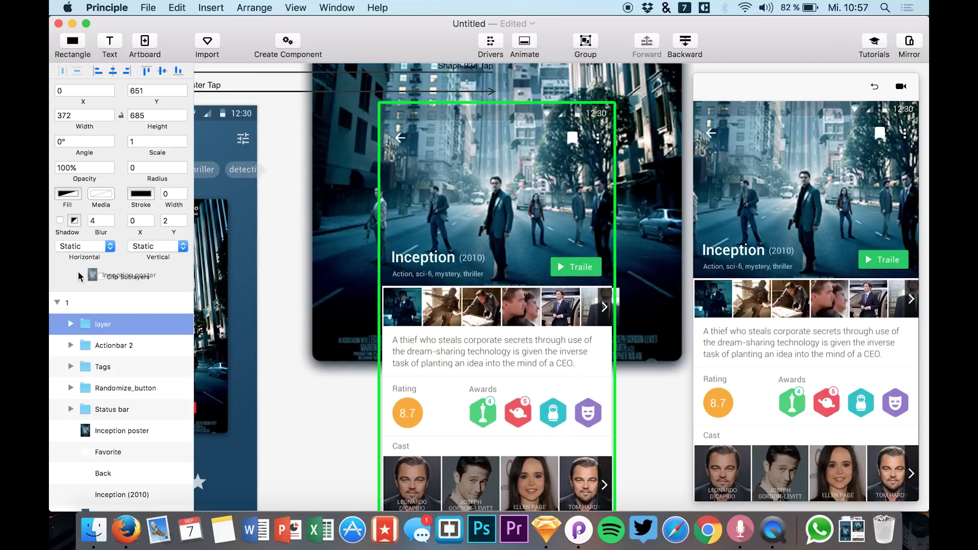
pyautogui.moveTo(79, 276); pyautogui.dragTo(79, 318)
pyautogui.scroll(-3, 77, 407)
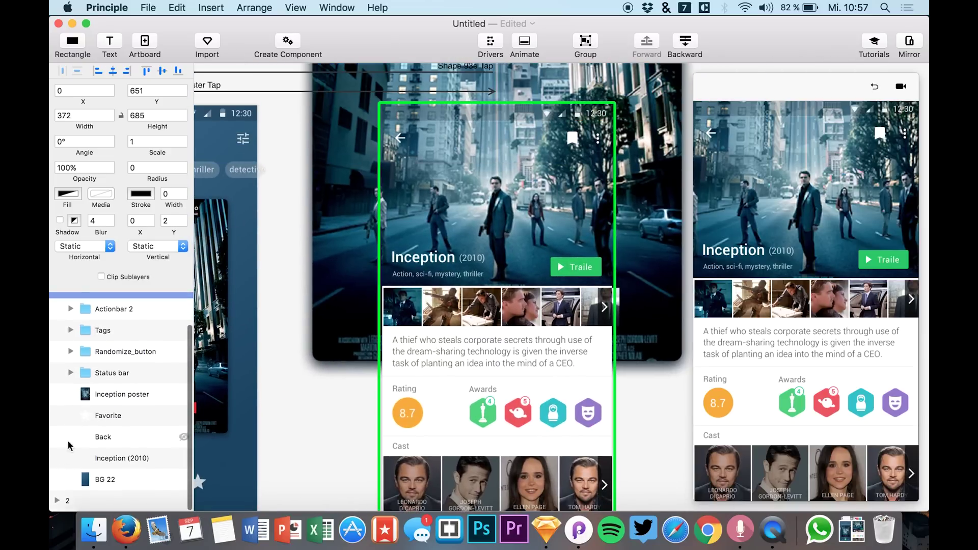
pyautogui.scroll(-5, 76, 458)
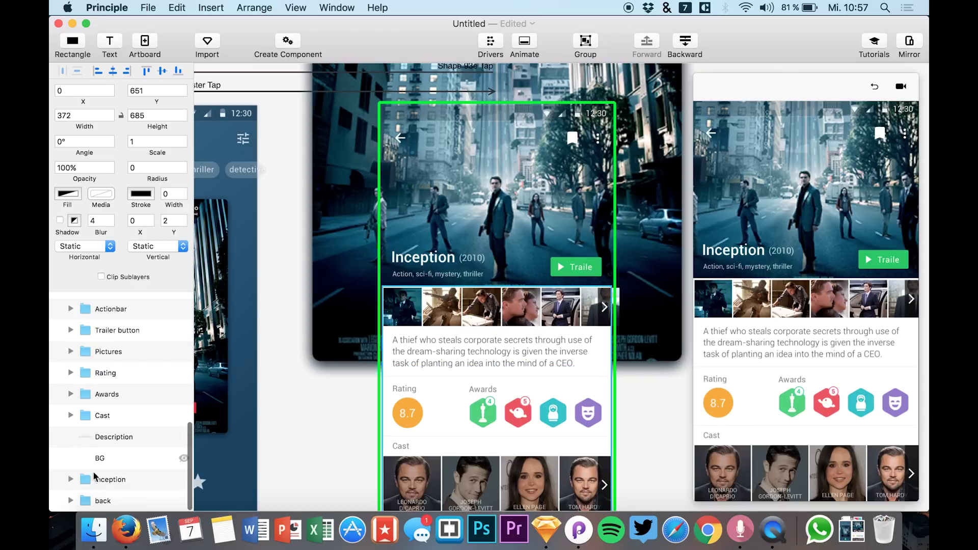
pyautogui.click(71, 479)
pyautogui.scroll(-5, 91, 458)
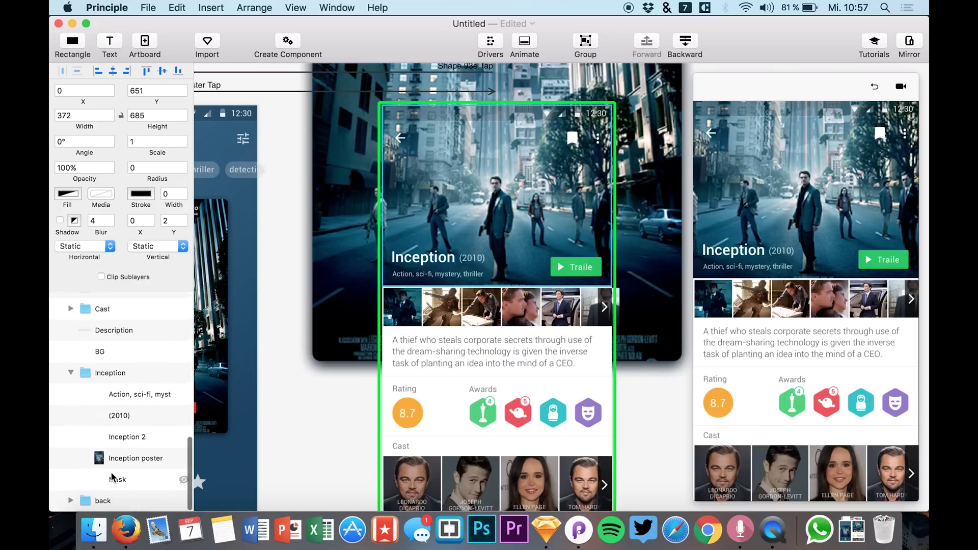
pyautogui.click(113, 479)
pyautogui.doubleClick(117, 481)
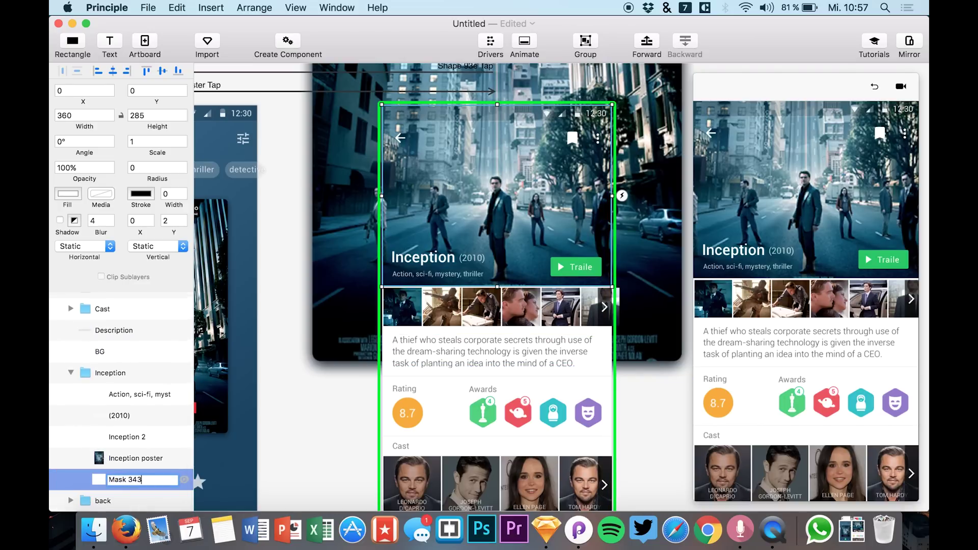
# - Replay the poster tap into the Inception detail screen twice in the preview
pyautogui.click(874, 88)
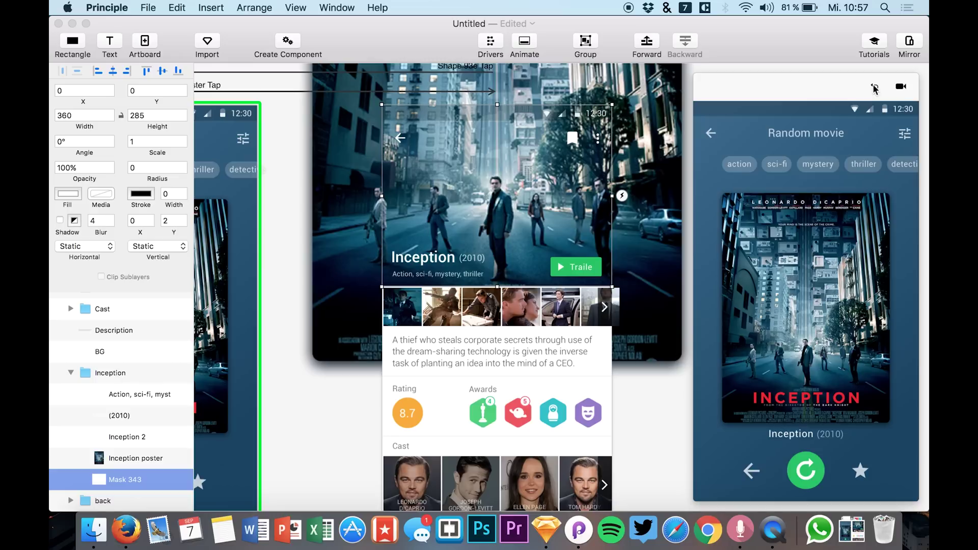
pyautogui.click(823, 237)
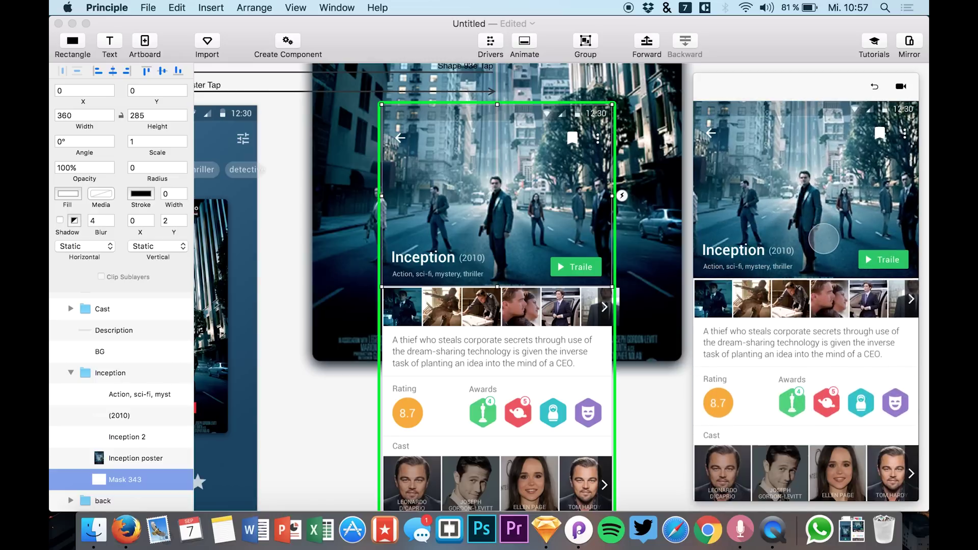
pyautogui.click(875, 87)
pyautogui.click(824, 237)
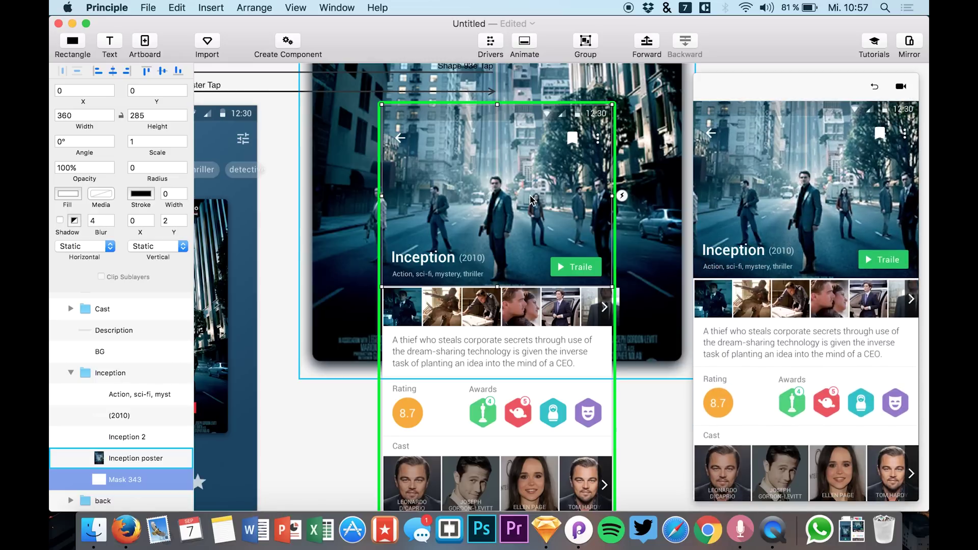
# - Locate and select the detail screen's BG layer to rename it BG 232
pyautogui.scroll(-5, 285, 329)
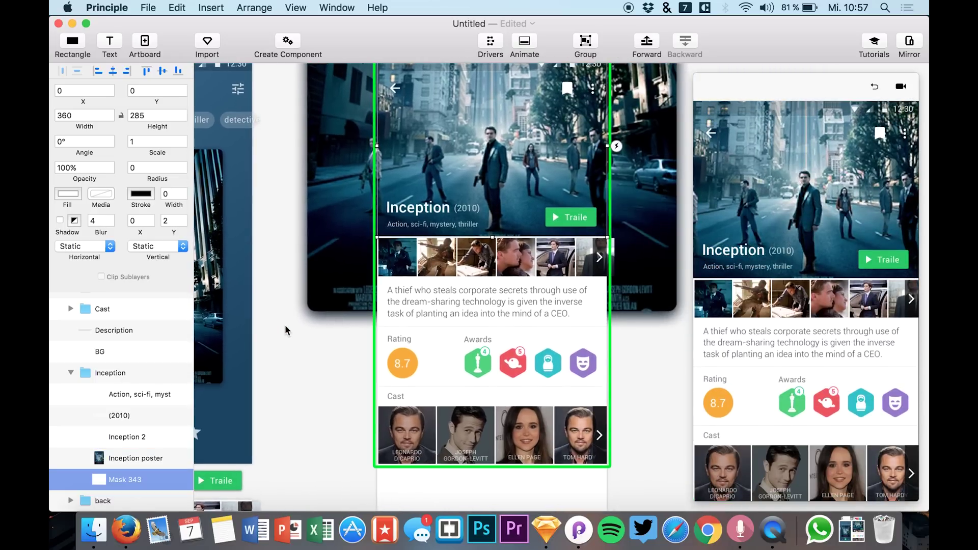
pyautogui.scroll(-2, 88, 437)
pyautogui.scroll(10, 92, 357)
pyautogui.scroll(-3, 71, 357)
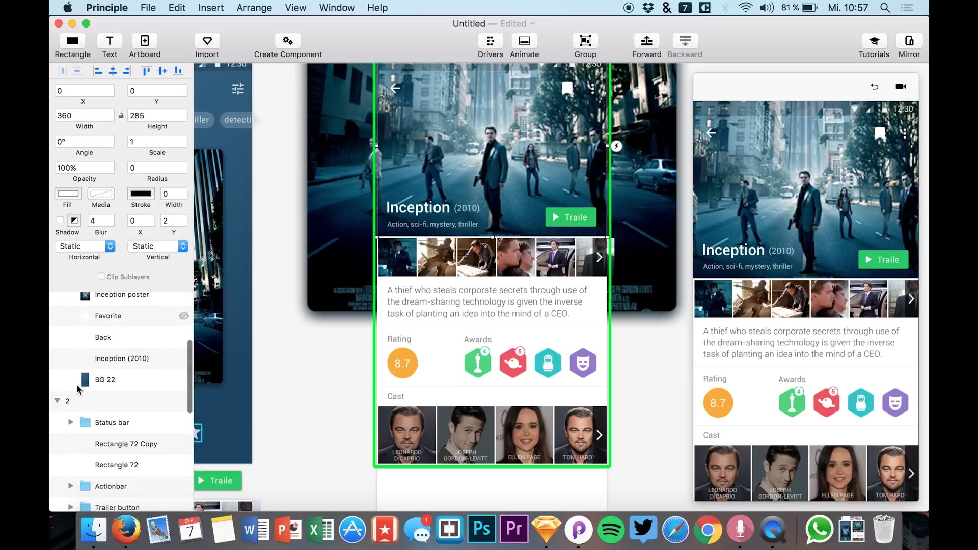
pyautogui.scroll(5, 74, 372)
pyautogui.scroll(2, 78, 391)
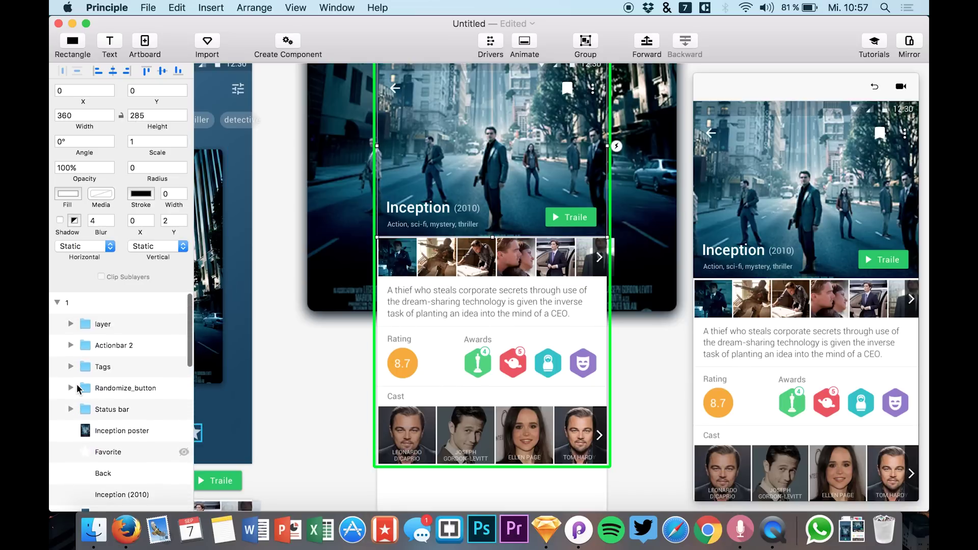
pyautogui.scroll(-3, 128, 397)
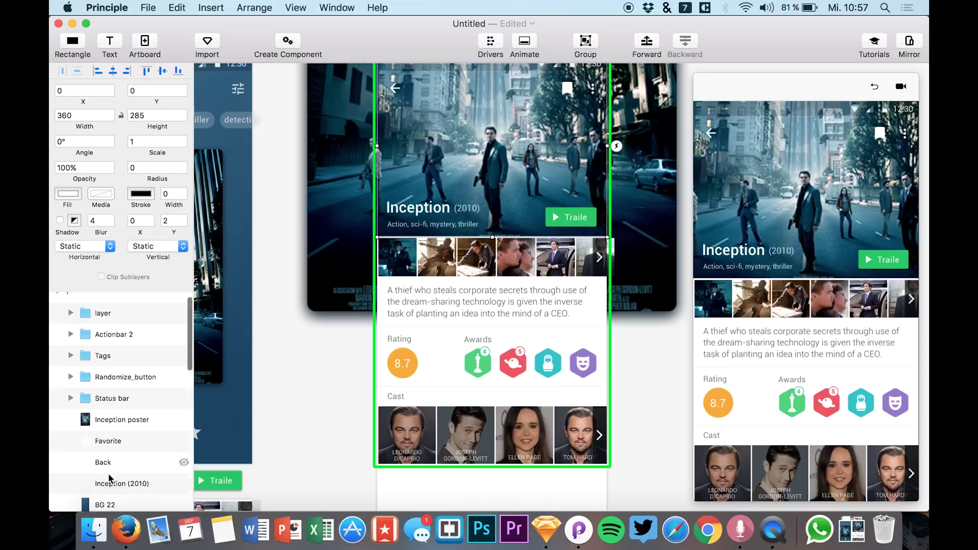
pyautogui.scroll(-10, 114, 434)
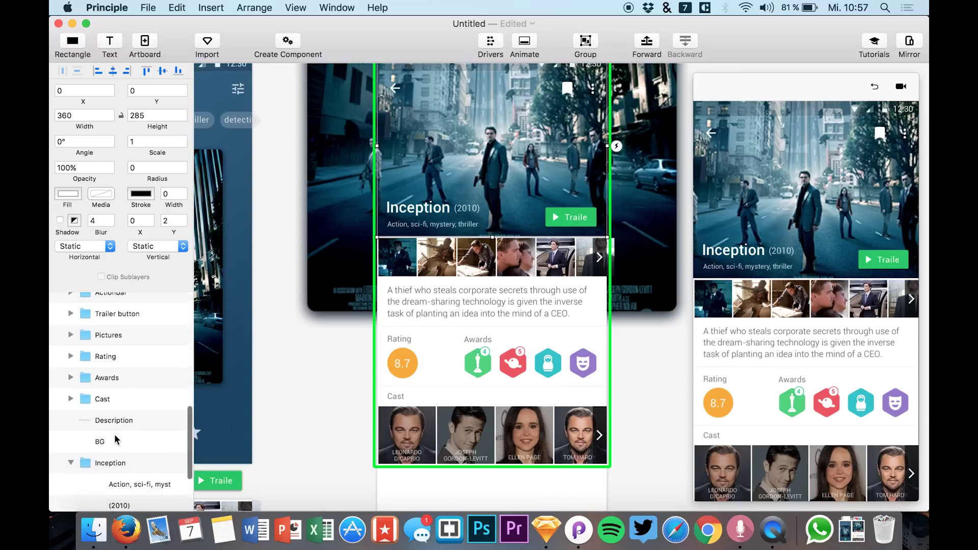
pyautogui.click(100, 404)
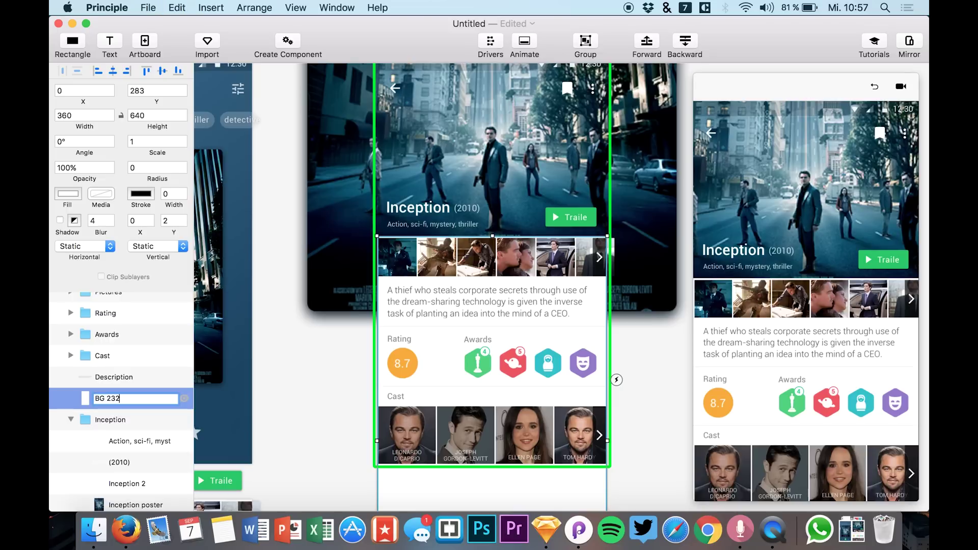
pyautogui.click(874, 87)
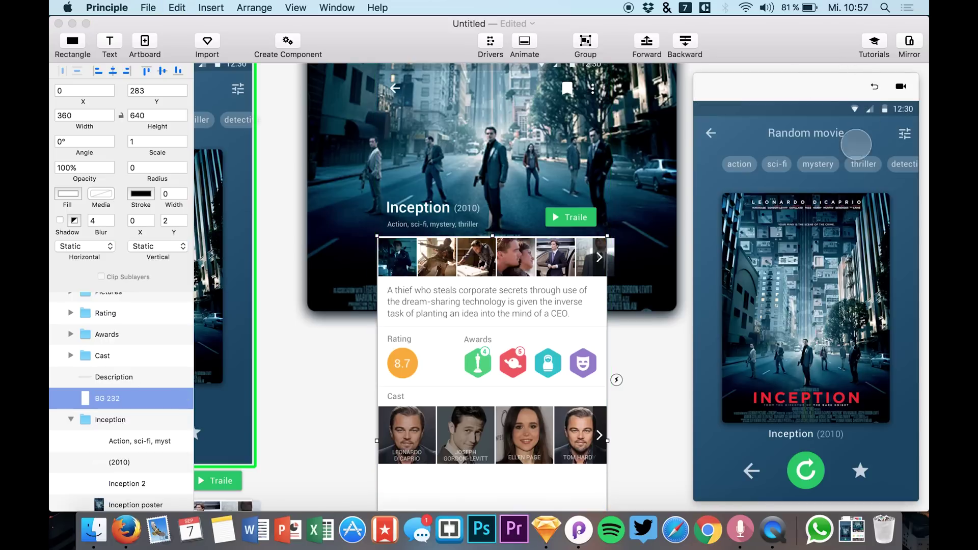
pyautogui.click(873, 89)
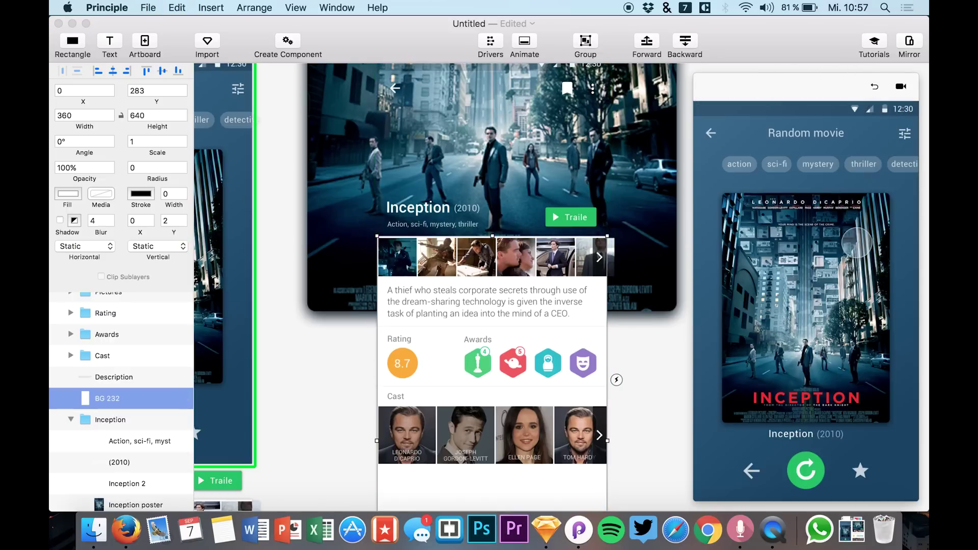
pyautogui.click(877, 89)
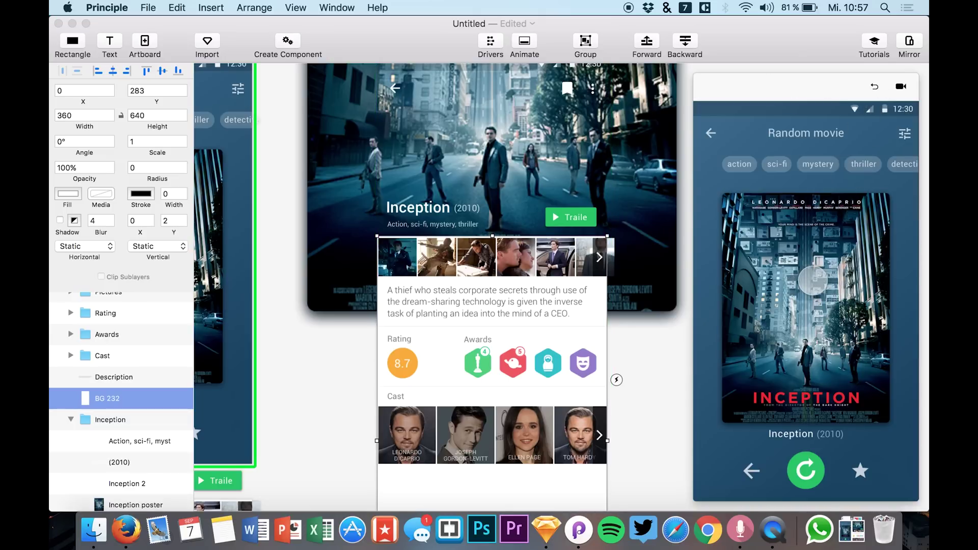
pyautogui.click(813, 280)
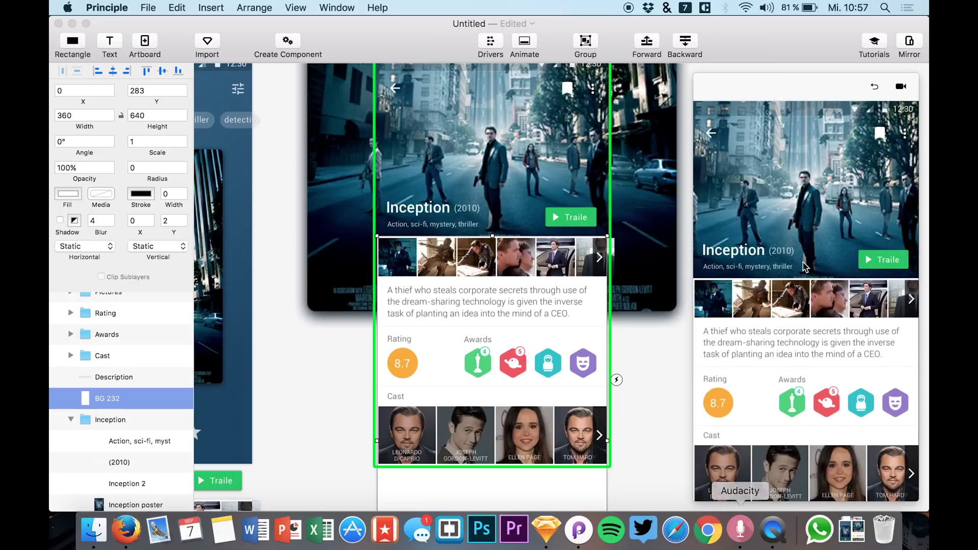
pyautogui.click(892, 72)
pyautogui.click(874, 87)
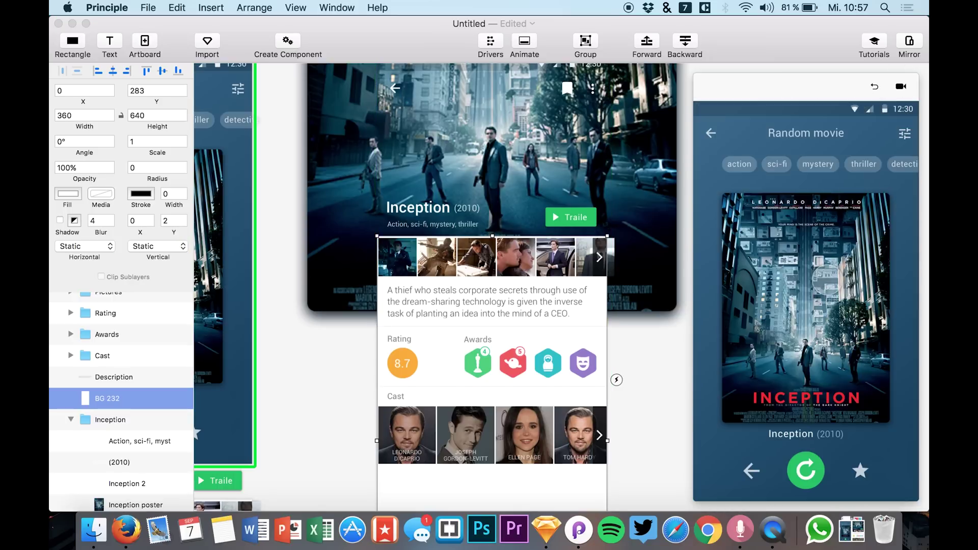
pyautogui.click(827, 280)
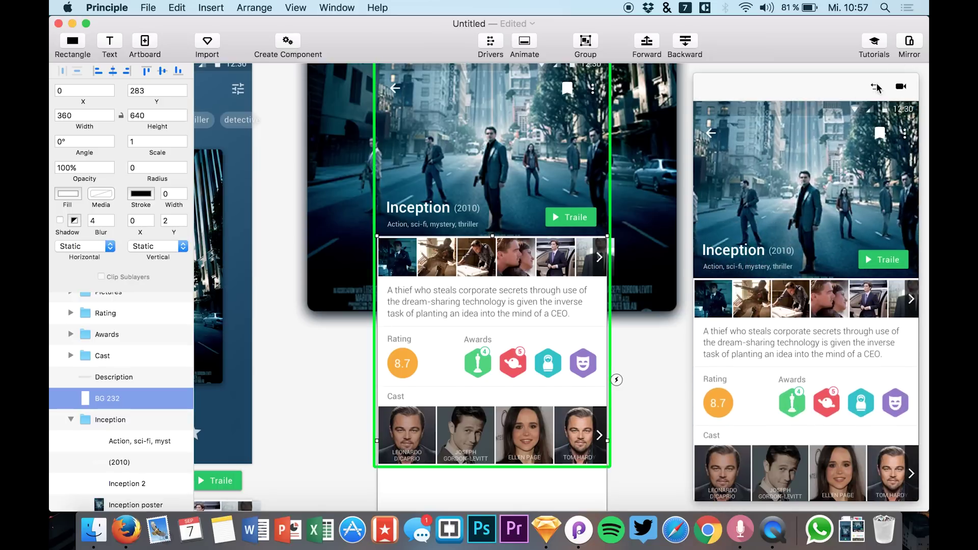
pyautogui.click(876, 87)
pyautogui.hscroll(-10, 298, 326)
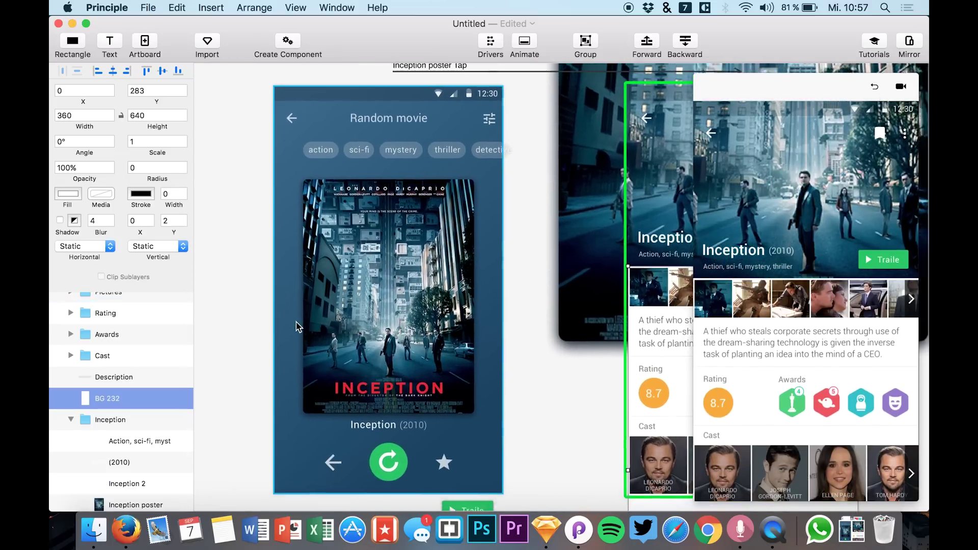
pyautogui.click(893, 158)
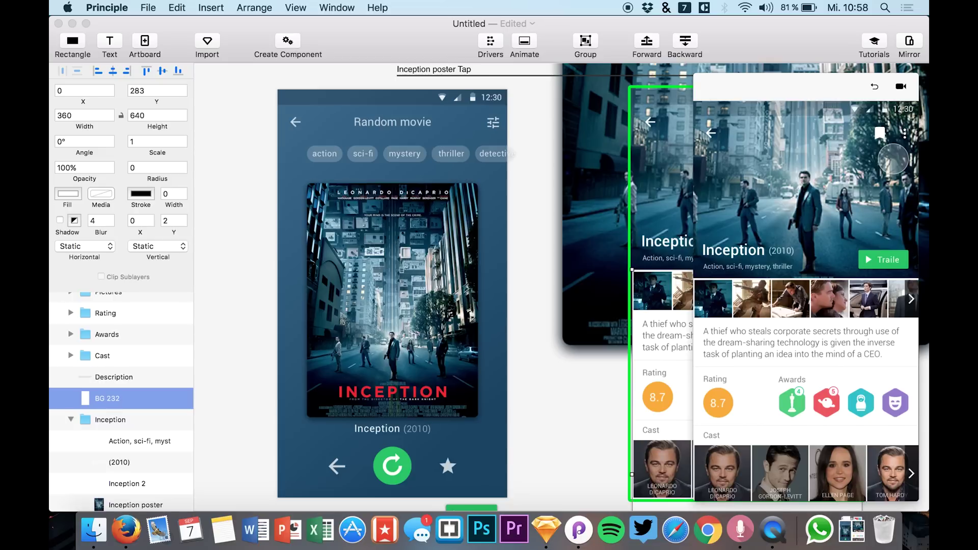
pyautogui.click(875, 92)
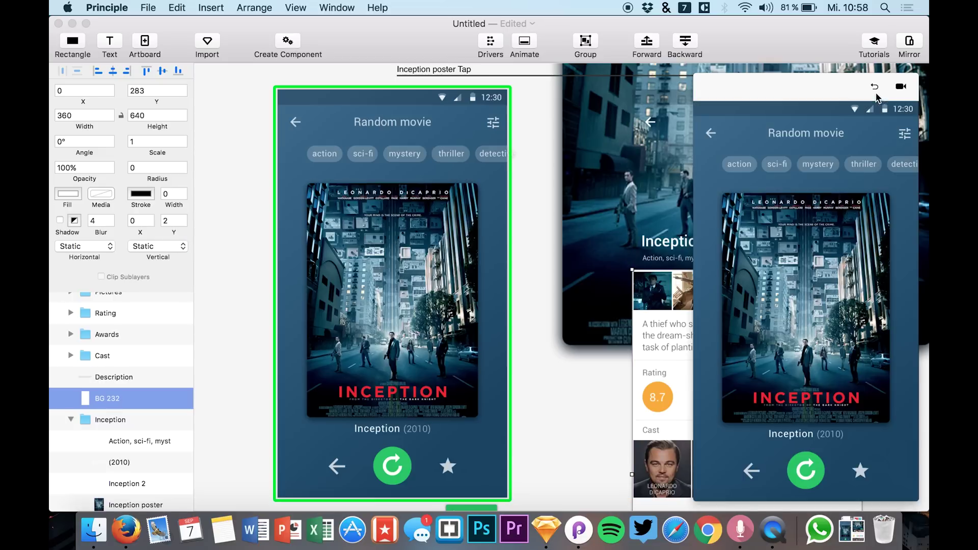
pyautogui.click(785, 329)
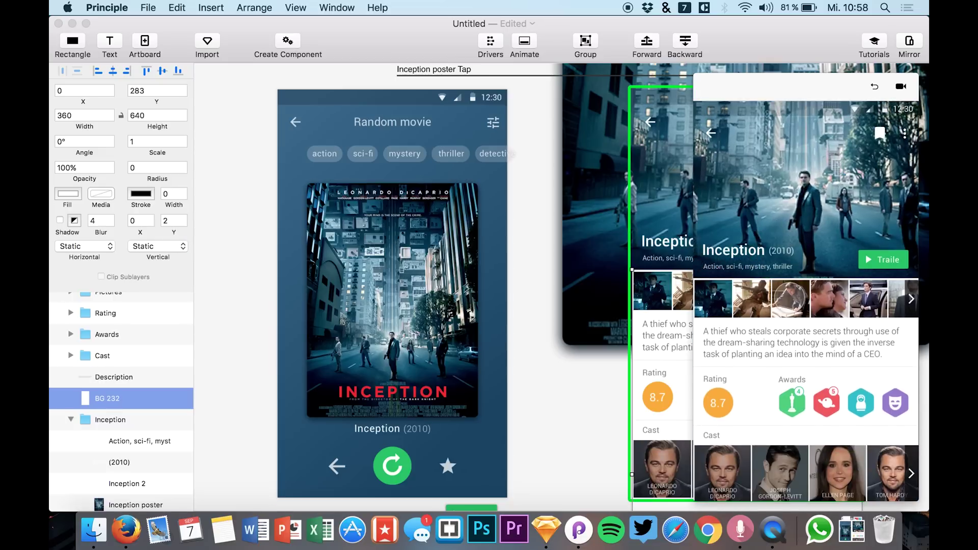
pyautogui.click(875, 87)
pyautogui.click(798, 302)
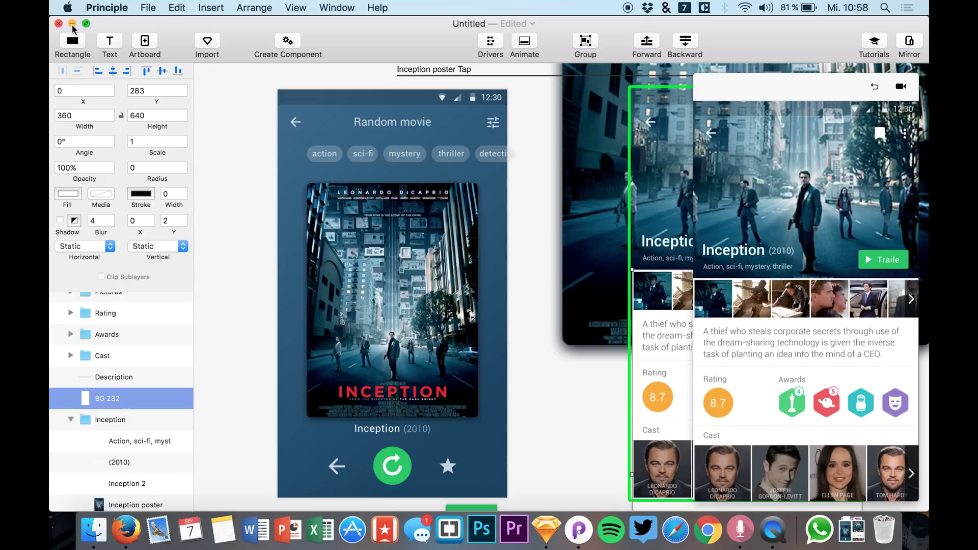
# - Move and enlarge the preview window so the canvas stays visible
pyautogui.moveTo(801, 99); pyautogui.dragTo(387, 29)
pyautogui.moveTo(511, 463); pyautogui.dragTo(539, 517)
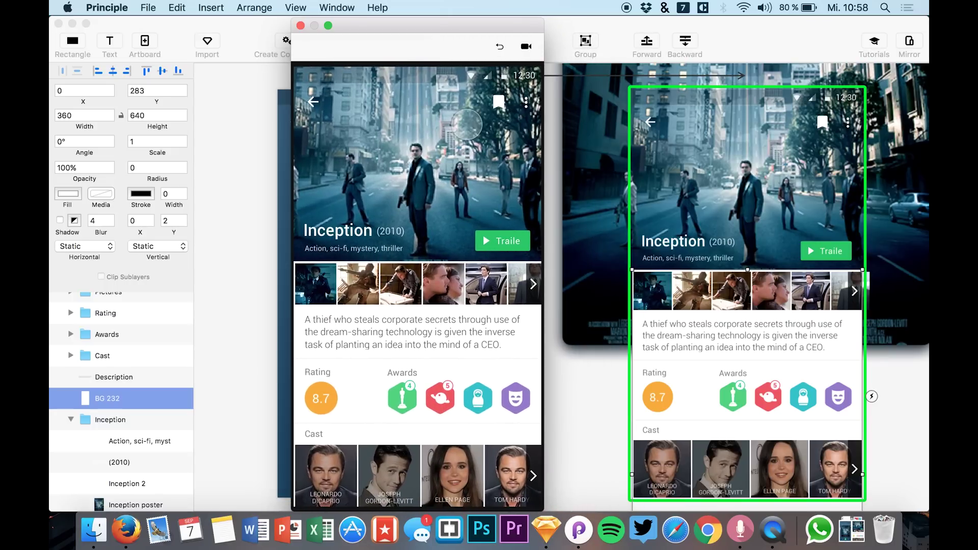
pyautogui.moveTo(430, 43); pyautogui.dragTo(532, 29)
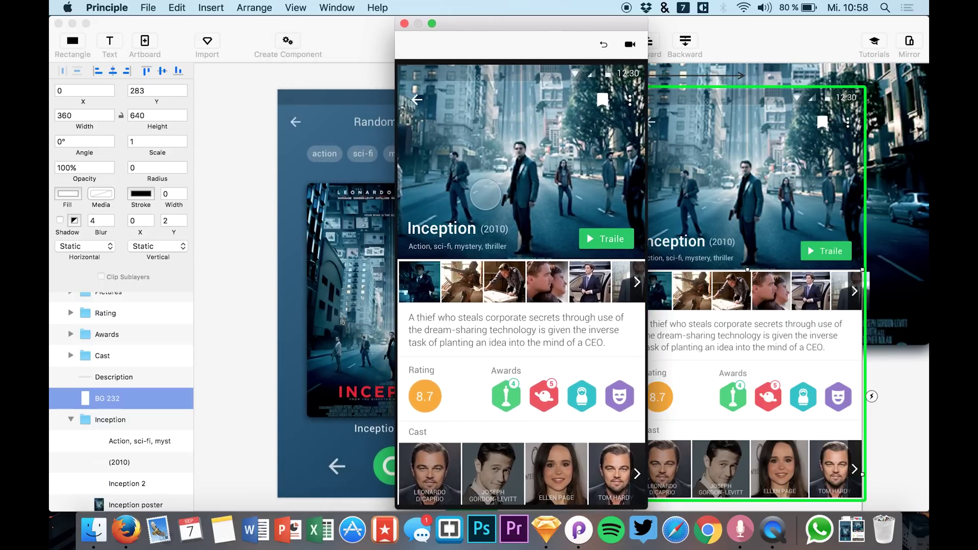
# - Replay the Inception poster expansion several times, then dock the preview on the right
pyautogui.click(604, 44)
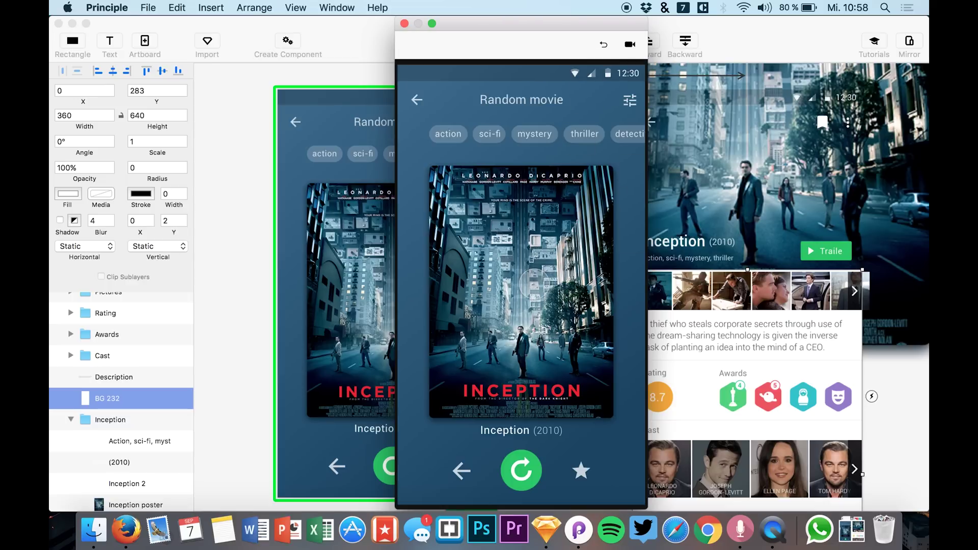
pyautogui.click(534, 284)
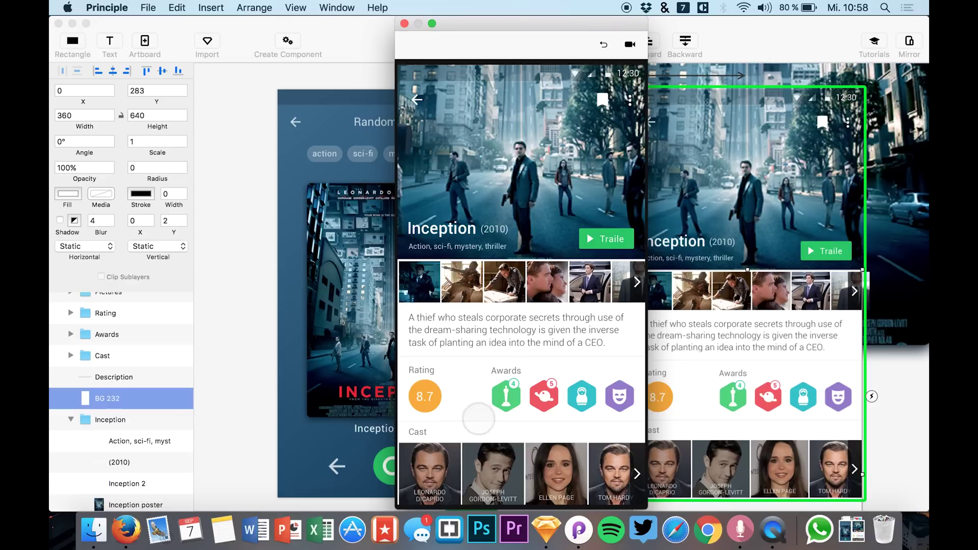
pyautogui.click(606, 43)
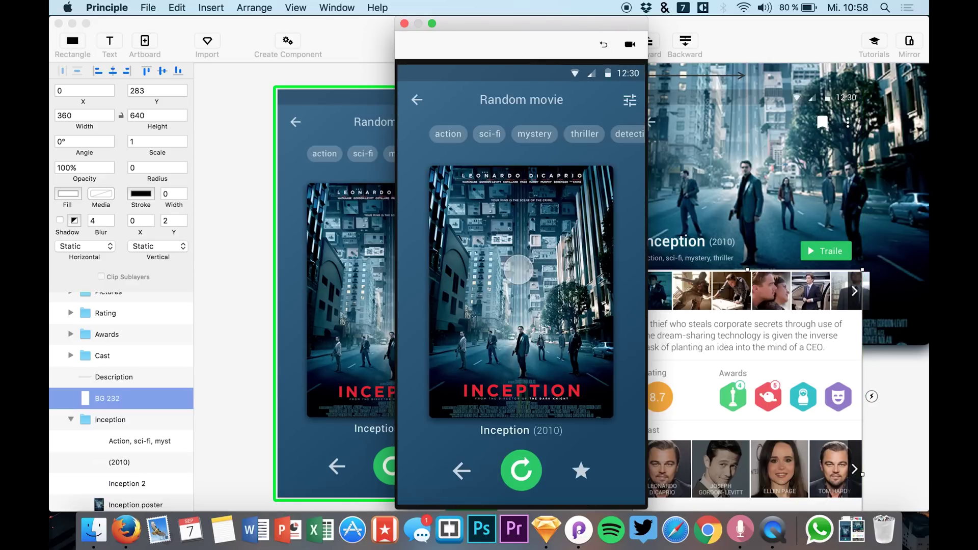
pyautogui.click(518, 270)
pyautogui.click(603, 44)
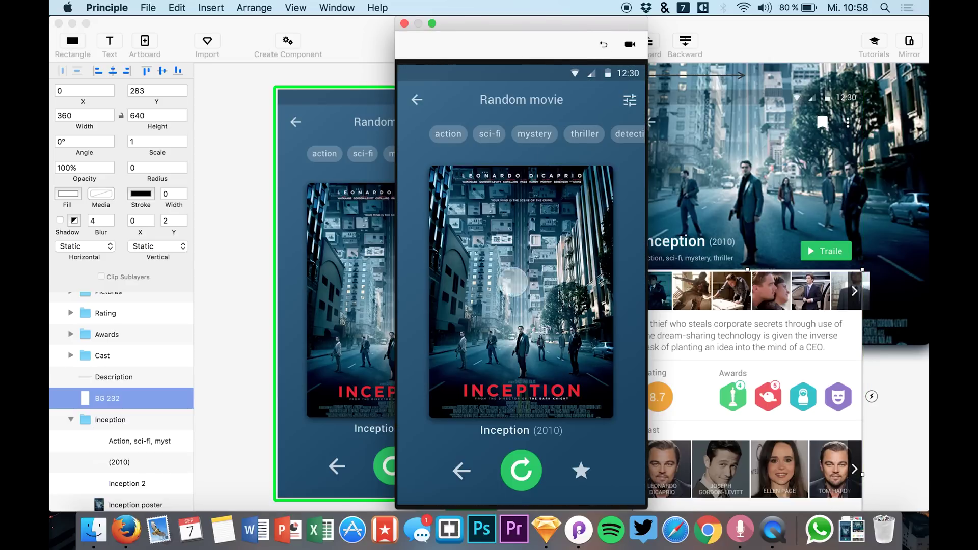
pyautogui.click(513, 283)
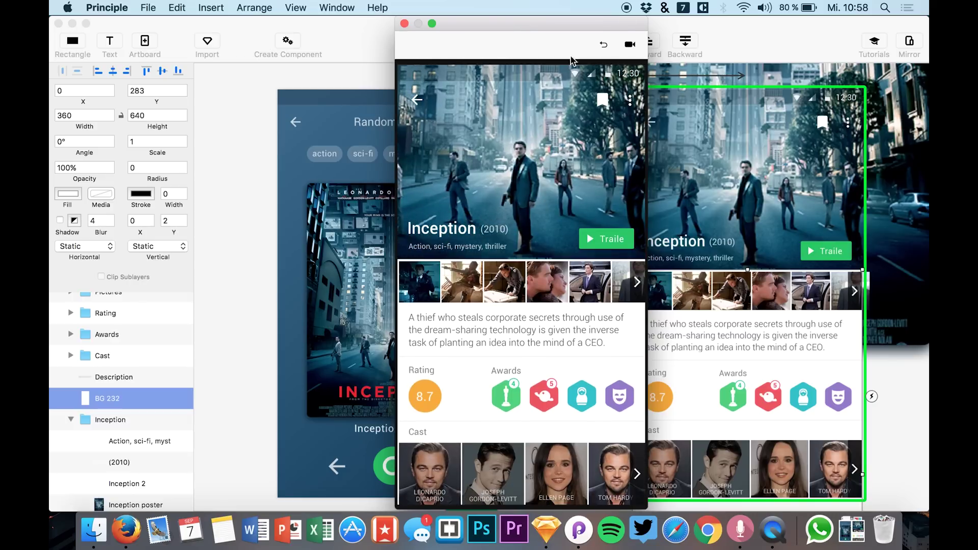
pyautogui.click(603, 44)
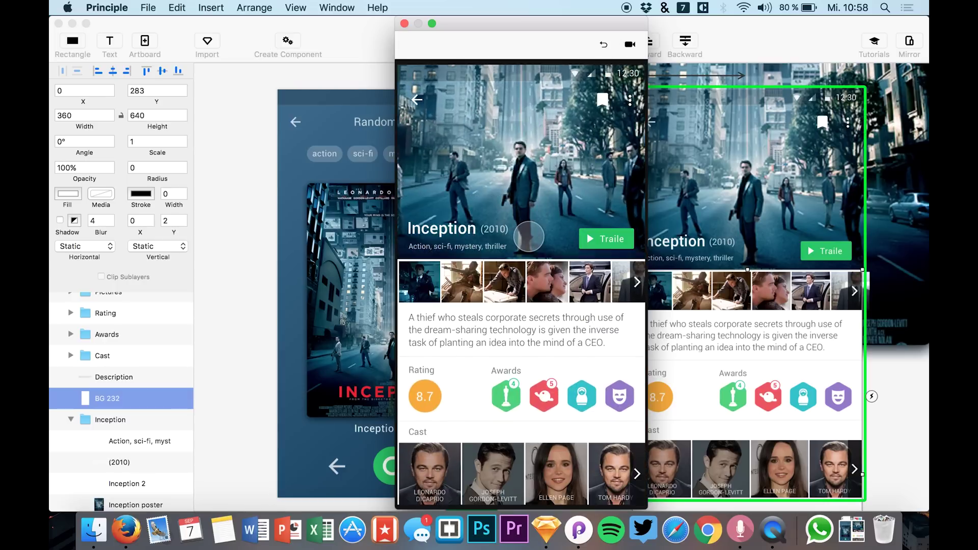
pyautogui.click(604, 45)
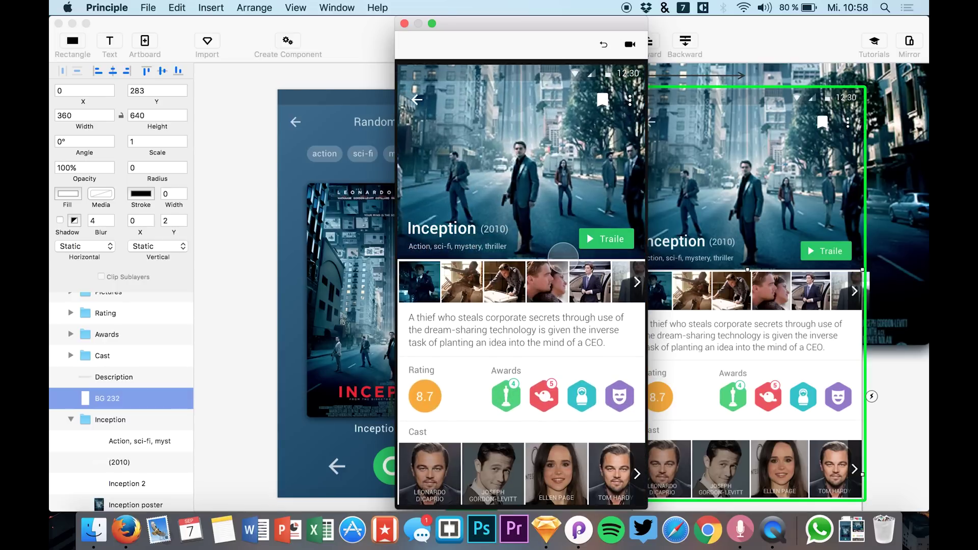
pyautogui.moveTo(448, 23); pyautogui.dragTo(670, 18)
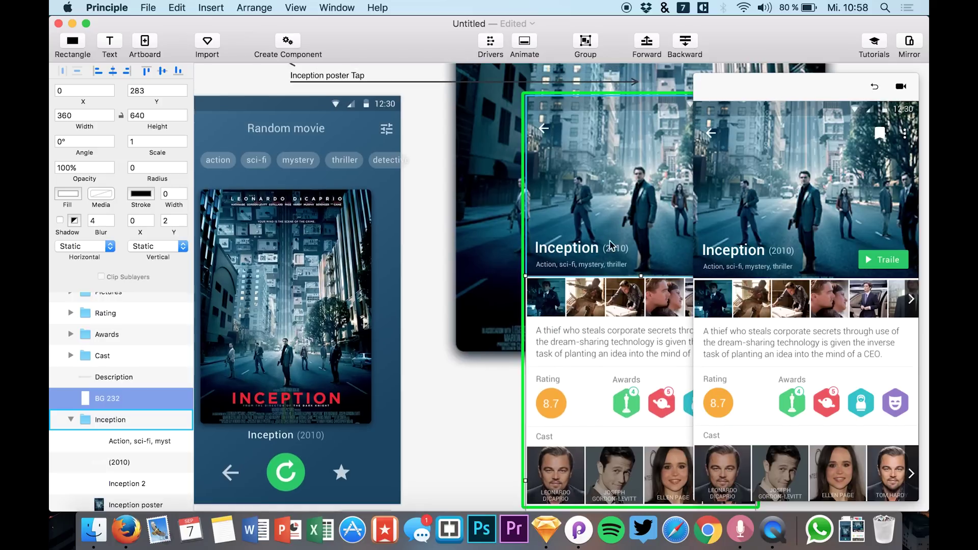
# - Select the Inception title, year and genre text layers on the detail screen
pyautogui.click(586, 262)
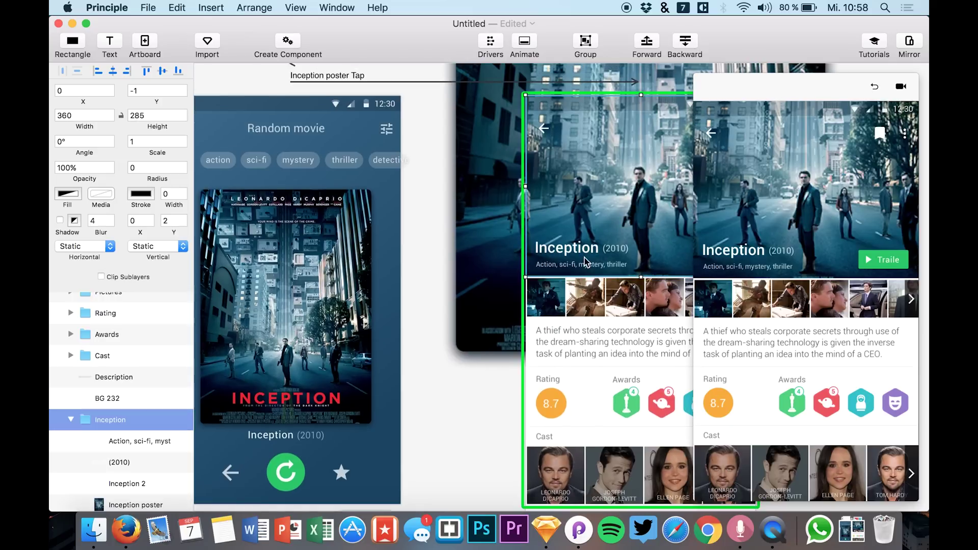
pyautogui.doubleClick(573, 250)
pyautogui.scroll(-5, 298, 252)
pyautogui.hscroll(-2, 298, 253)
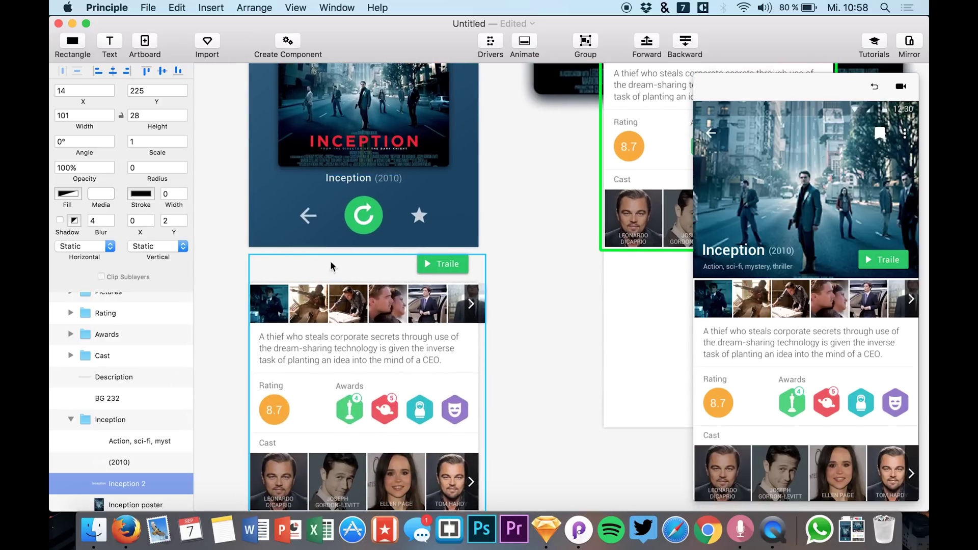
pyautogui.hscroll(2, 413, 174)
pyautogui.scroll(2, 413, 174)
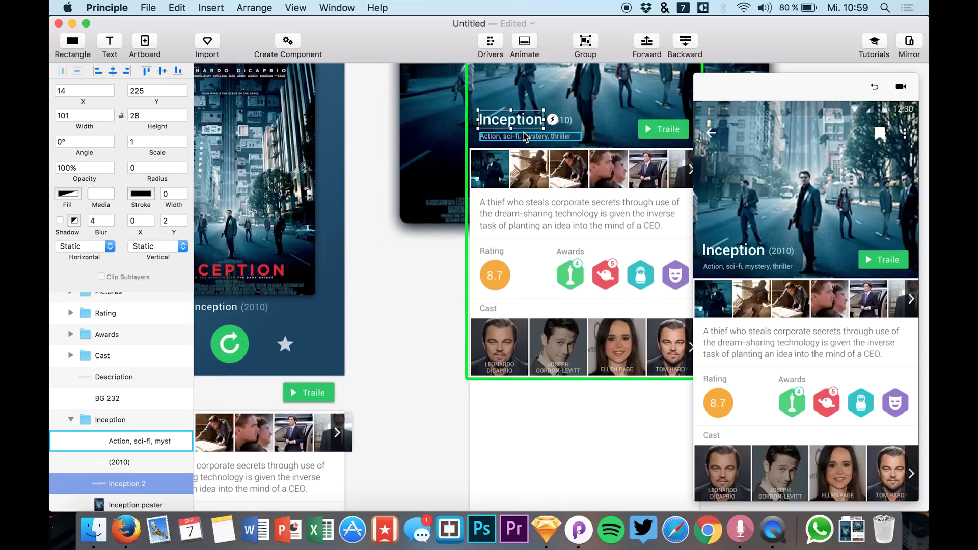
pyautogui.keyDown('shift'); pyautogui.click(135, 441); pyautogui.keyUp('shift')
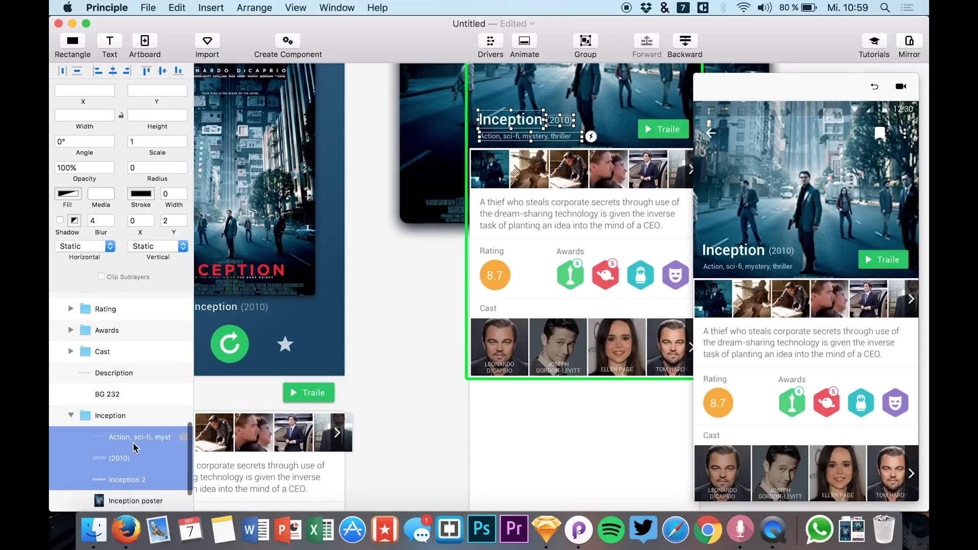
pyautogui.hscroll(-4, 397, 280)
pyautogui.scroll(-2, 396, 280)
pyautogui.hscroll(-1, 398, 279)
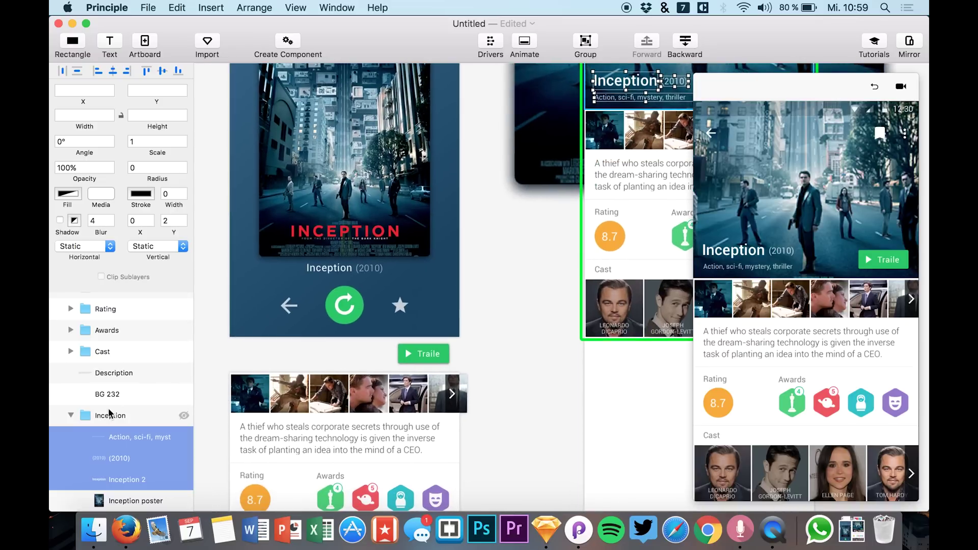
# - Paste copies of the title, year and genre text into the lower card's 'layer' group
pyautogui.click(271, 370)
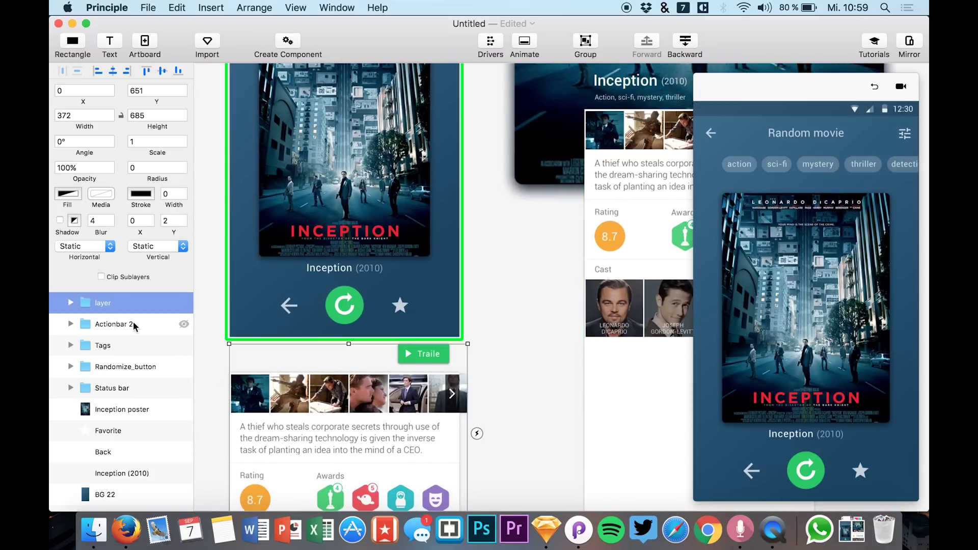
pyautogui.click(71, 304)
pyautogui.press('super+d')
pyautogui.click(82, 321)
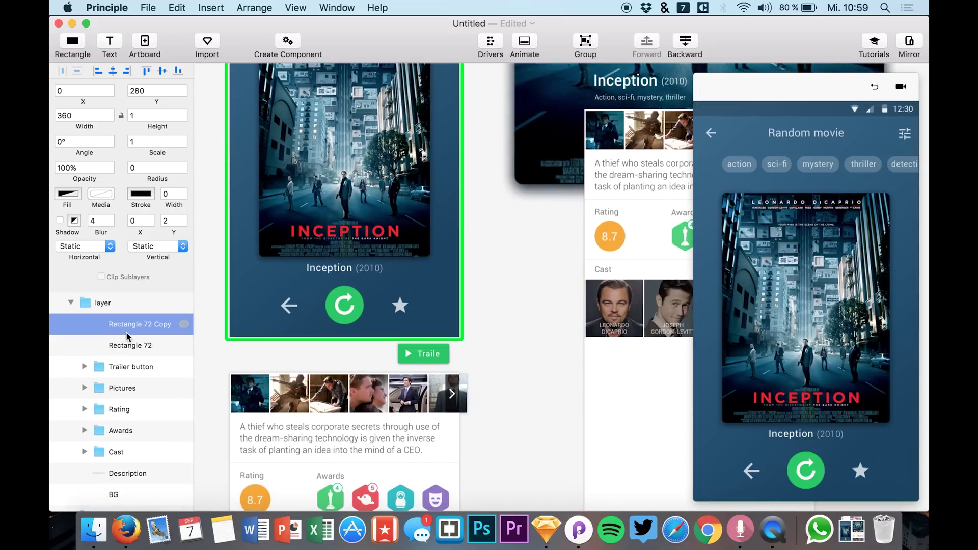
pyautogui.press('super+v')
pyautogui.hscroll(-2, 271, 340)
pyautogui.scroll(-1, 271, 339)
# - Nudge the pasted title texts up near the top of the card
pyautogui.hotkey('shift', 'Up')
pyautogui.hotkey('shift', 'Up')
pyautogui.hotkey('shift', 'Up')
pyautogui.hotkey('shift', 'Up')
pyautogui.hotkey('shift', 'Up')
pyautogui.hotkey('shift', 'Up')
pyautogui.hotkey('shift', 'Up')
pyautogui.hotkey('shift', 'Up')
pyautogui.hotkey('shift', 'Up')
pyautogui.hotkey('shift', 'Up')
pyautogui.hotkey('shift', 'Up')
pyautogui.hotkey('shift', 'Up')
pyautogui.hotkey('shift', 'Up')
pyautogui.hotkey('shift', 'Up')
pyautogui.hotkey('shift', 'Up')
pyautogui.hotkey('shift', 'Up')
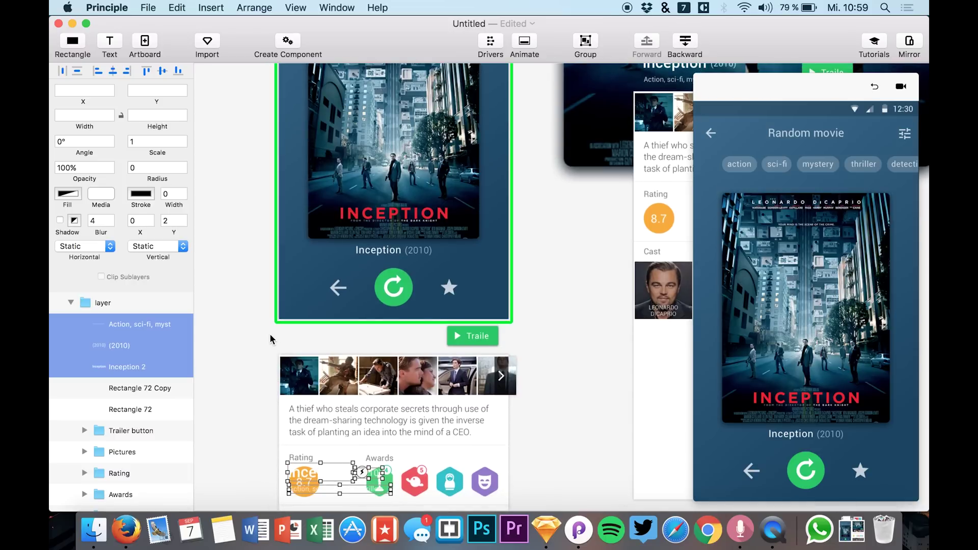
pyautogui.hotkey('shift', 'Up')
pyautogui.hotkey('shift', 'Up')
pyautogui.hotkey('shift', 'Up')
pyautogui.hotkey('shift', 'Up')
pyautogui.hotkey('shift', 'Up')
pyautogui.hotkey('shift', 'Up')
pyautogui.hotkey('shift', 'Up')
pyautogui.hotkey('shift', 'Up')
pyautogui.hotkey('shift', 'Up')
pyautogui.hotkey('shift', 'Up')
pyautogui.hotkey('shift', 'Up')
pyautogui.hotkey('shift', 'Up')
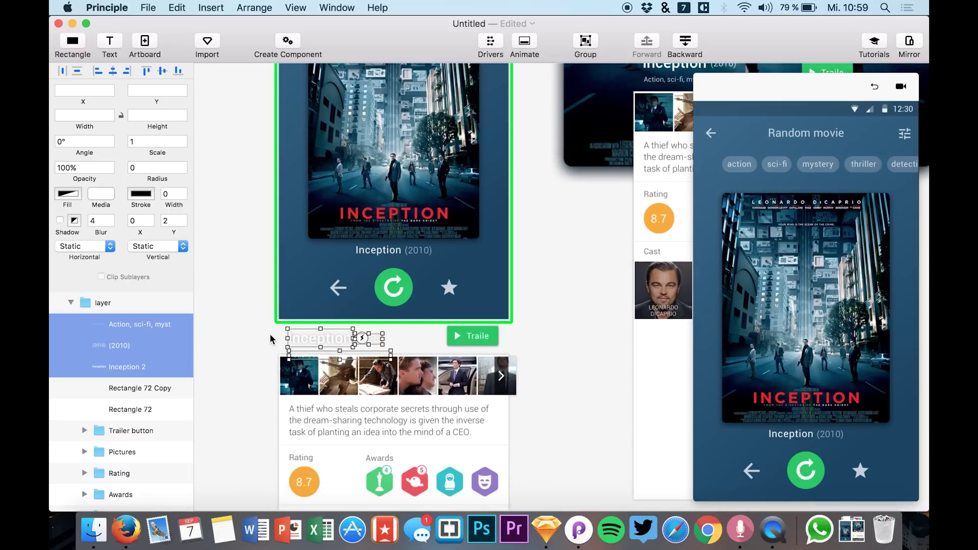
pyautogui.hscroll(5, 627, 320)
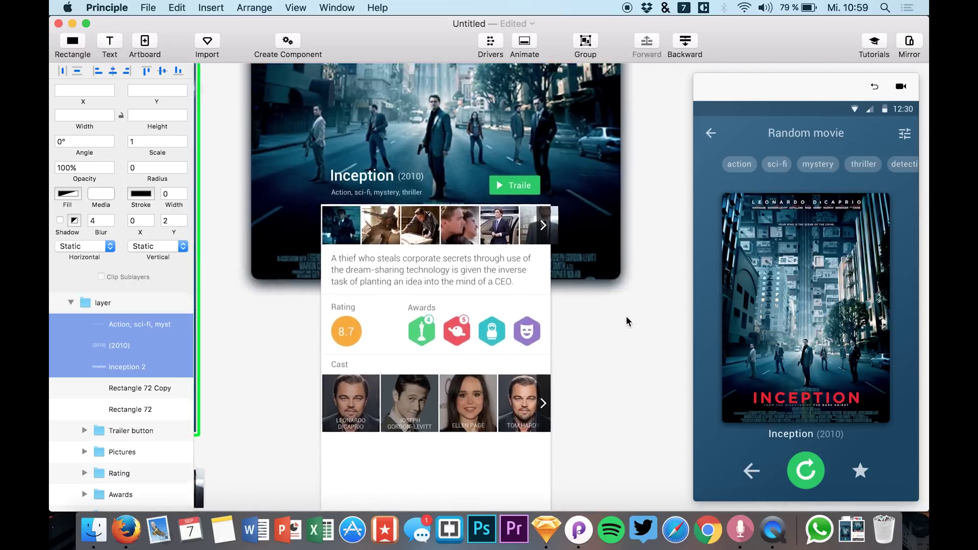
pyautogui.press('Down')
pyautogui.press('Down')
pyautogui.press('Down')
pyautogui.press('Down')
pyautogui.press('Down')
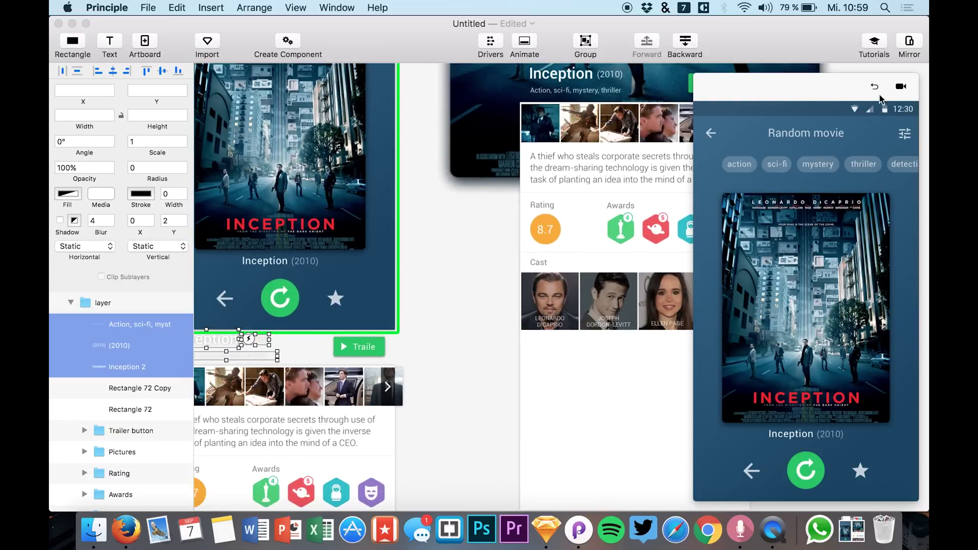
pyautogui.click(897, 91)
# - Reset and replay the poster tap three times, ending on the Inception detail screen
pyautogui.click(813, 265)
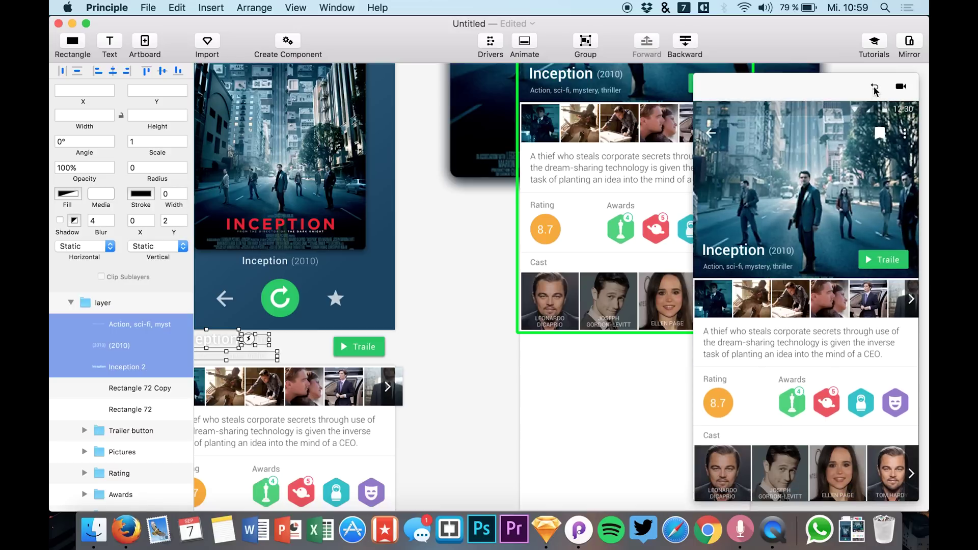
pyautogui.click(874, 86)
pyautogui.click(811, 300)
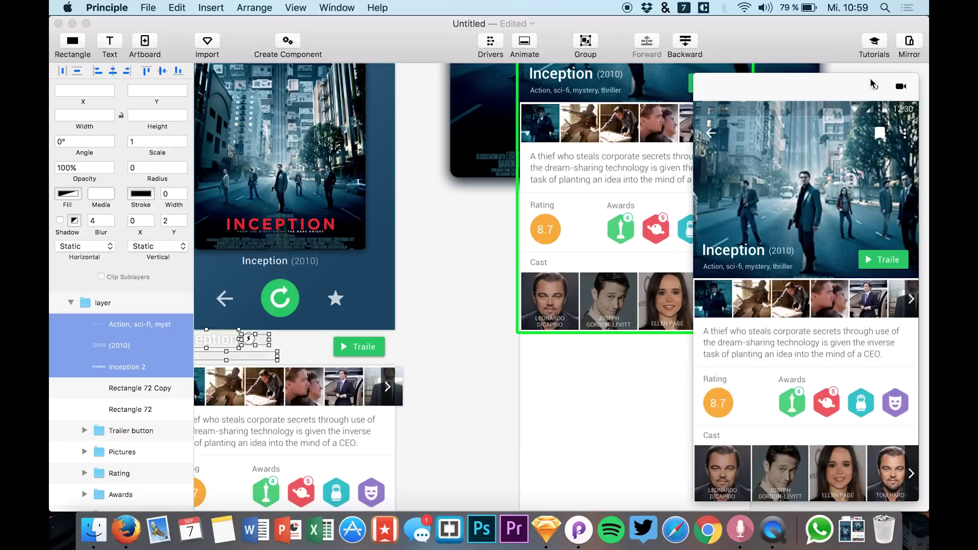
pyautogui.click(874, 86)
pyautogui.click(834, 221)
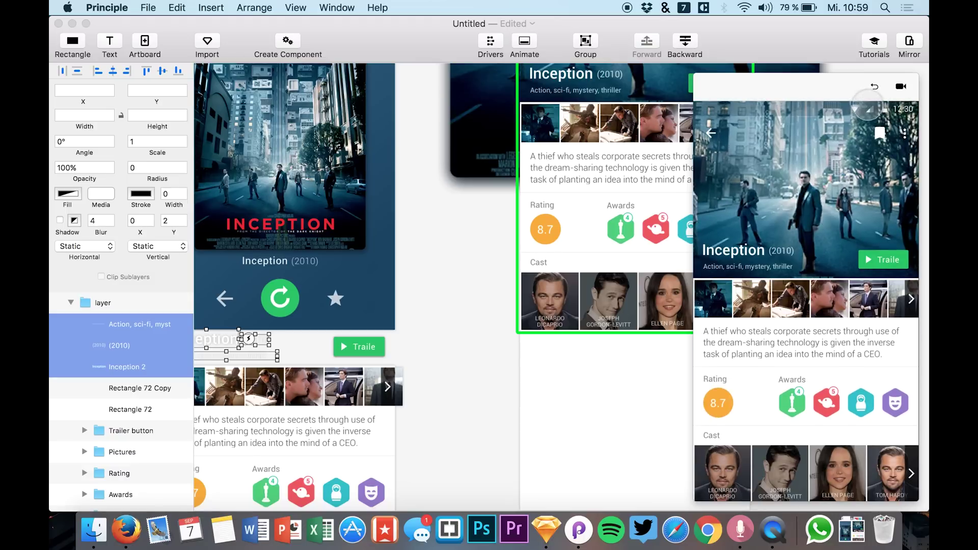
pyautogui.click(875, 86)
pyautogui.click(811, 281)
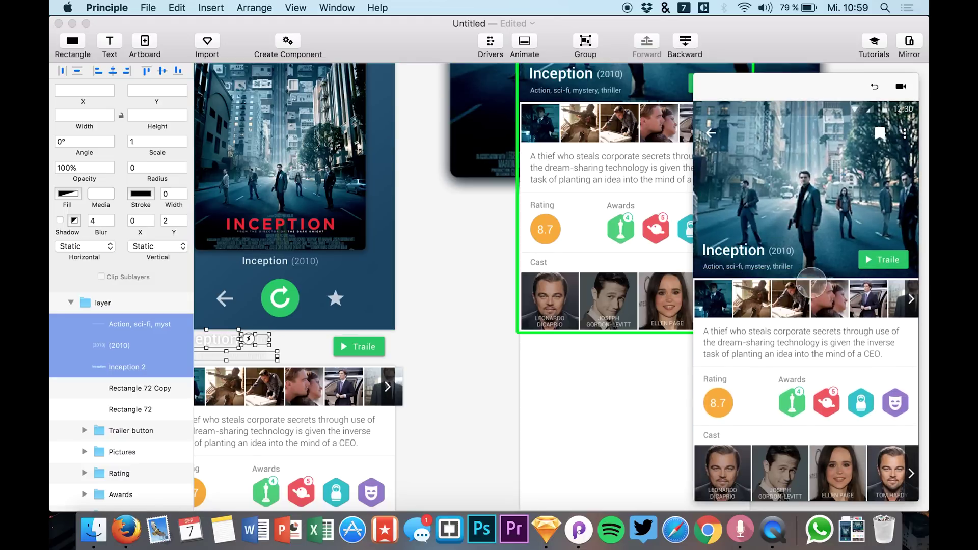